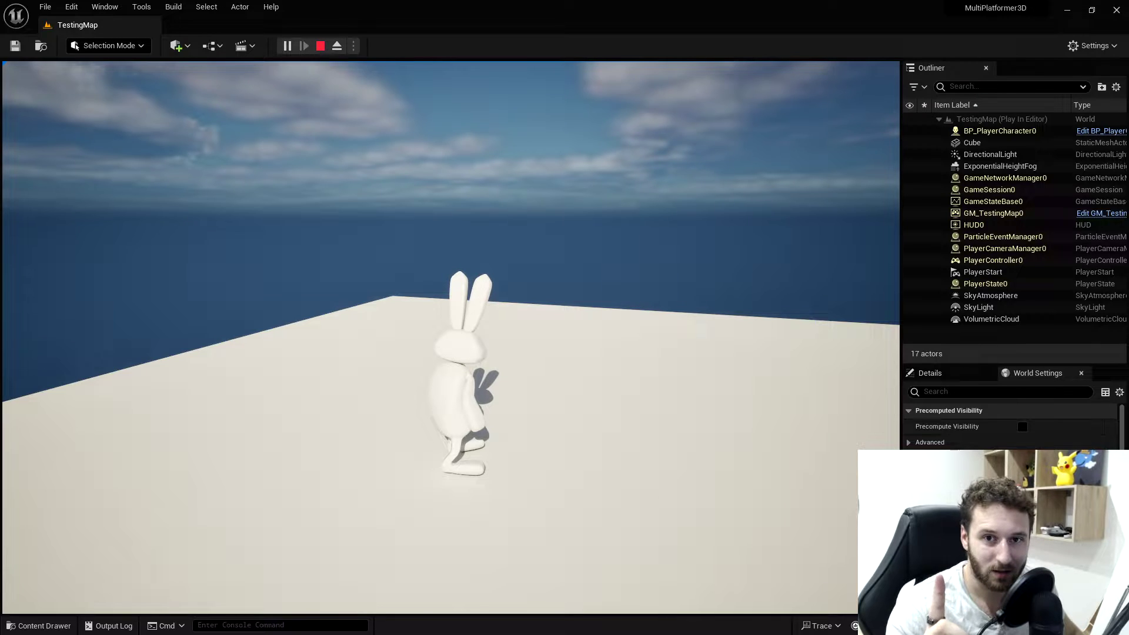
- Play-test the rabbit character's movement and roll around the platform, and end the play session
key("ctrl")
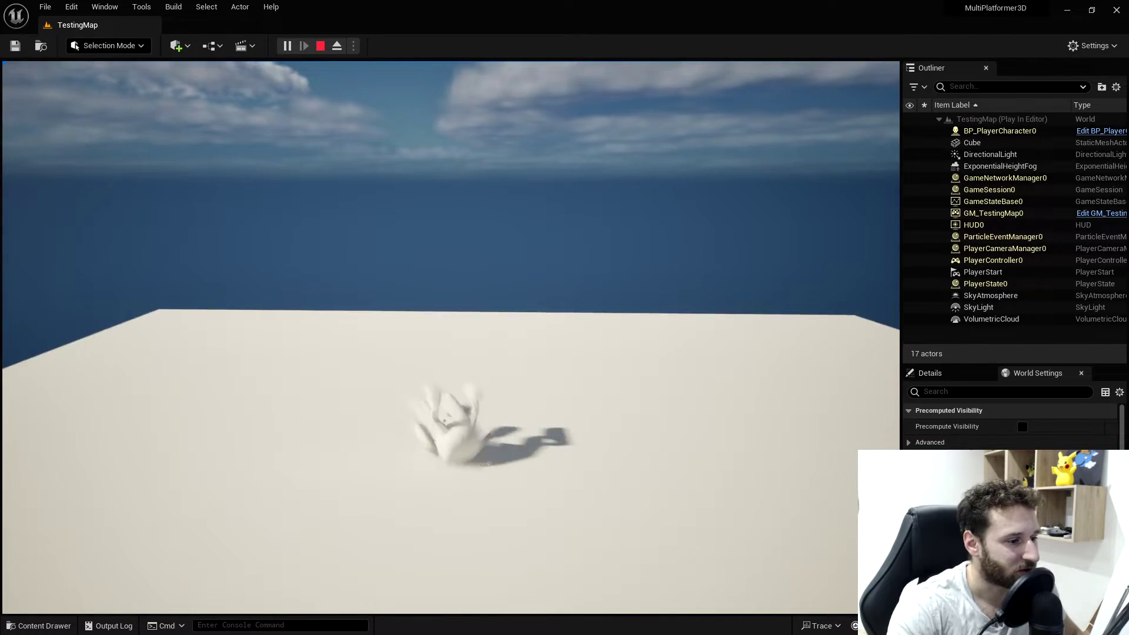
key("d")
key("w")
key("d")
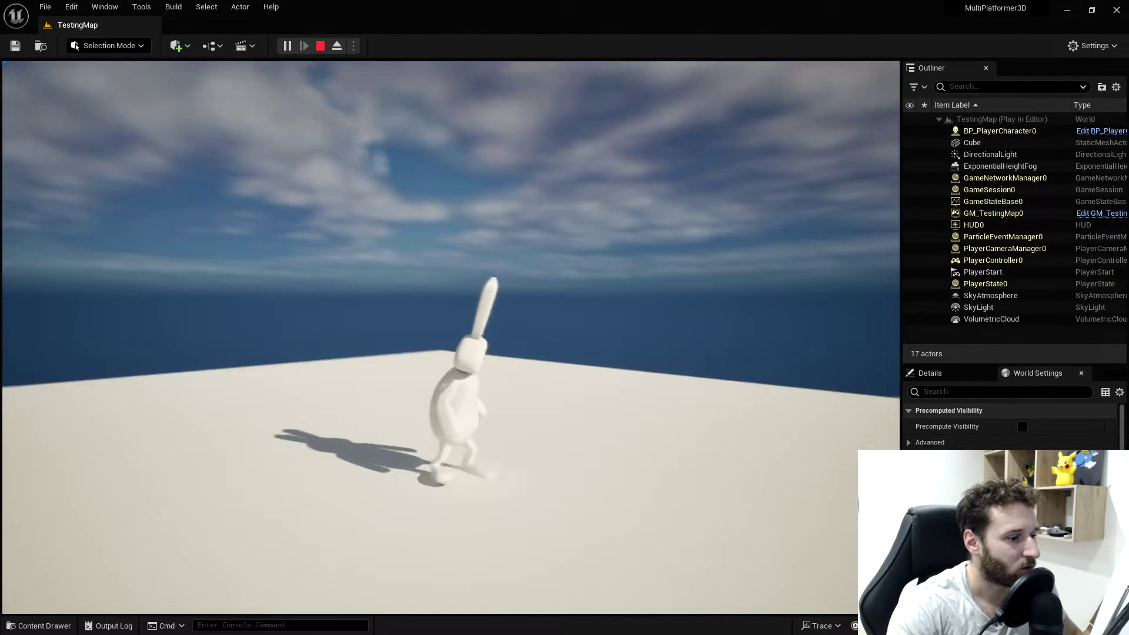
key("a")
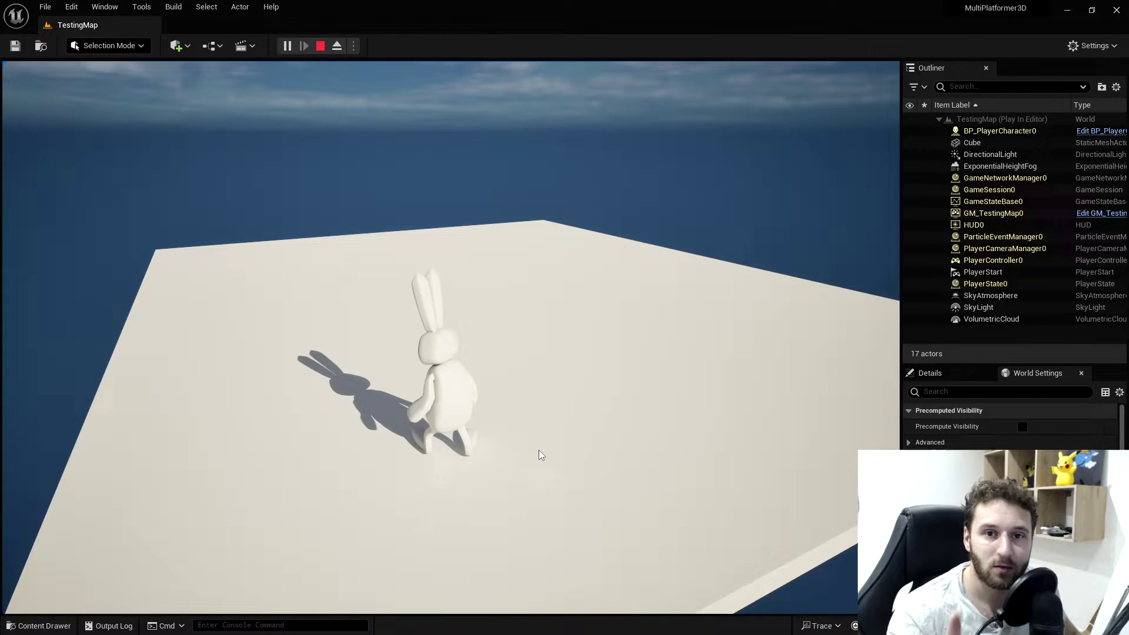
left_click(536, 453)
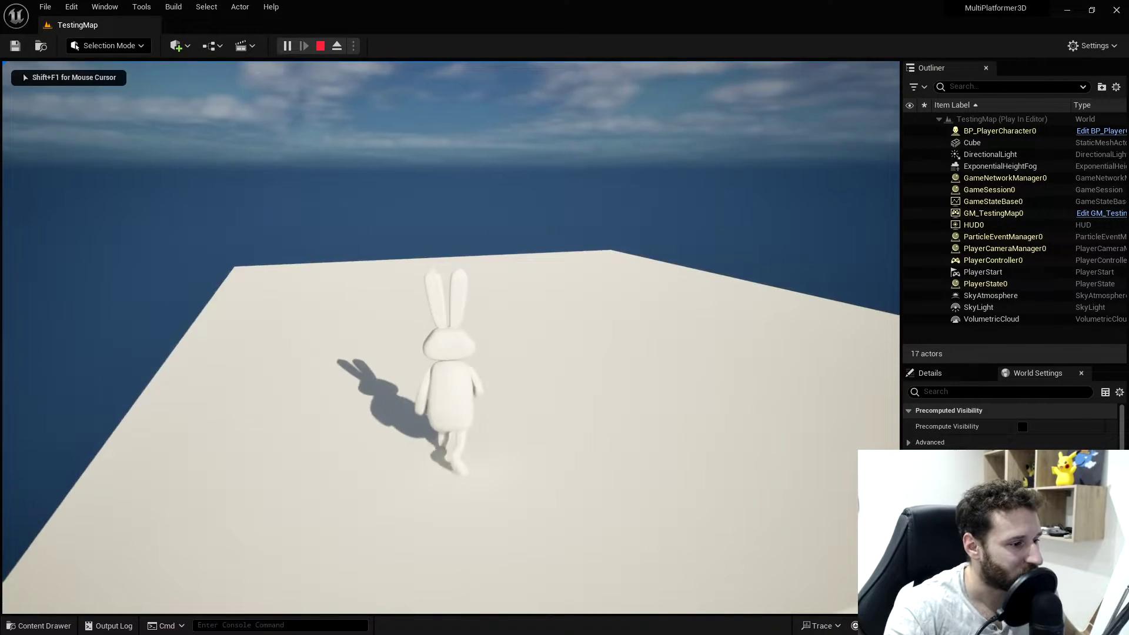
key("d")
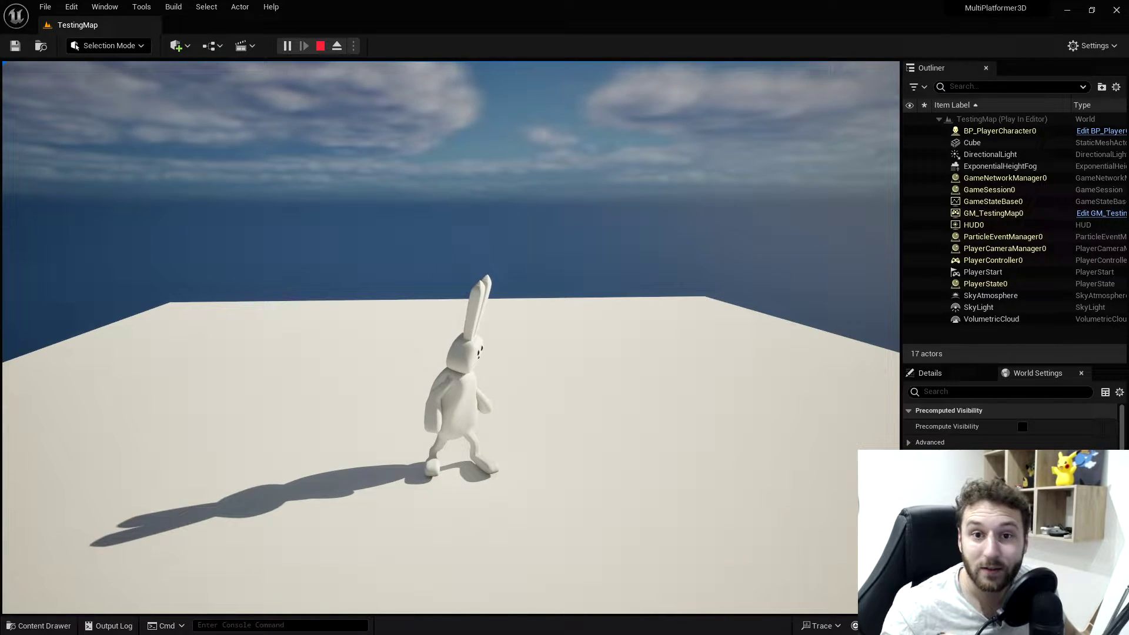
key("Escape")
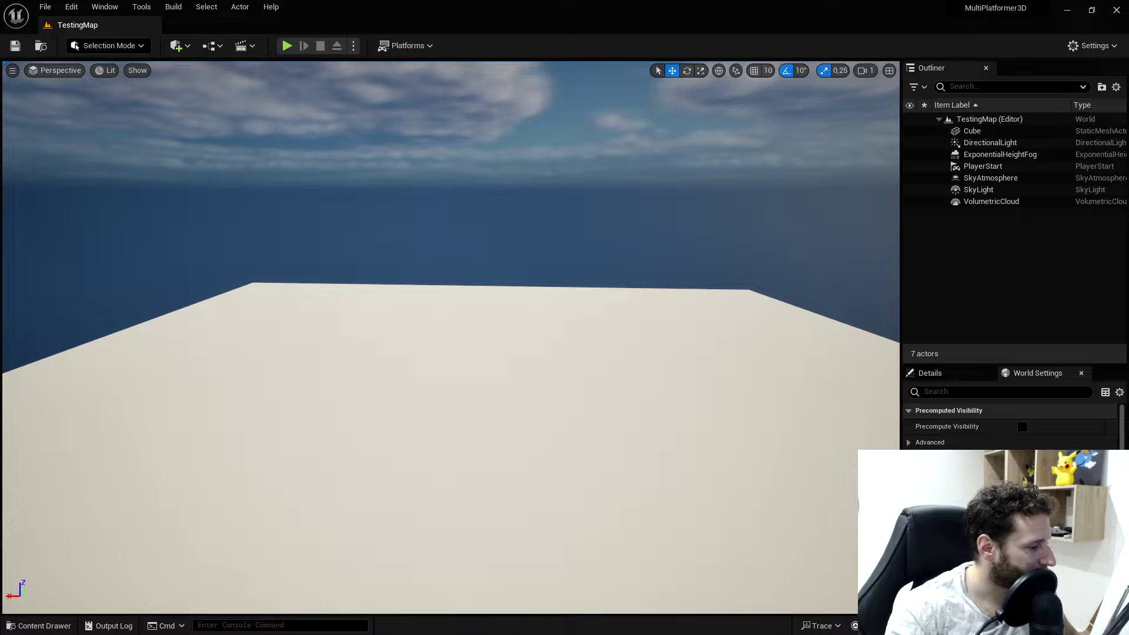
- Create an Input Action asset named IA_Jump in the Blueprints/Player/Inputs/InputAction folder
left_click(41, 625)
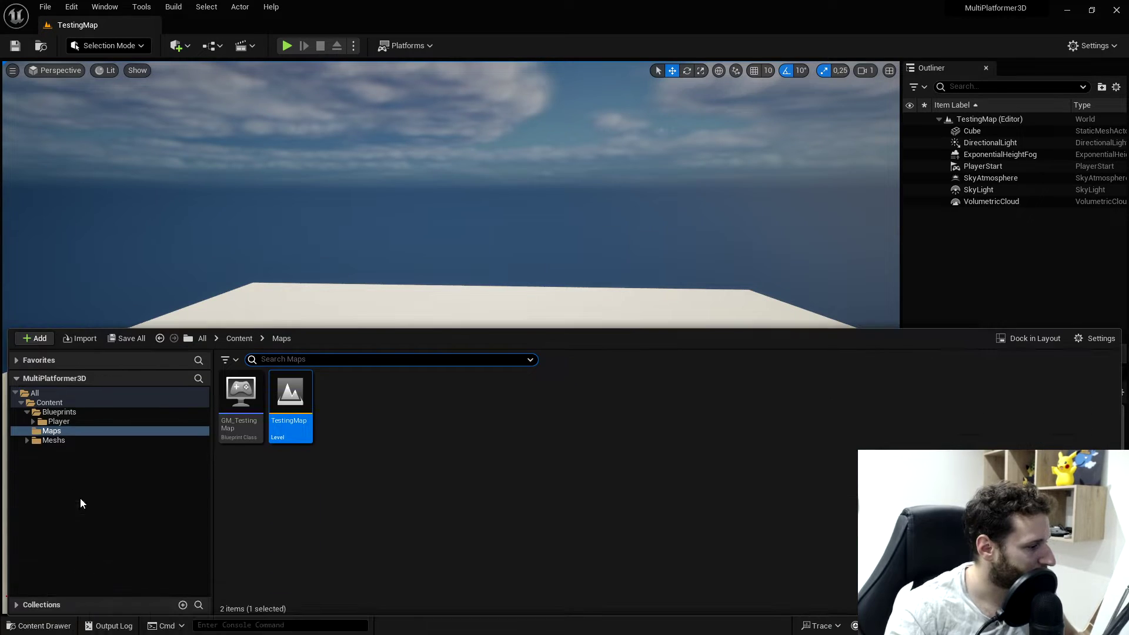
left_click(59, 413)
left_click(72, 421)
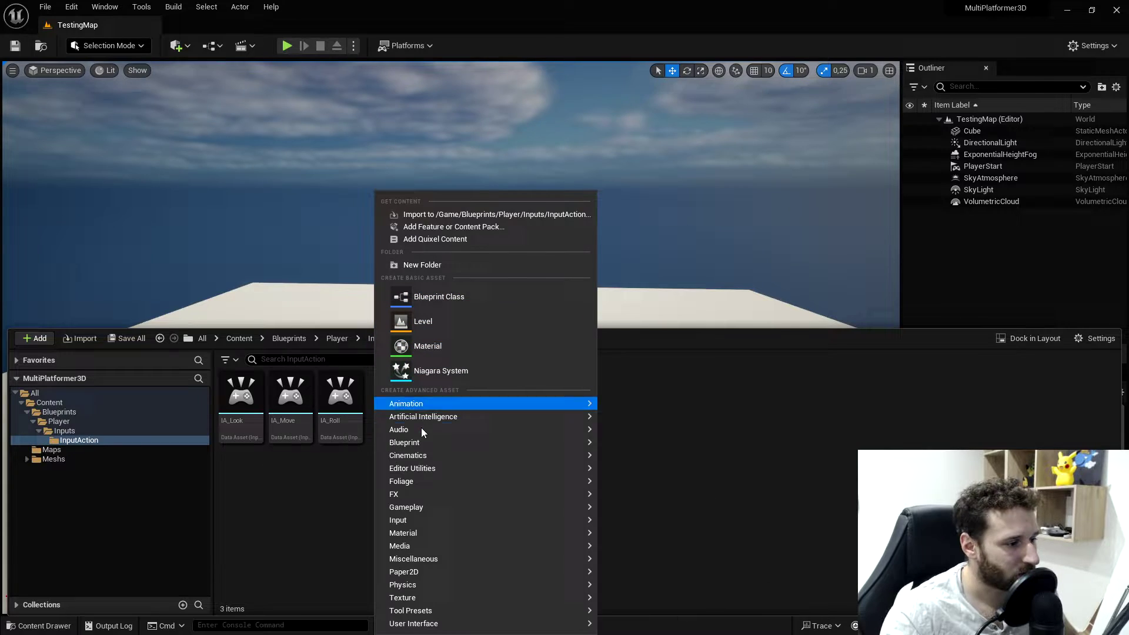
mouse_move(526, 530)
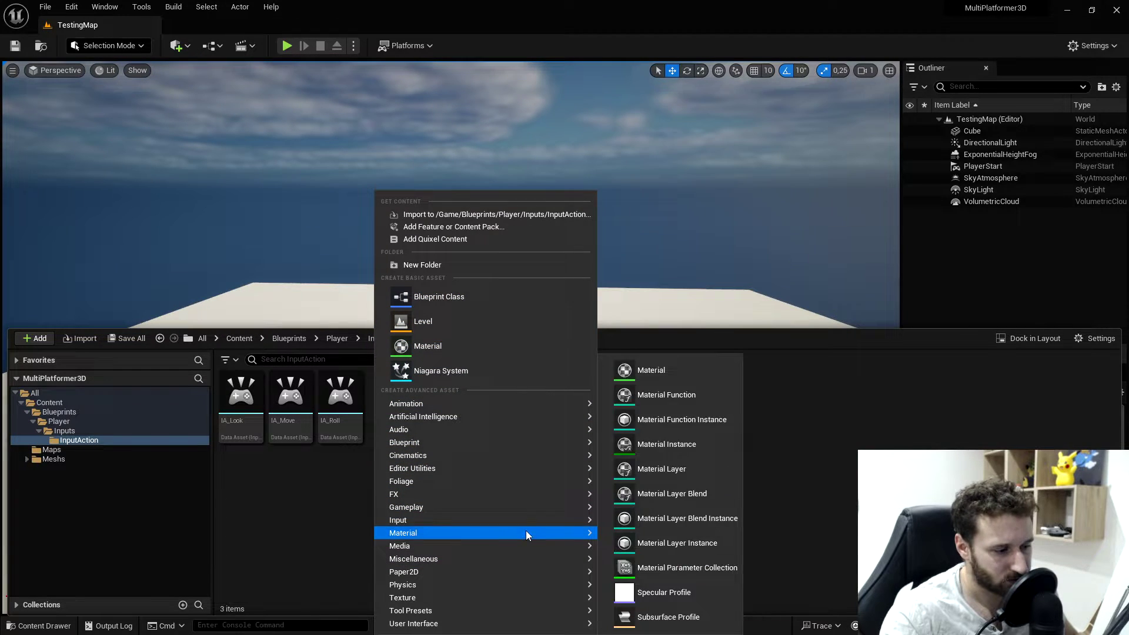
left_click(666, 569)
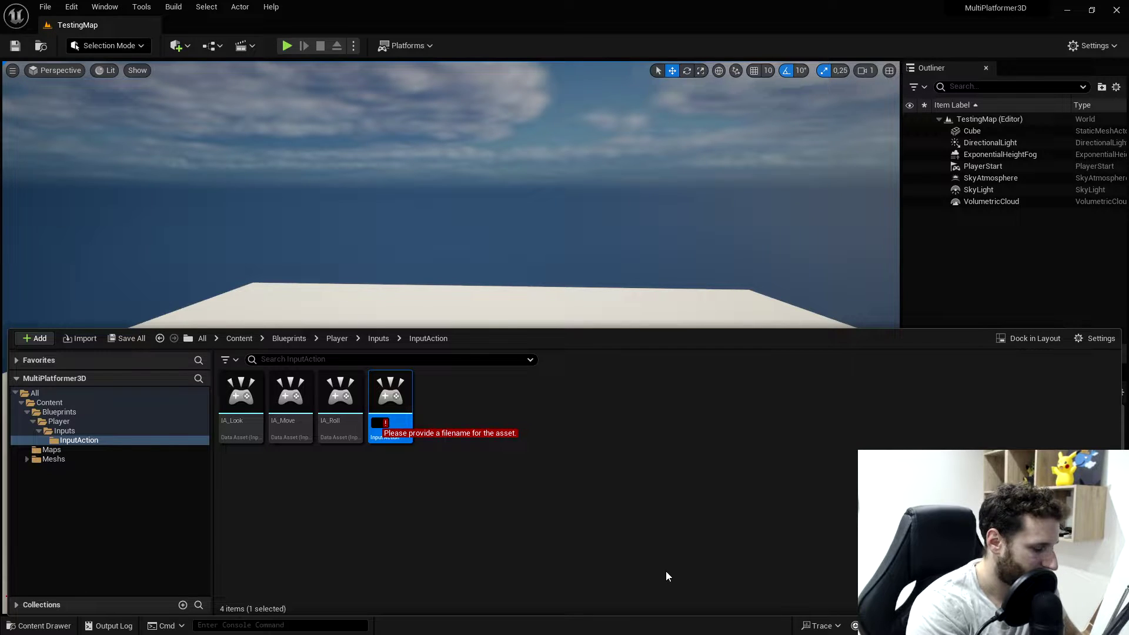
type("IA_Ju")
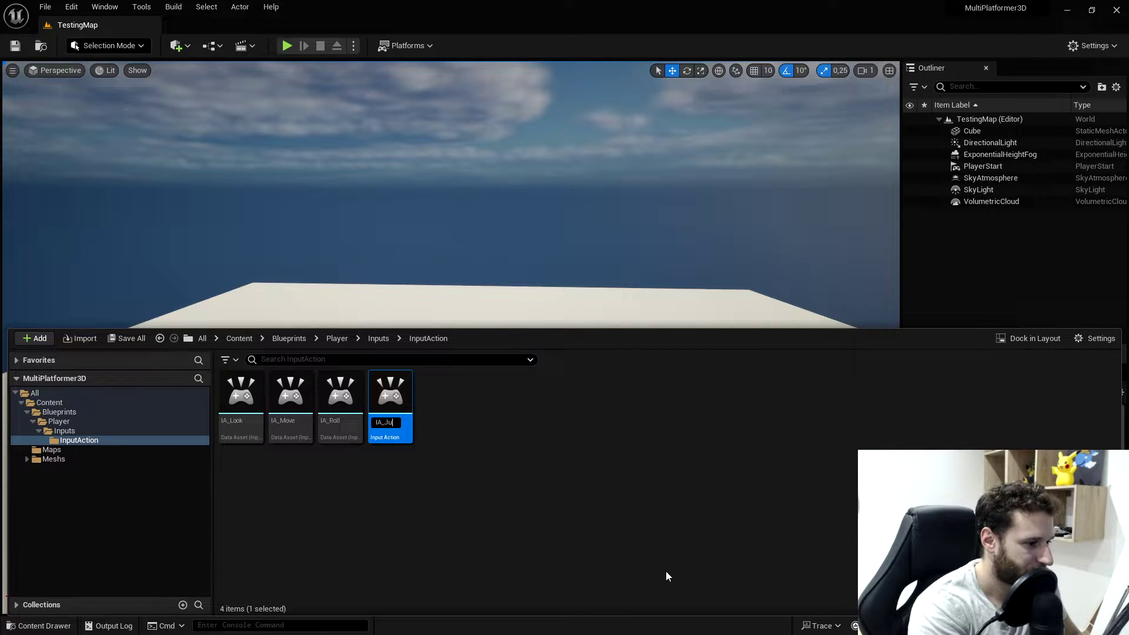
type("mp")
key("Return")
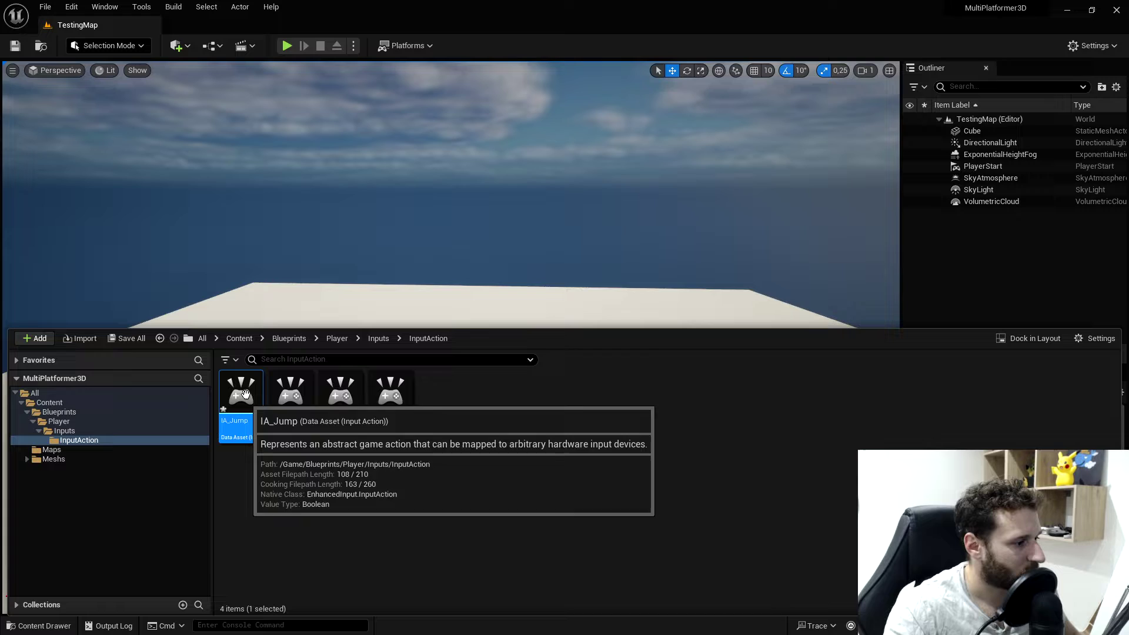
- Open the IMC_PlayerInput mapping context from the Inputs folder and add a mapping for IA_Jump
left_click(378, 339)
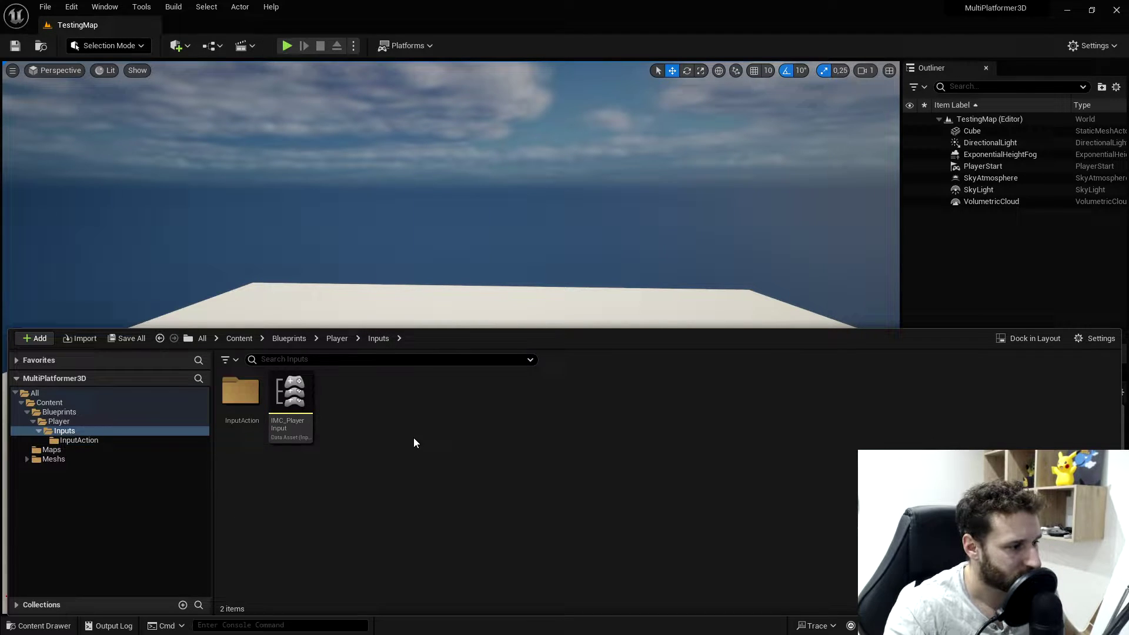
double_click(294, 407)
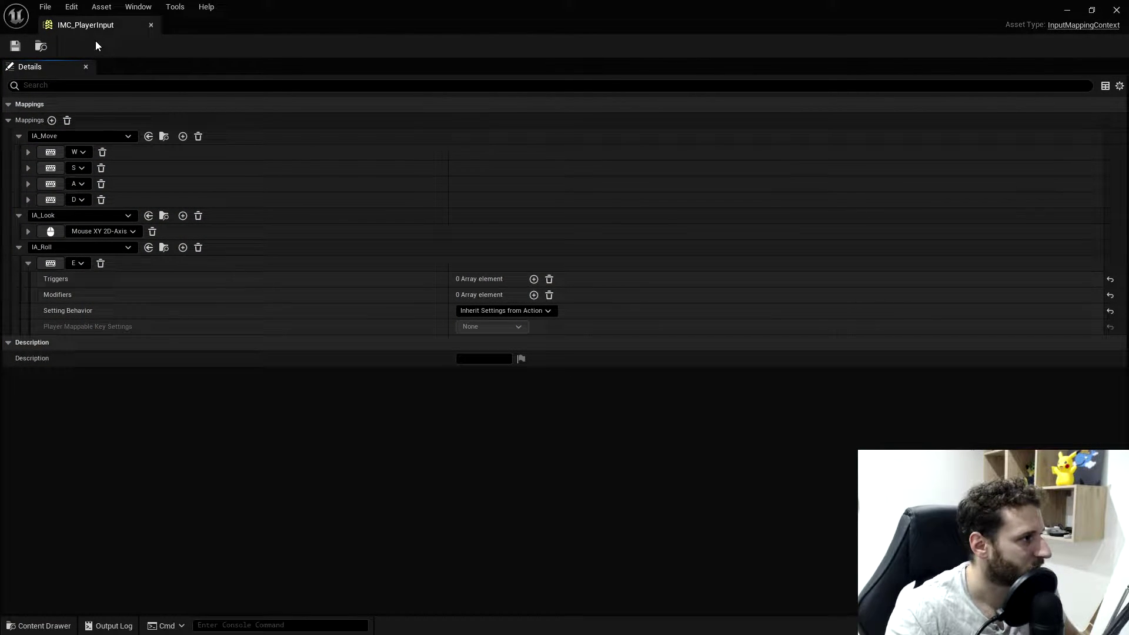
left_click(19, 247)
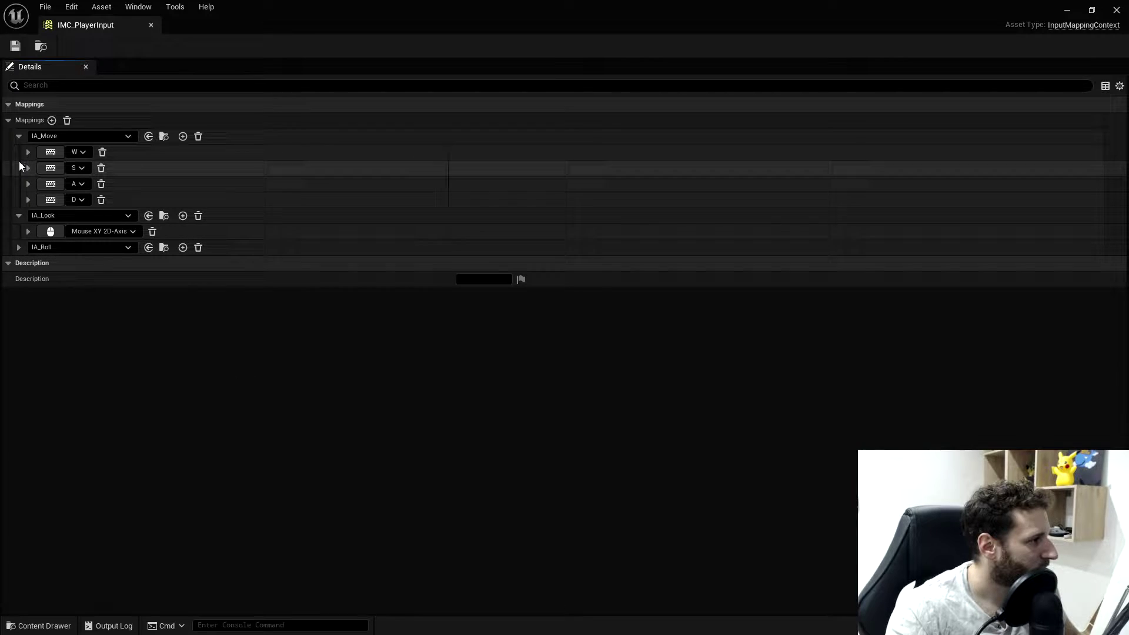
left_click(19, 135)
left_click(51, 120)
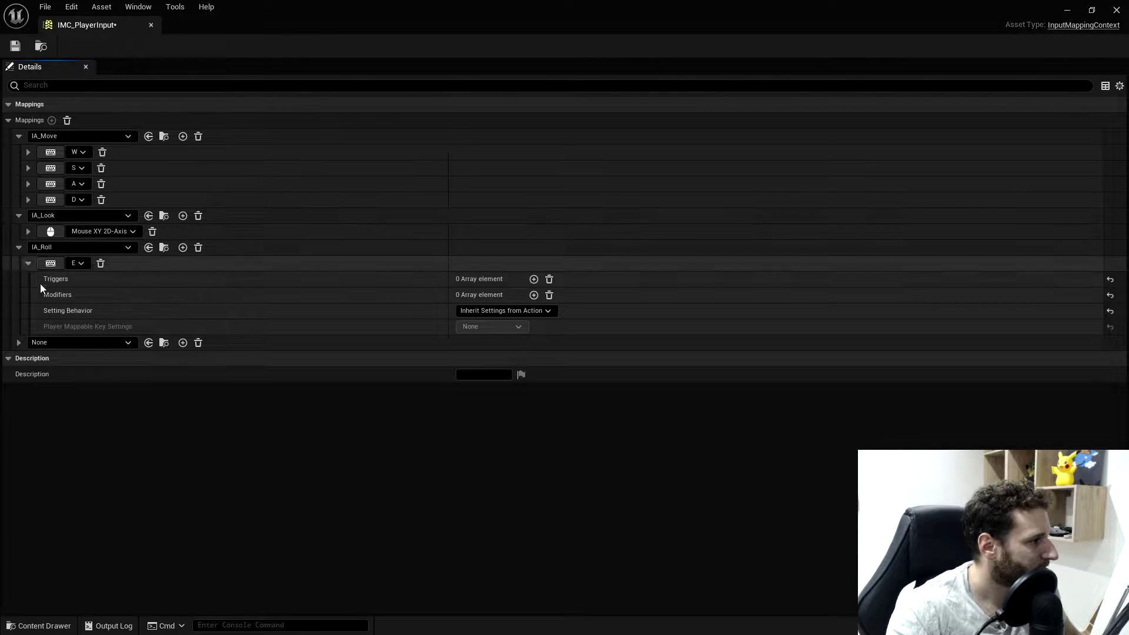
left_click(53, 343)
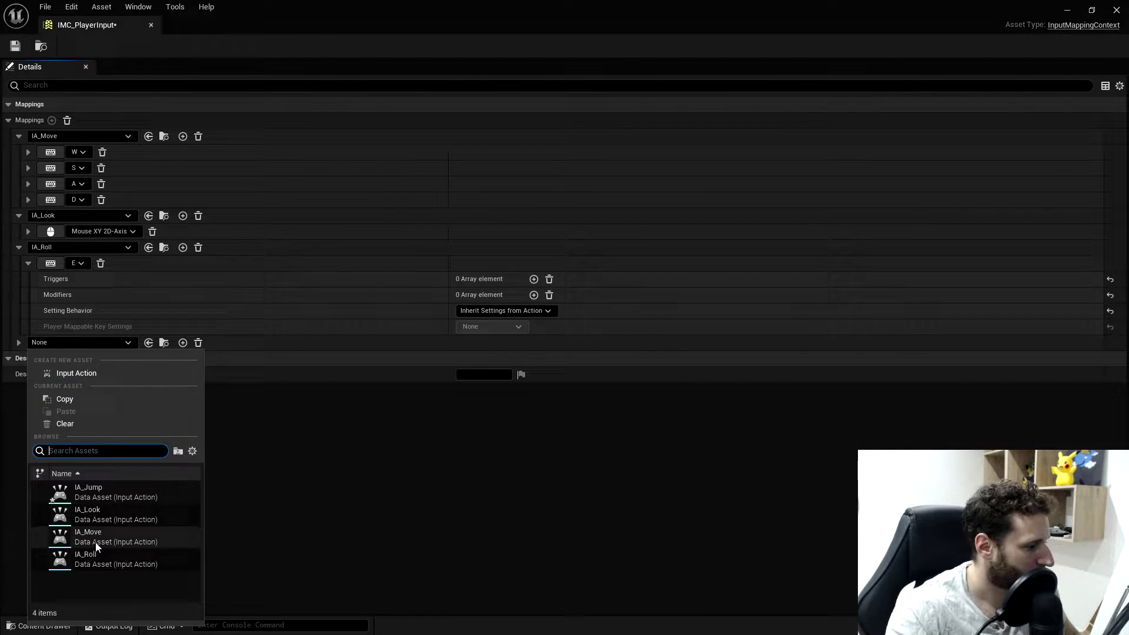
left_click(106, 489)
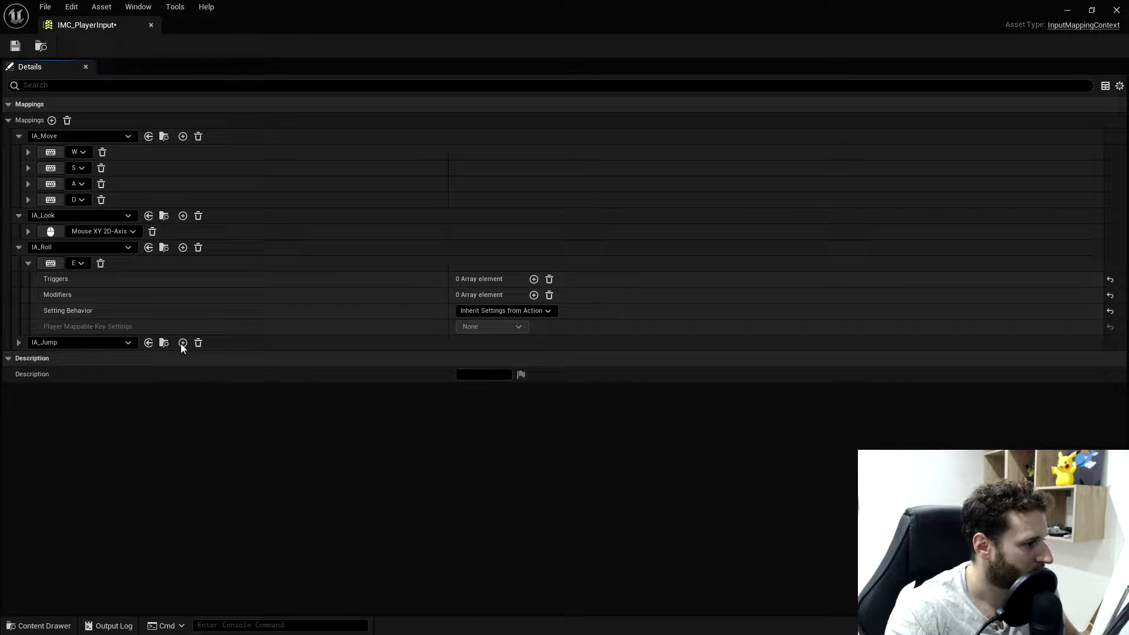
- Bind IA_Jump to a single Space Bar key entry, removing the spare entry, and save and close the mapping context
left_click(19, 343)
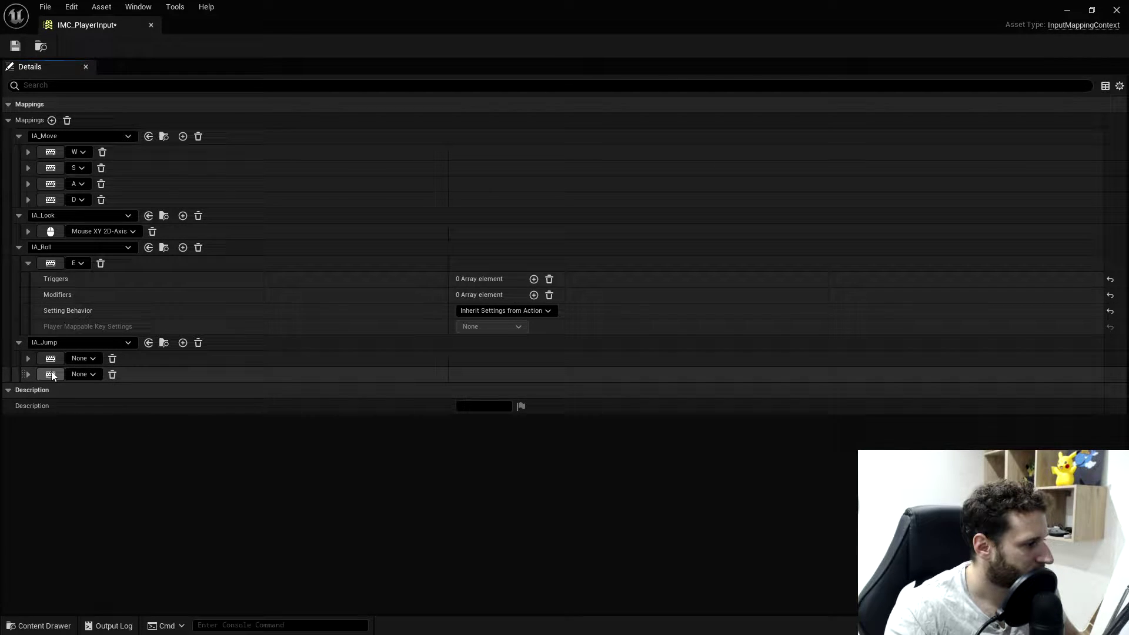
left_click(113, 377)
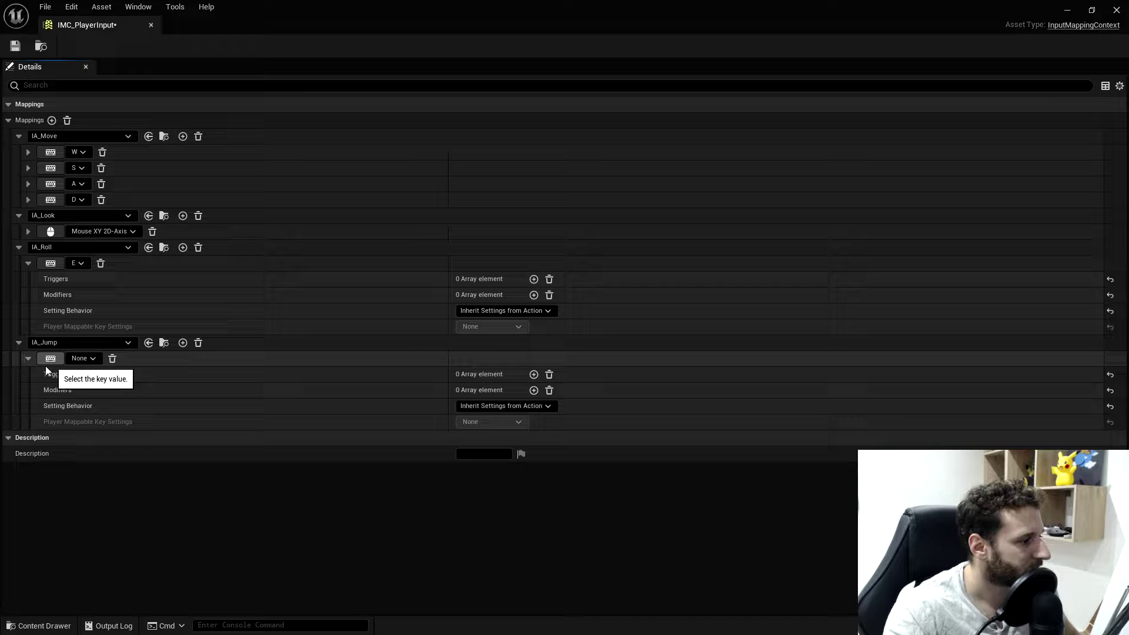
left_click(49, 360)
key("space")
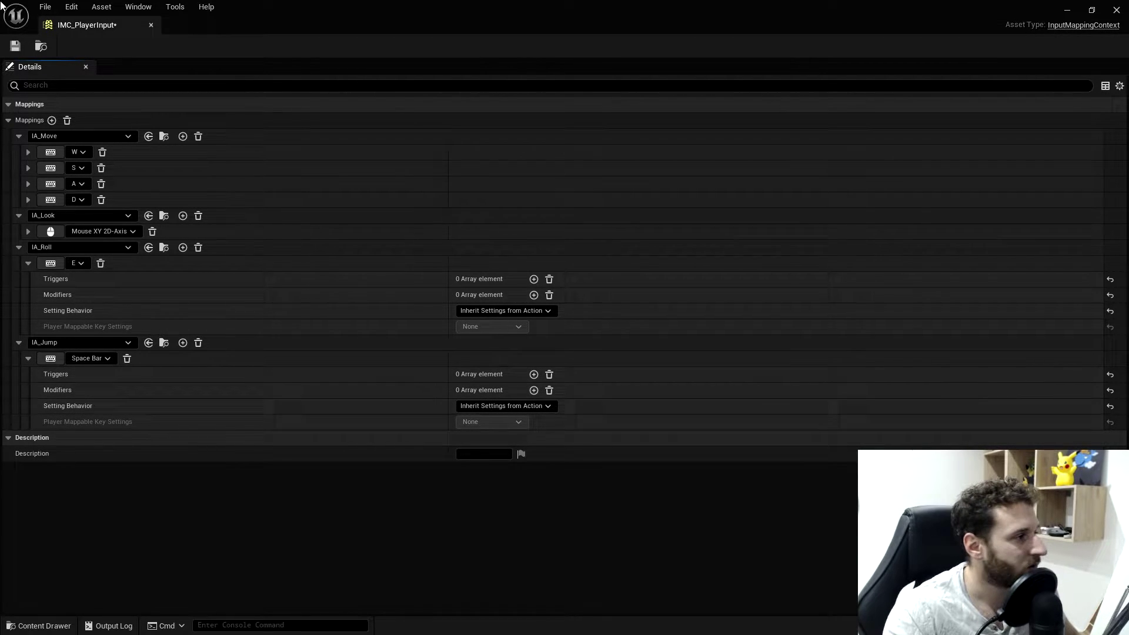
left_click(15, 46)
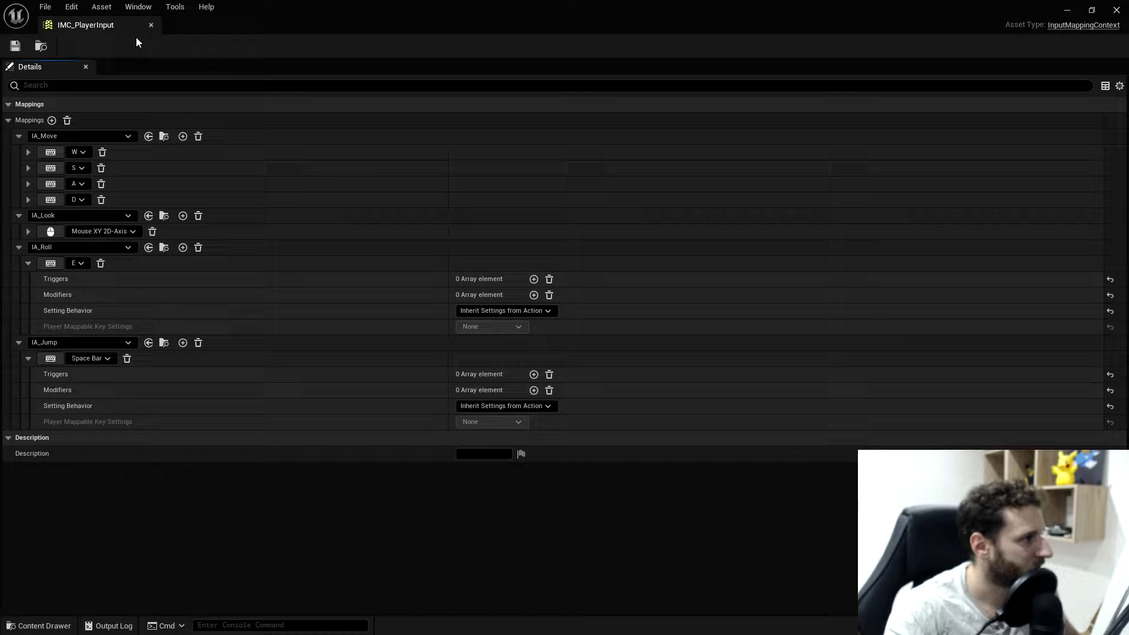
left_click(151, 25)
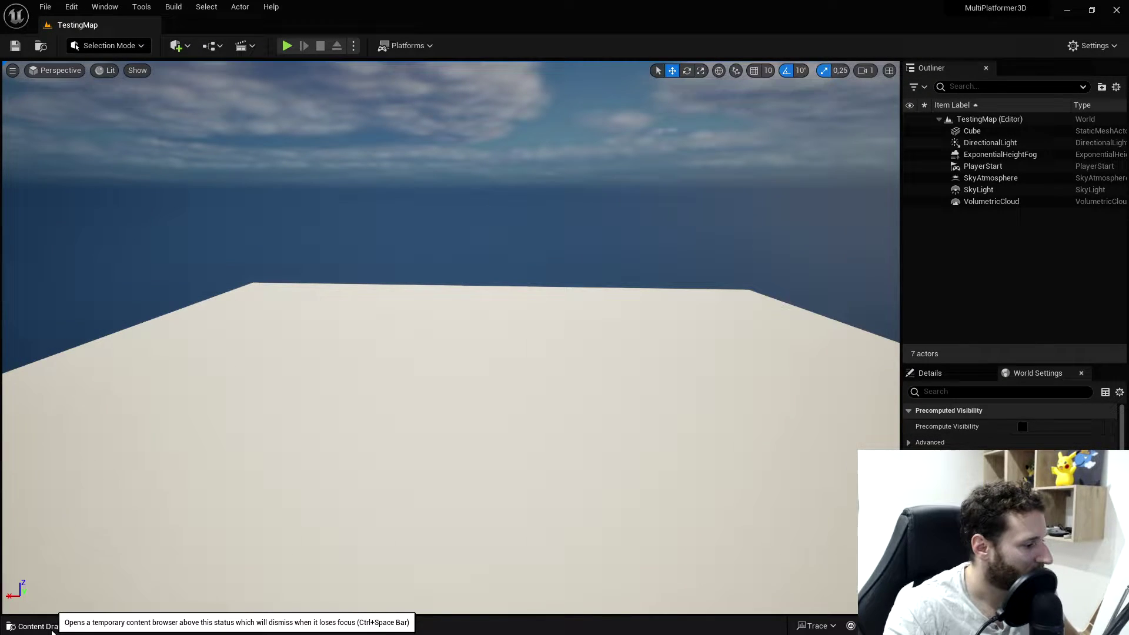
- Open the BP_PlayerCharacter blueprint from the Blueprints/Player folder
left_click(39, 626)
left_click(72, 414)
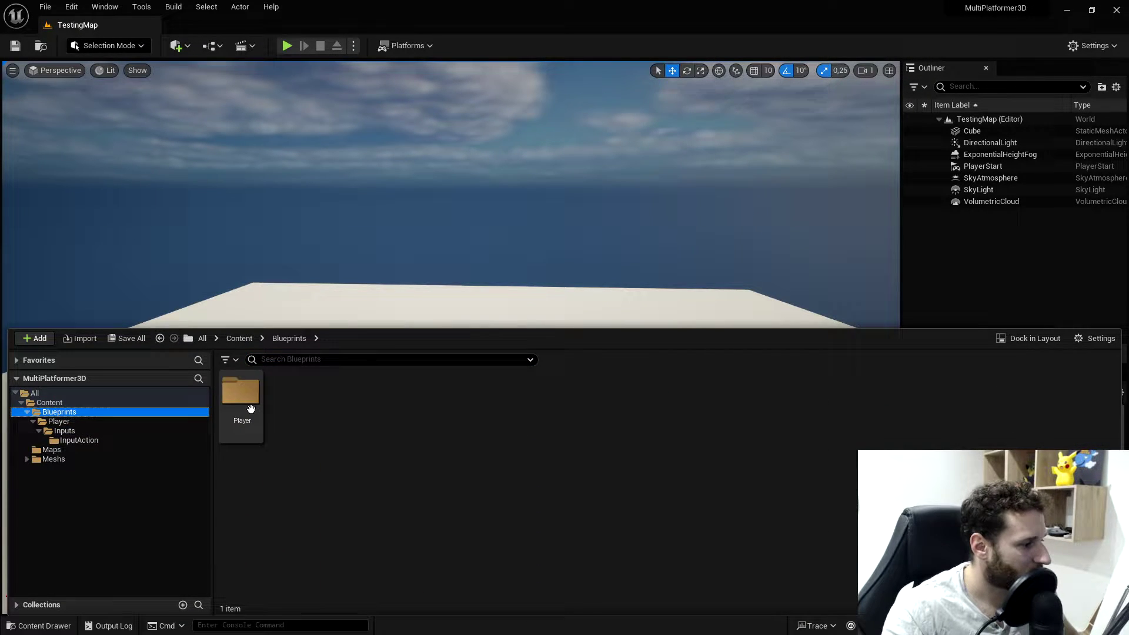
left_click(62, 421)
double_click(297, 402)
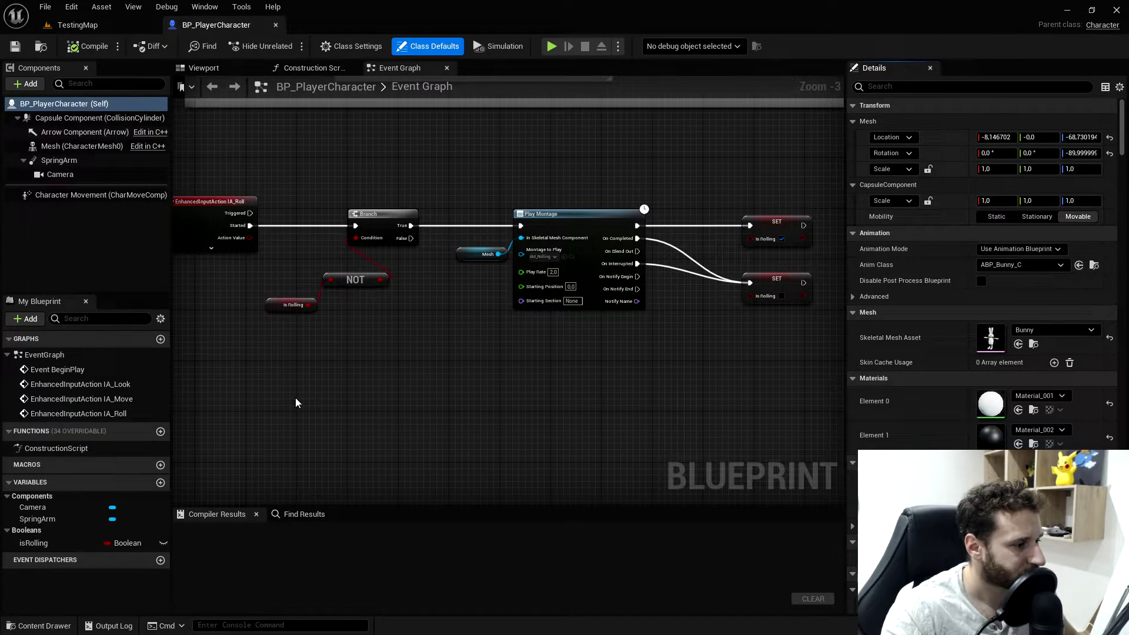
- Add the IA_Jump enhanced input action event to empty space in the Event Graph and expand all its pins
scroll(454, 318, "down", 5)
right_click_drag(460, 344, 316, 425)
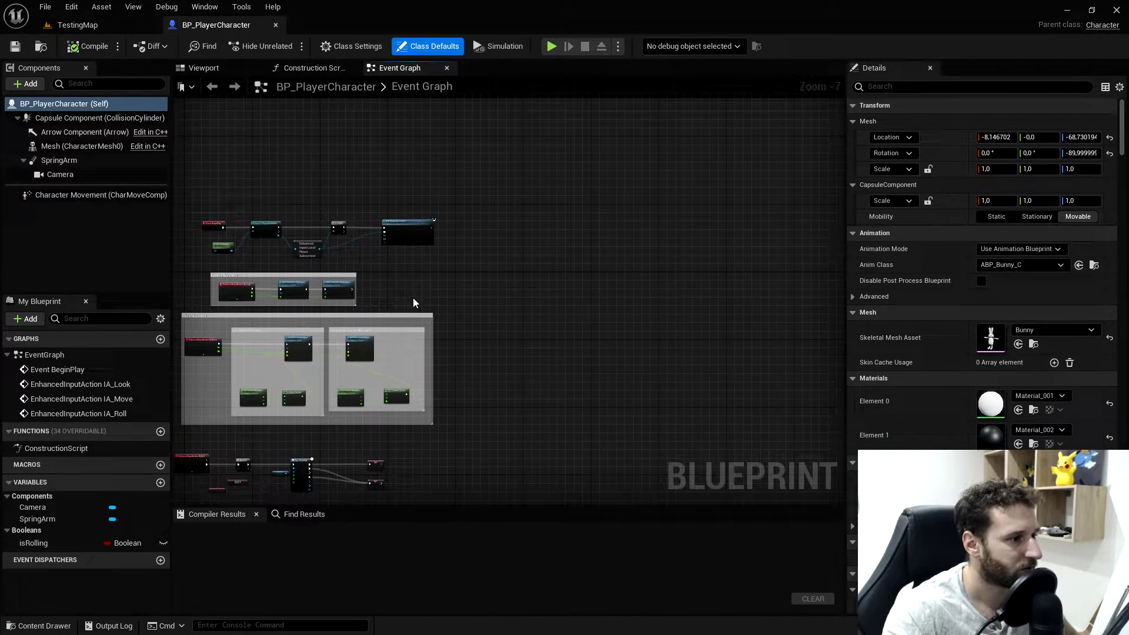
scroll(509, 257, "up", 3)
right_click_drag(478, 282, 462, 302)
right_click(404, 274)
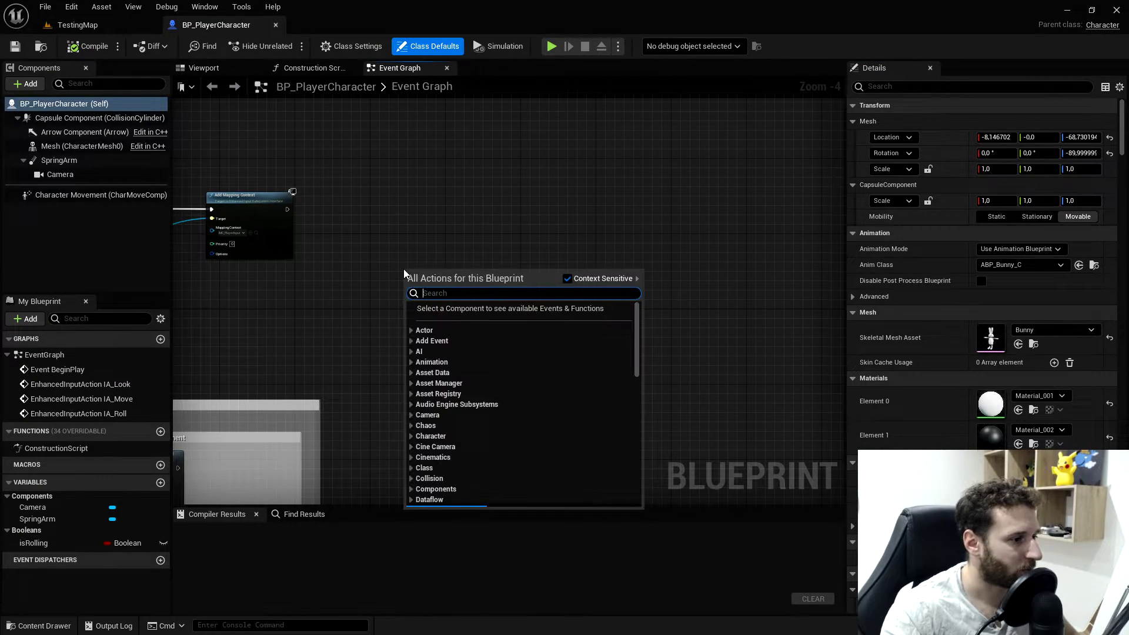
type("IA")
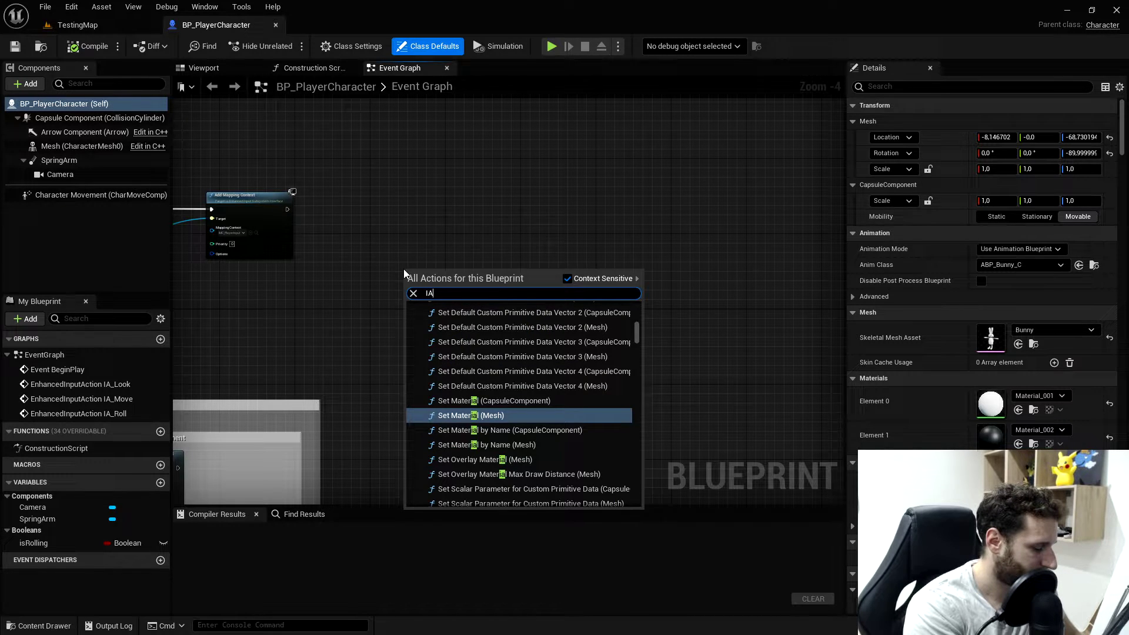
type("_jump")
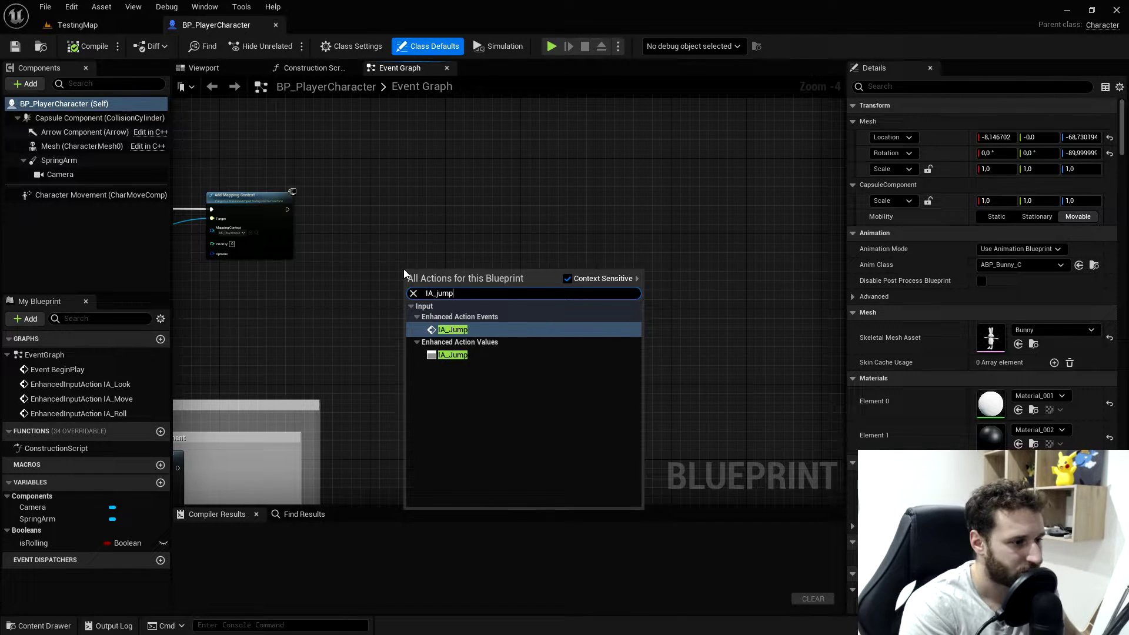
left_click(451, 329)
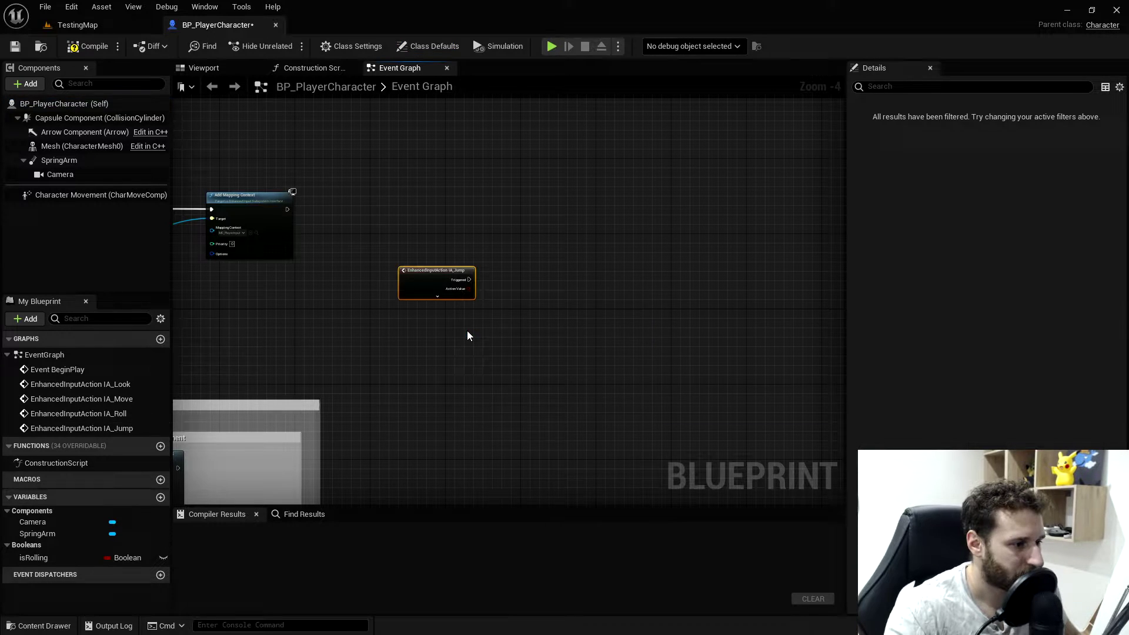
scroll(467, 330, "up", 4)
left_click_drag(301, 286, 417, 279)
right_click_drag(392, 328, 404, 301)
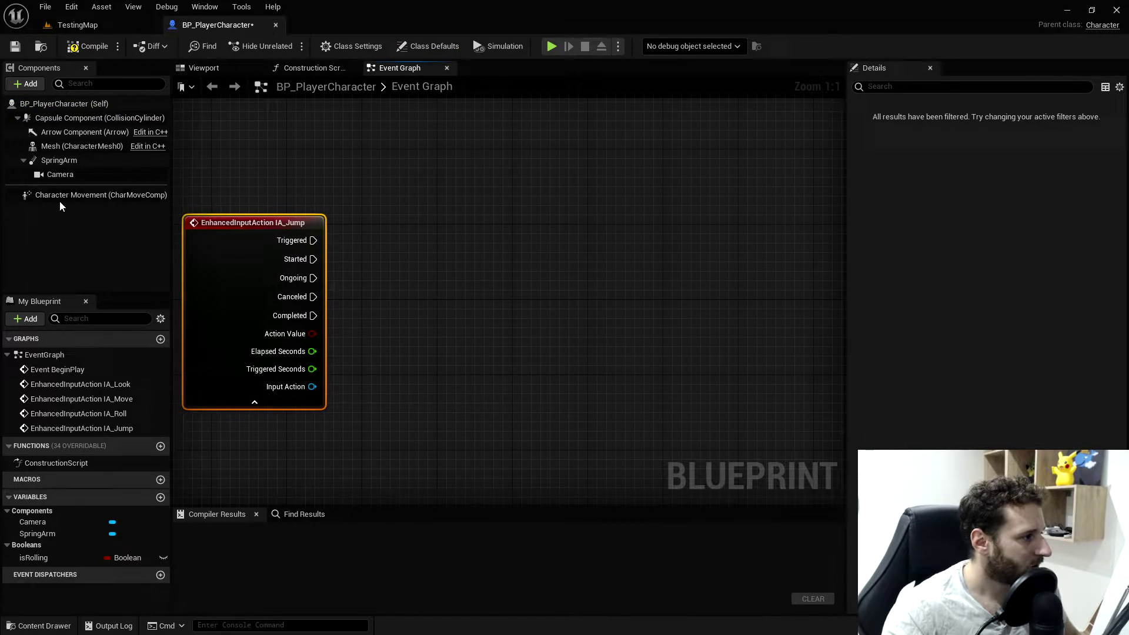
- Add the character's Jump function node beside the IA_Jump event
right_click_drag(384, 257, 441, 255)
scroll(441, 256, "down", 1)
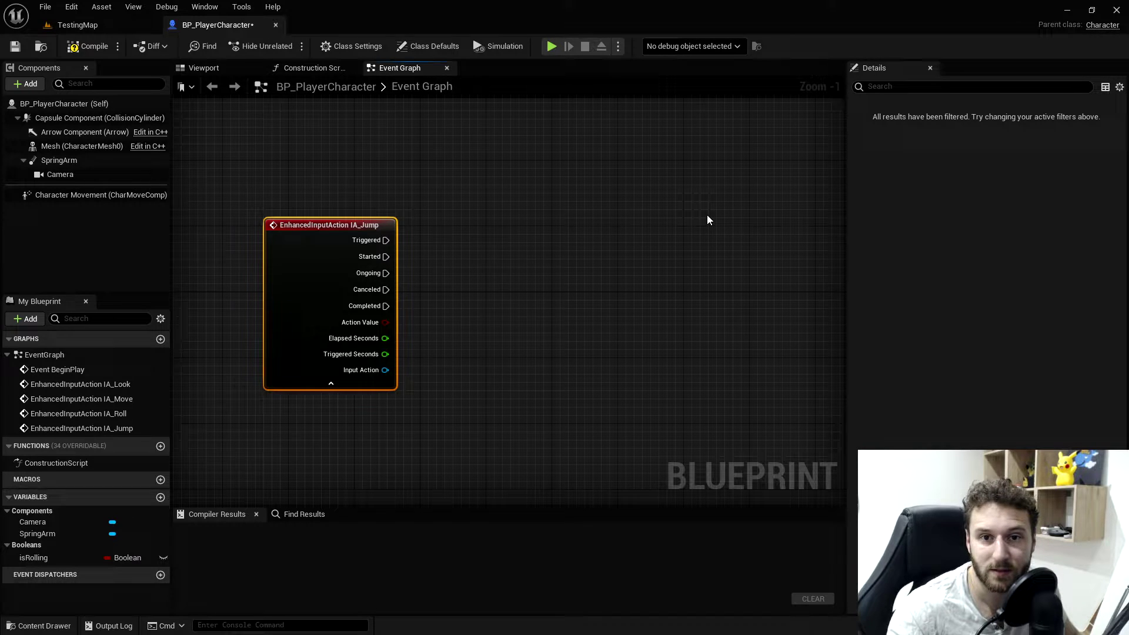
right_click(437, 259)
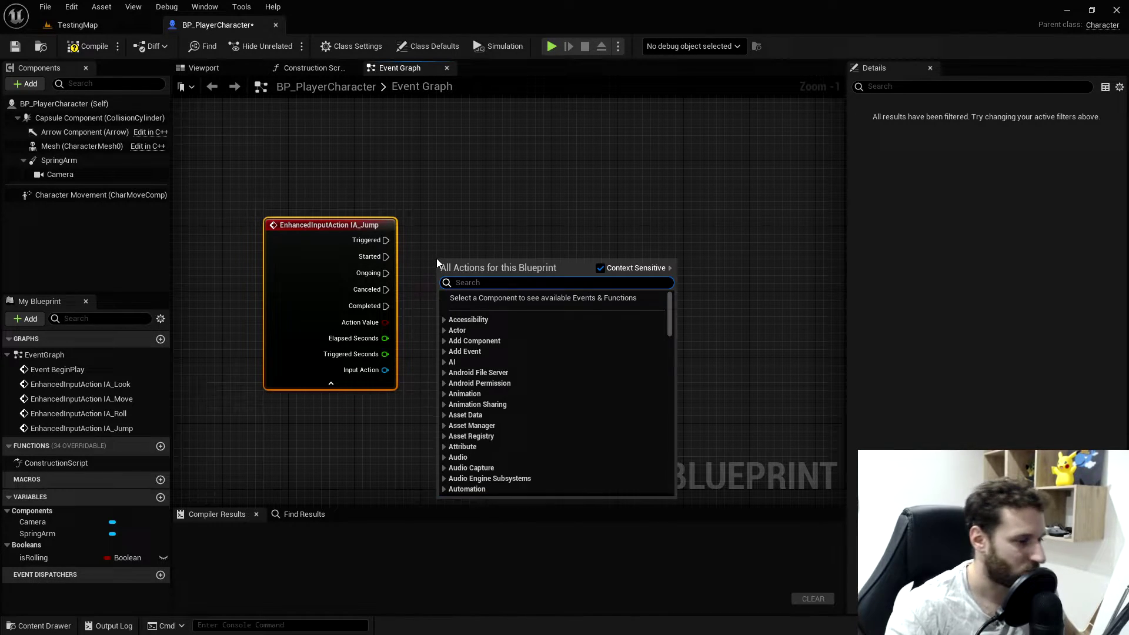
type("jump")
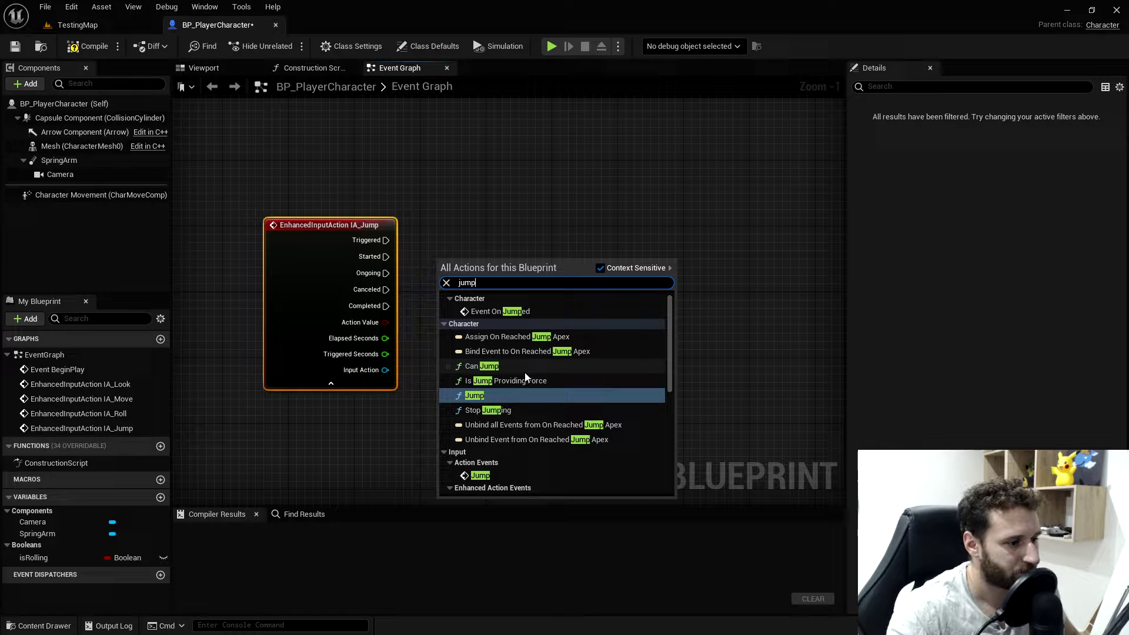
left_click(475, 395)
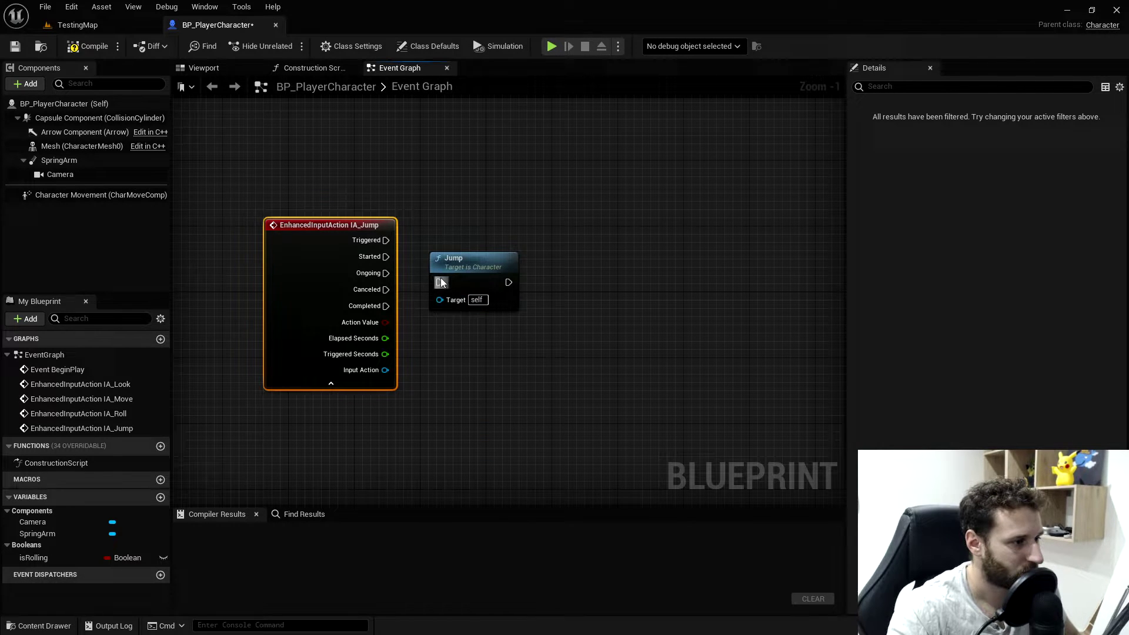
- Wire IA_Jump's Started pin to Jump and its Completed pin to a new Stop Jumping node, and compile and save the blueprint
left_click_drag(445, 275, 519, 249)
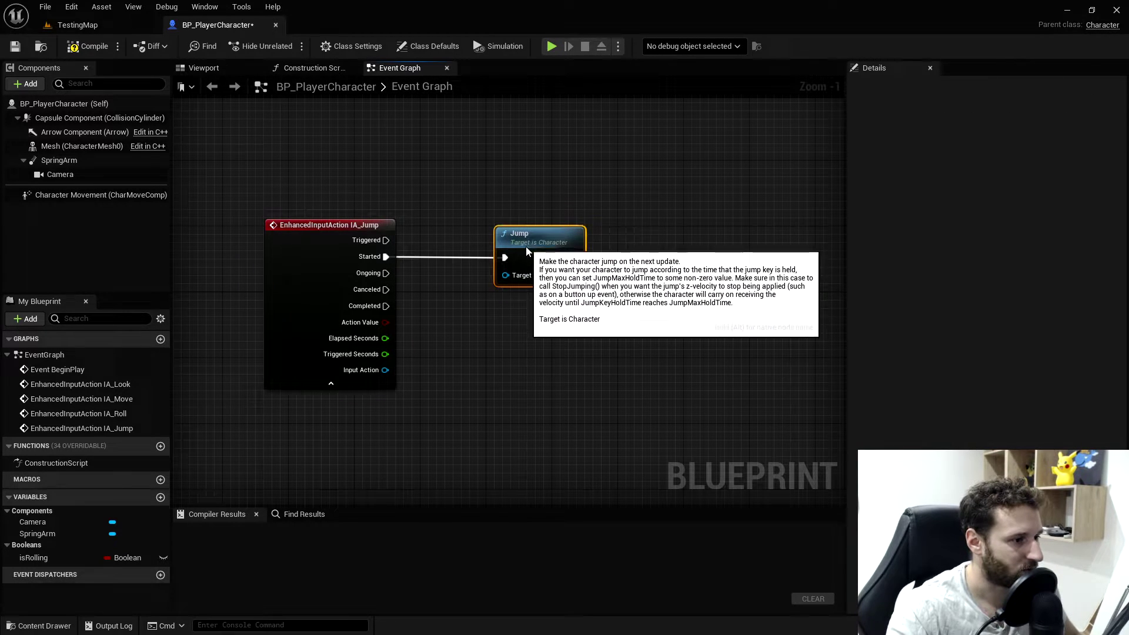
right_click_drag(497, 311, 425, 328)
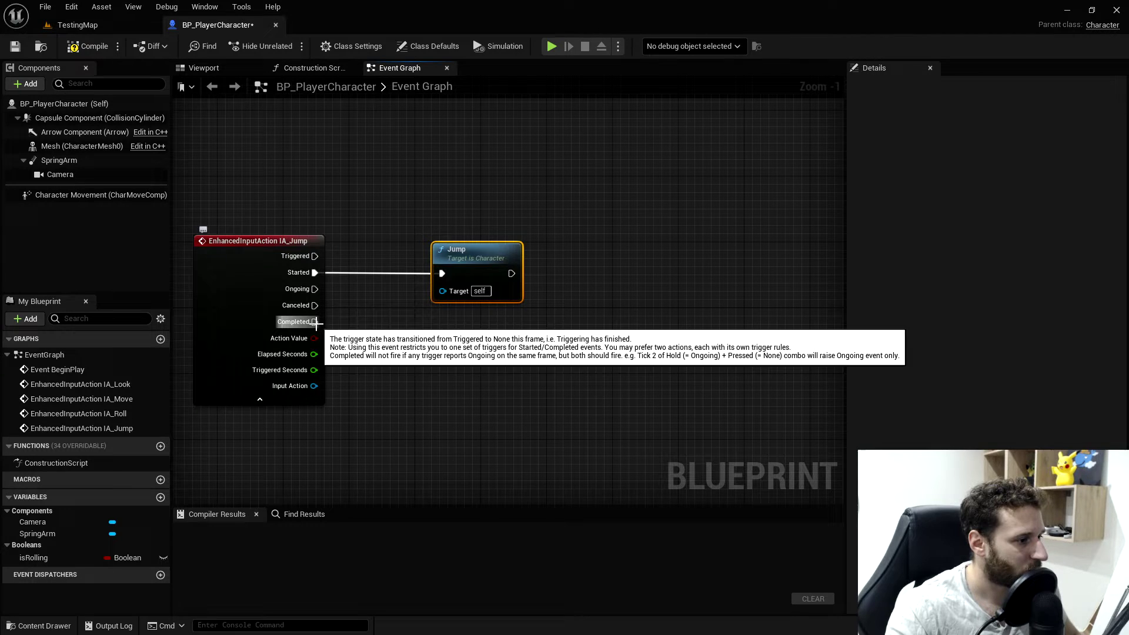
left_click_drag(315, 322, 440, 322)
type("stop ju")
key("Return")
left_click(88, 46)
left_click(15, 46)
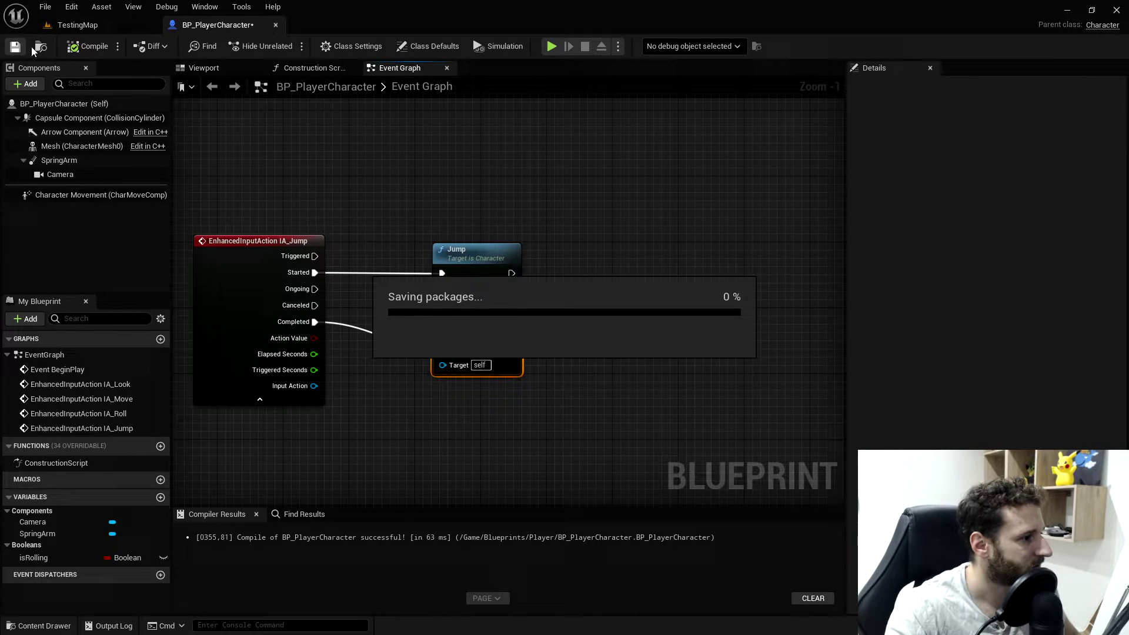
- Play-test TestingMap, walking the rabbit around and jumping repeatedly with the Space Bar, and stop the play session
left_click(77, 25)
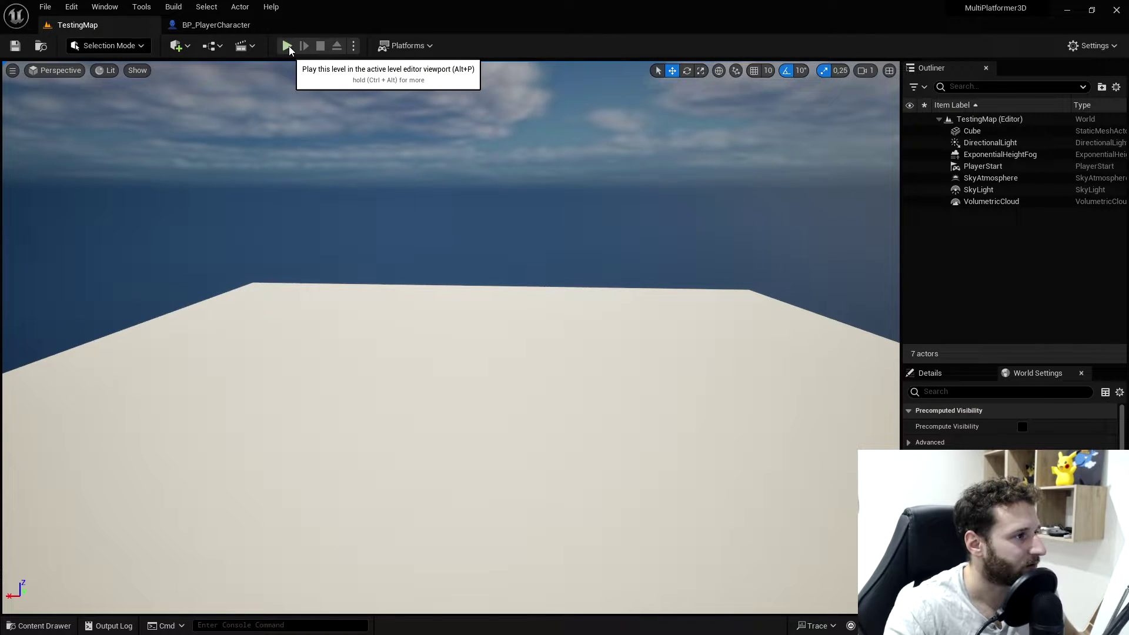
left_click(287, 46)
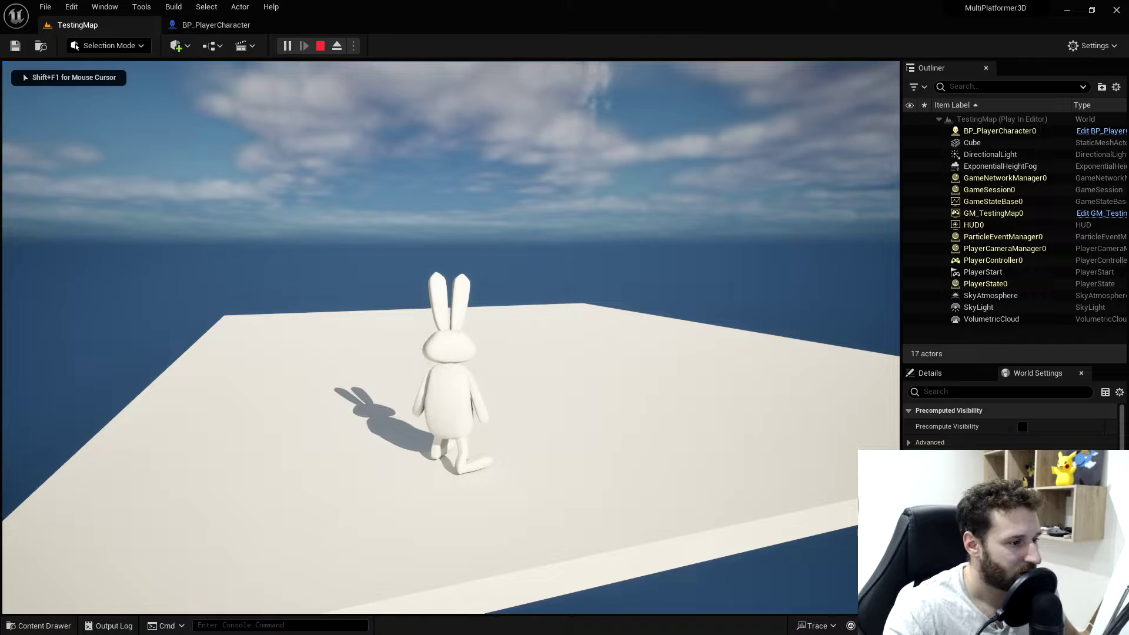
key("w")
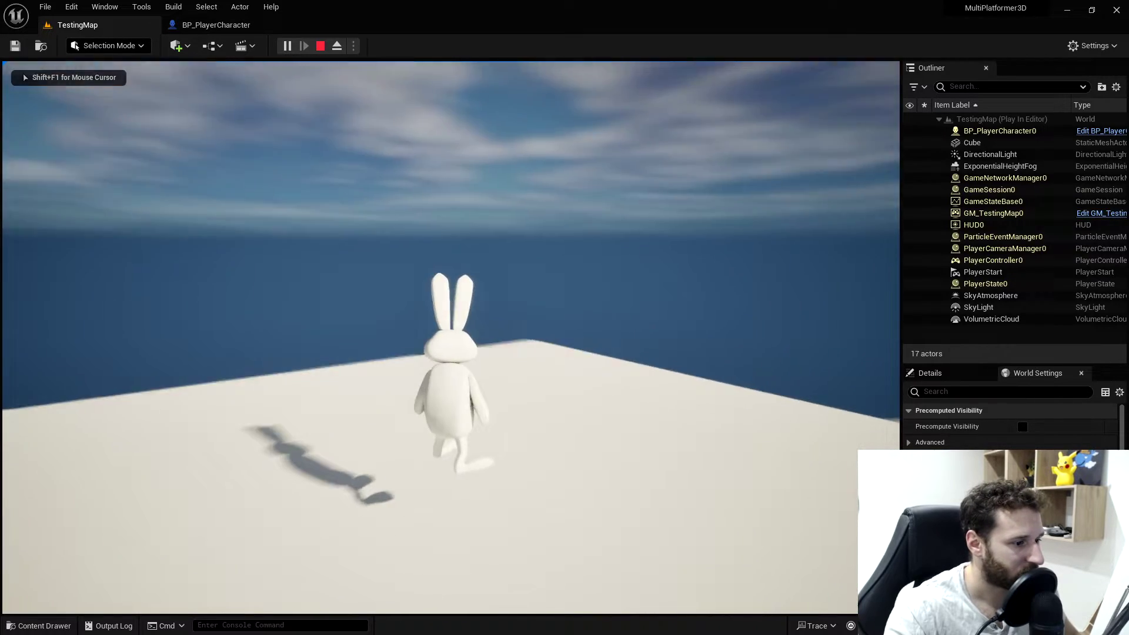
key("space")
key("space")
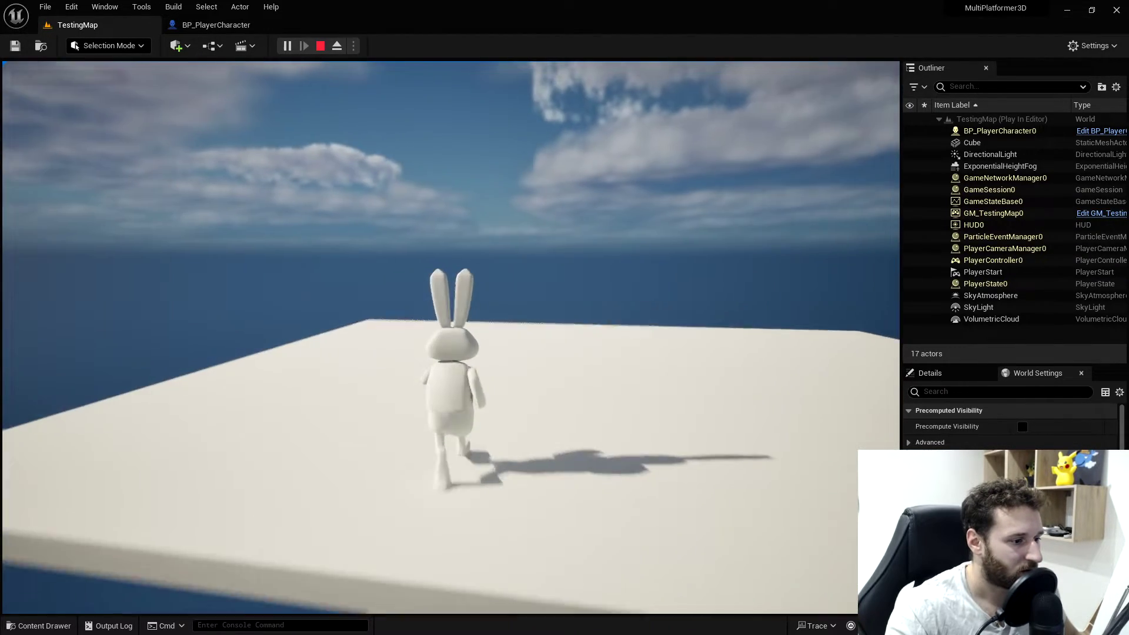
key("w")
key("space")
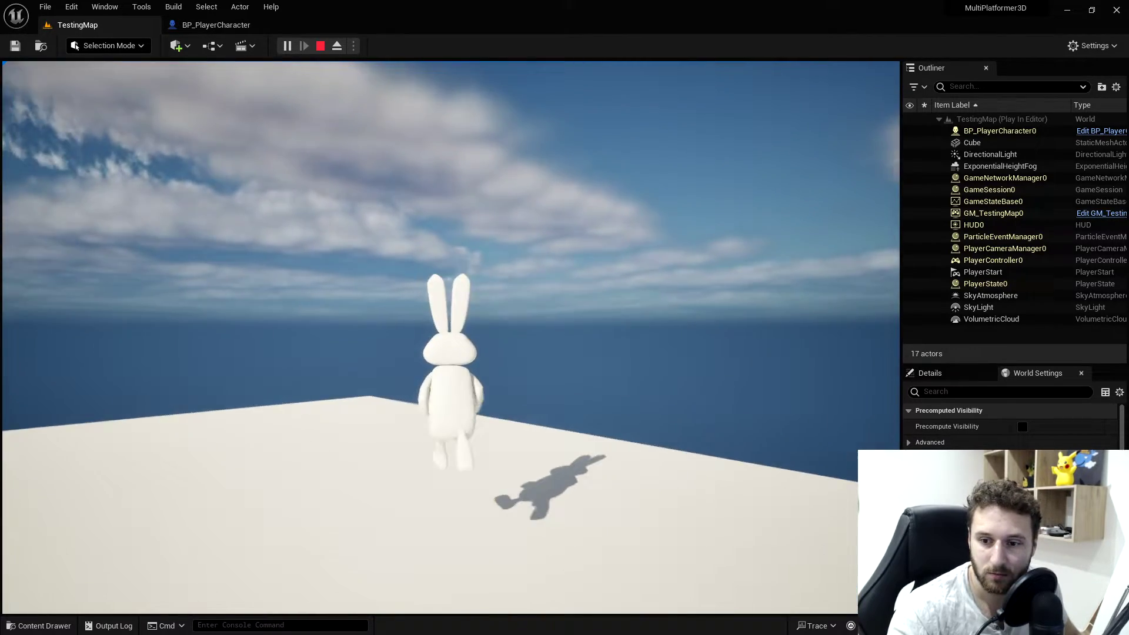
key("w")
key("w")
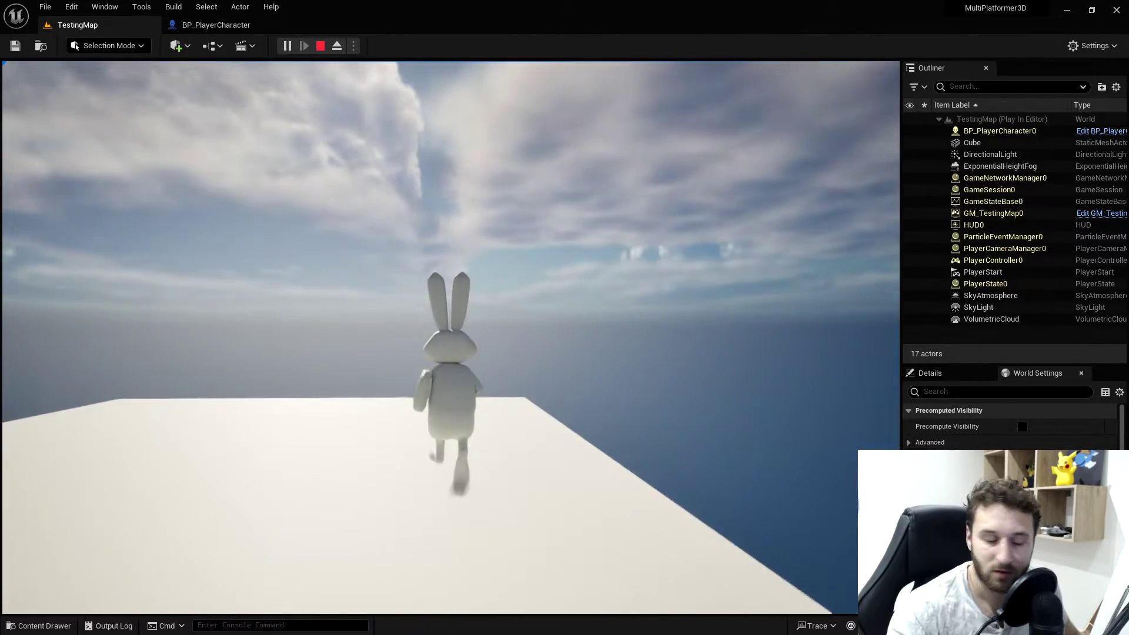
key("w")
key("space")
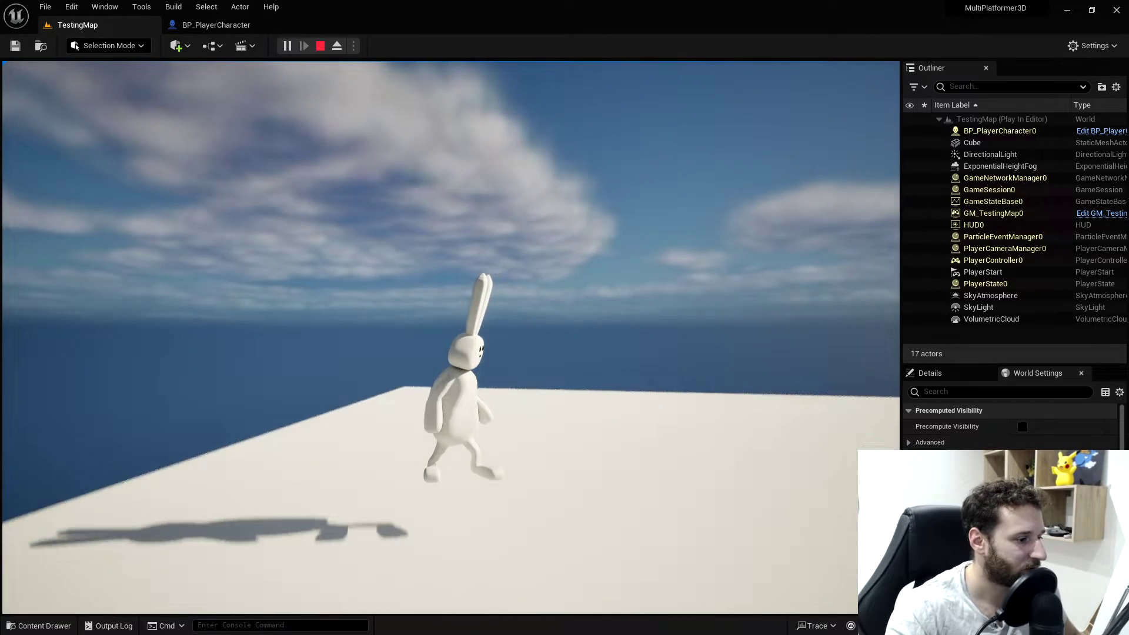
key("space")
key("w")
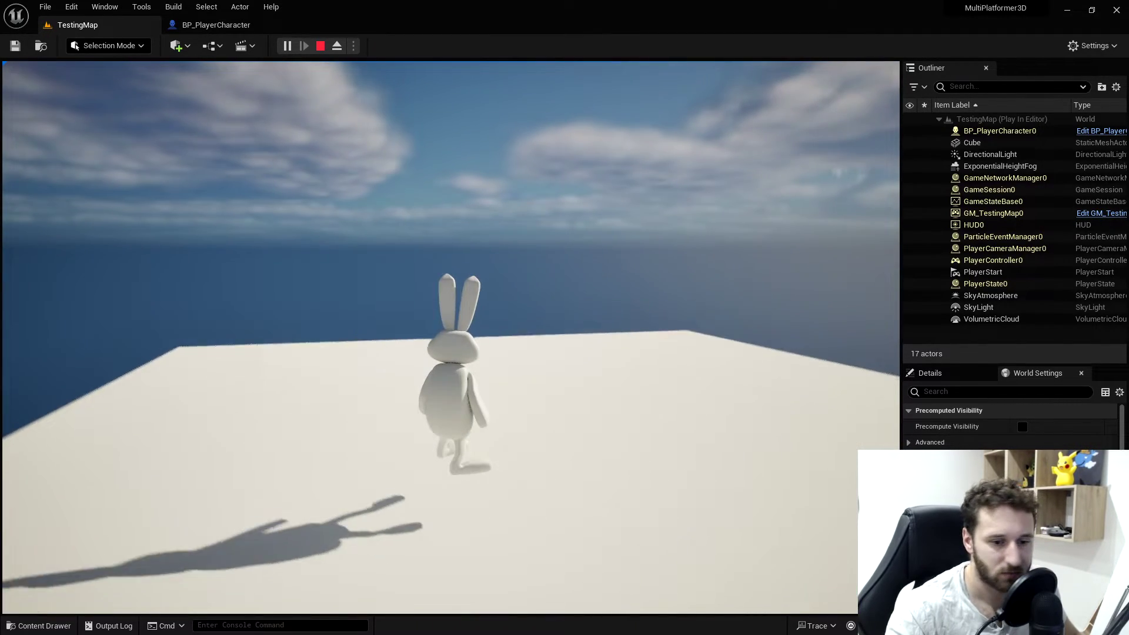
key("shift+F1")
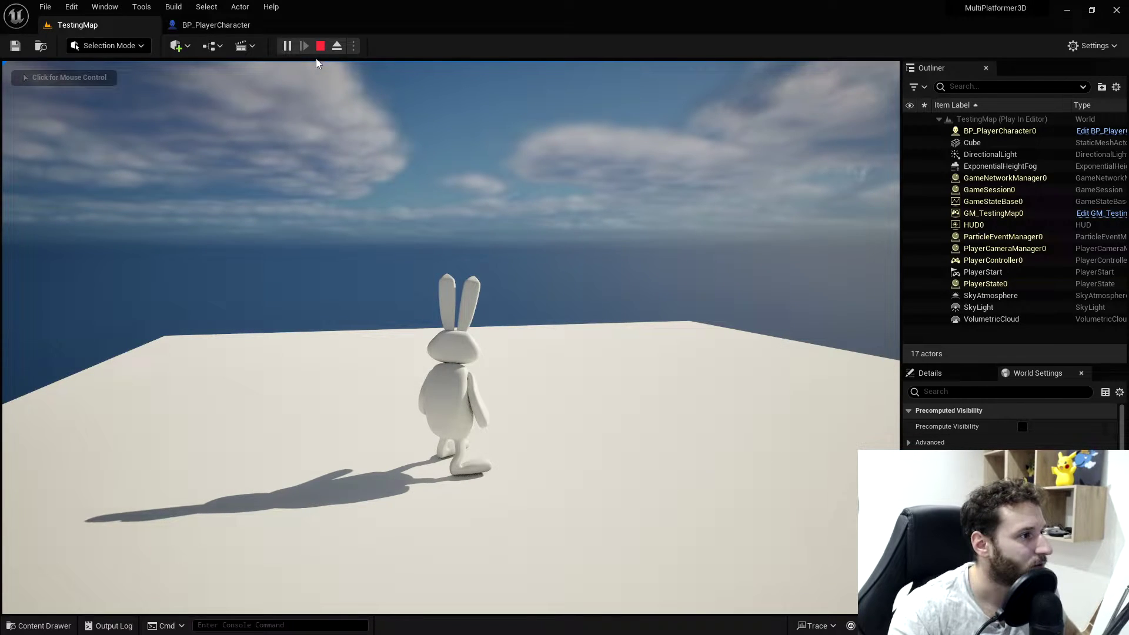
key("Escape")
- Open the Jumping_Up animation from the Meshs/Player/Animations folder and scrub its timeline back to the first frame
left_click(61, 627)
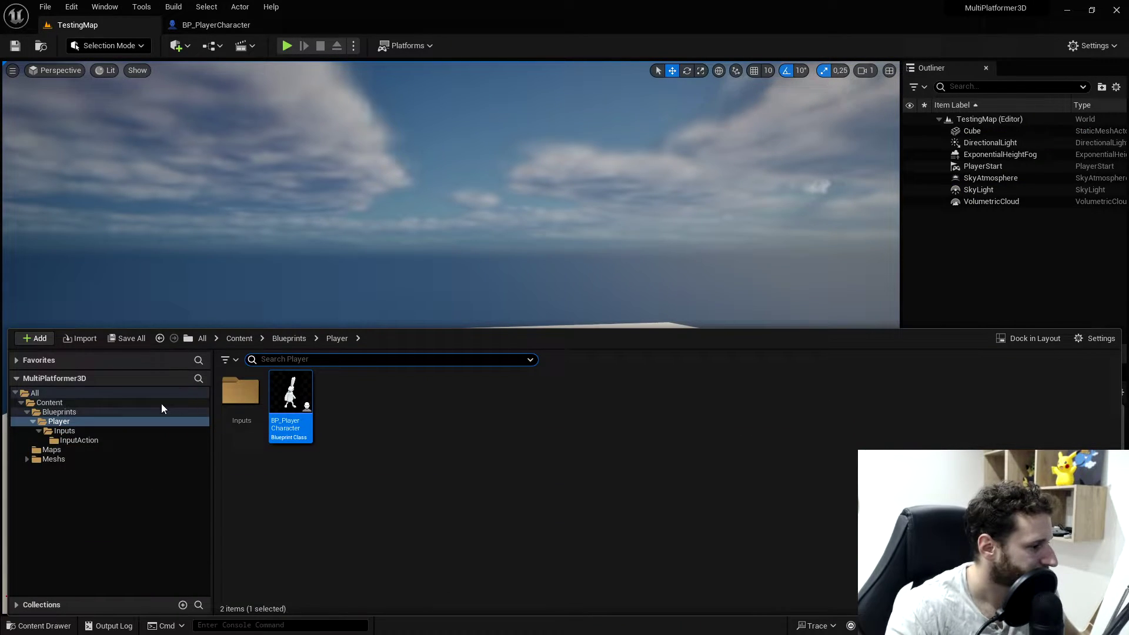
left_click(59, 411)
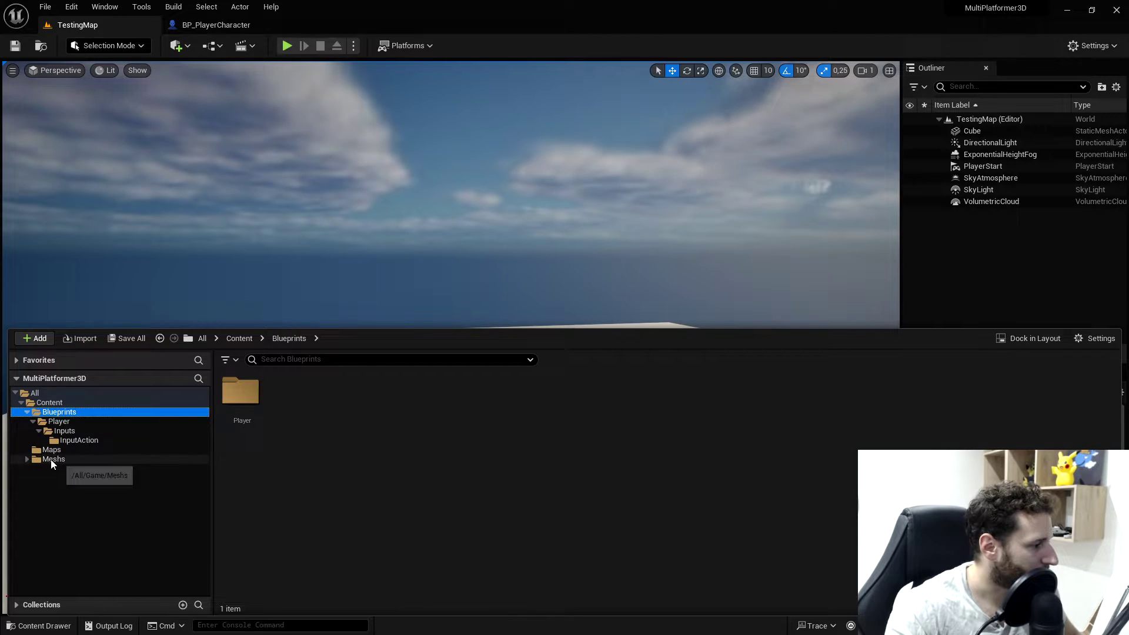
left_click(51, 460)
double_click(240, 392)
left_click(239, 404)
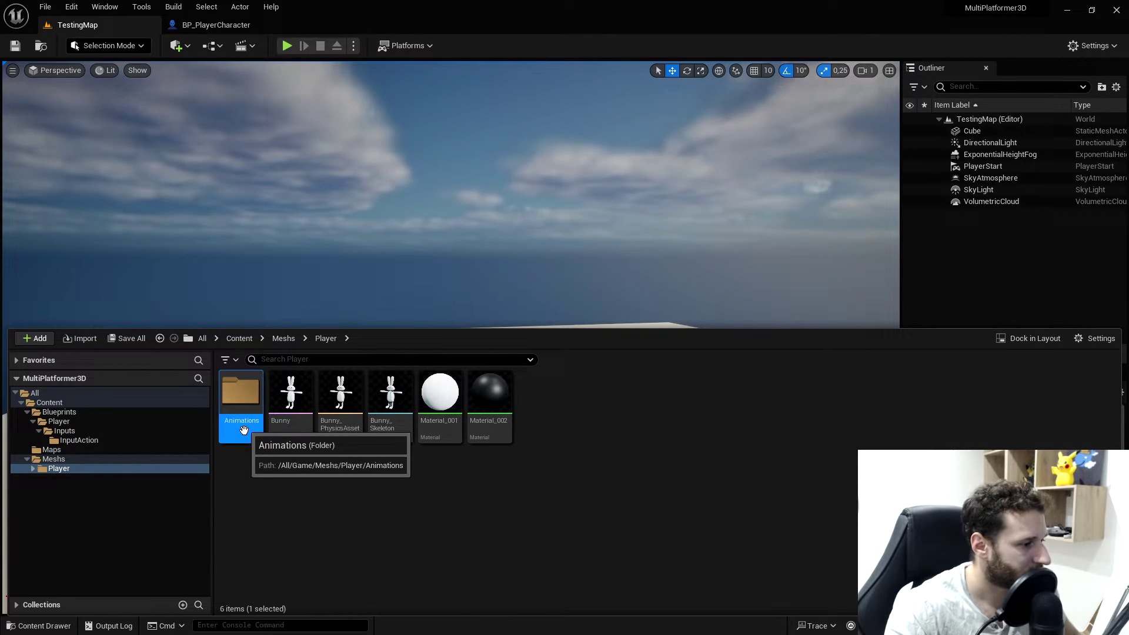
double_click(238, 405)
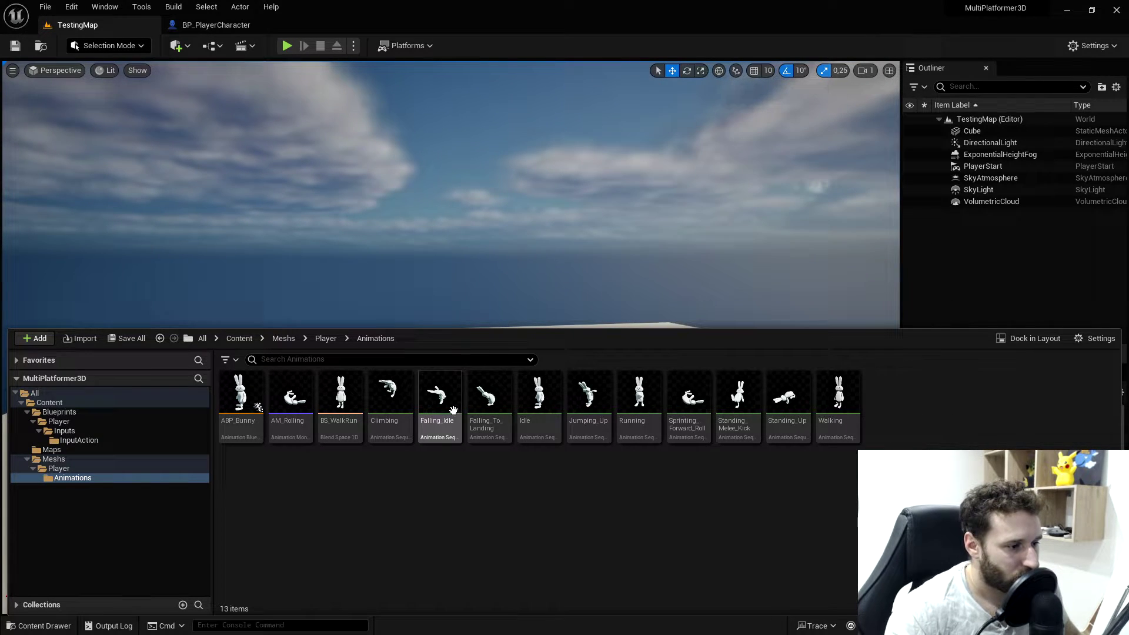
double_click(596, 416)
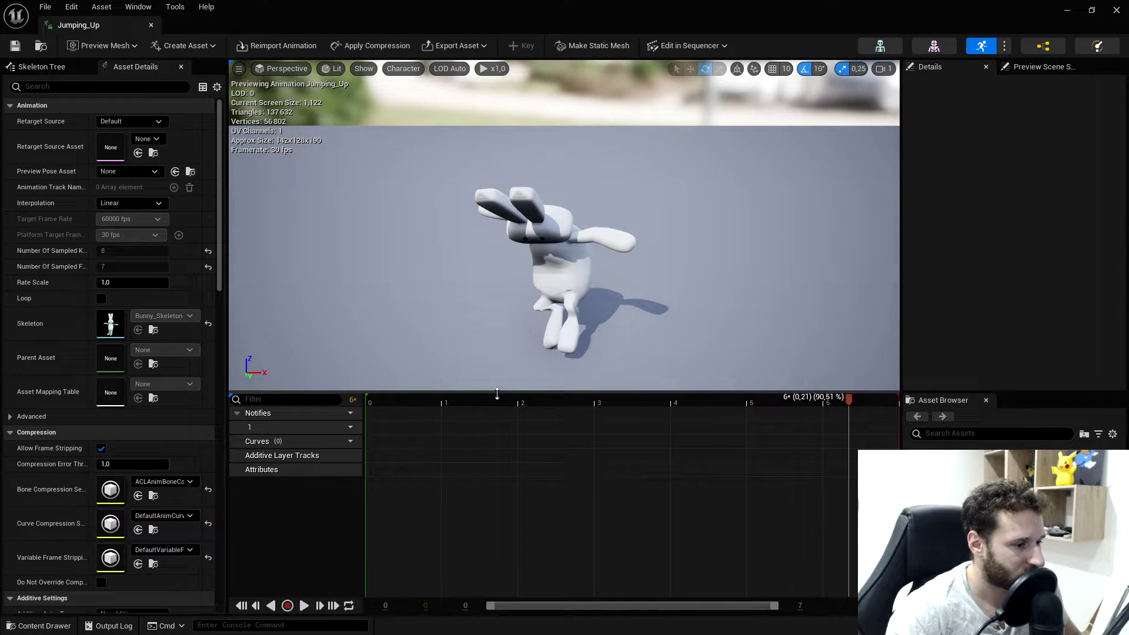
left_click_drag(464, 405, 341, 416)
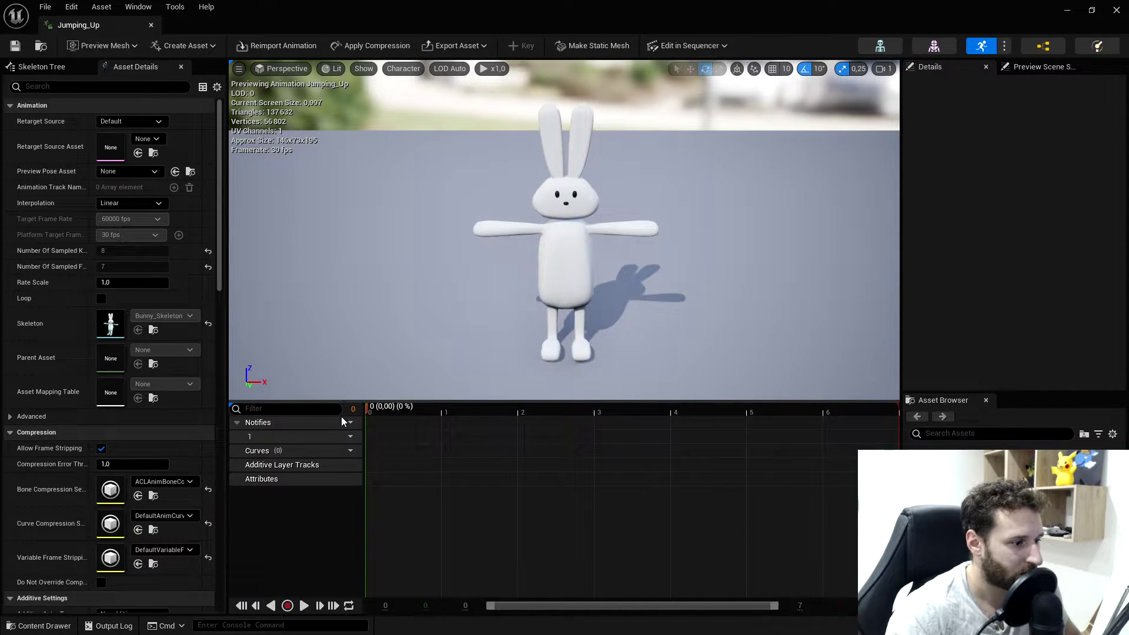
- Set Jumping_Up's Animation Length to Set Range with a Frame Import Range of 1 to 7, and reimport the animation
scroll(129, 457, "down", 8)
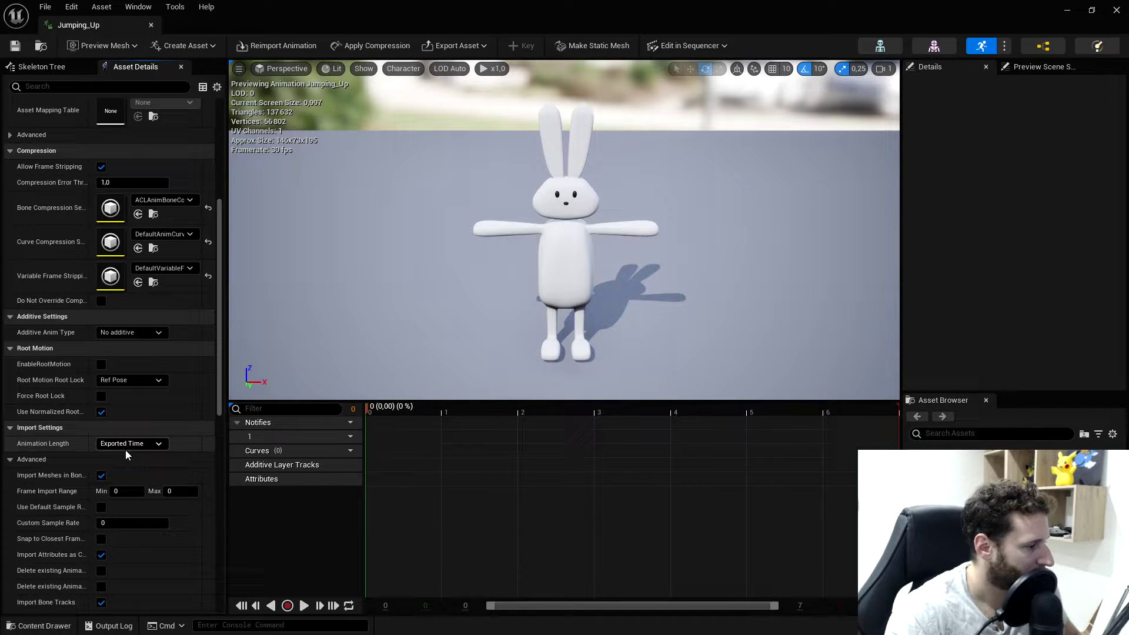
left_click(128, 444)
left_click(123, 477)
left_click(126, 492)
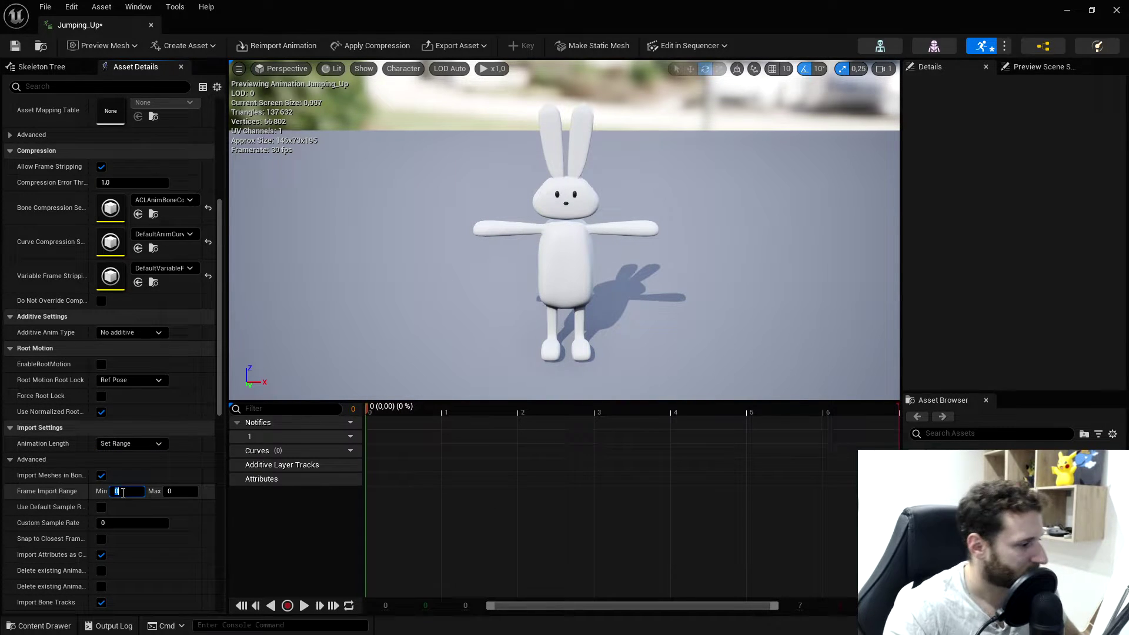
left_click(183, 492)
type("7")
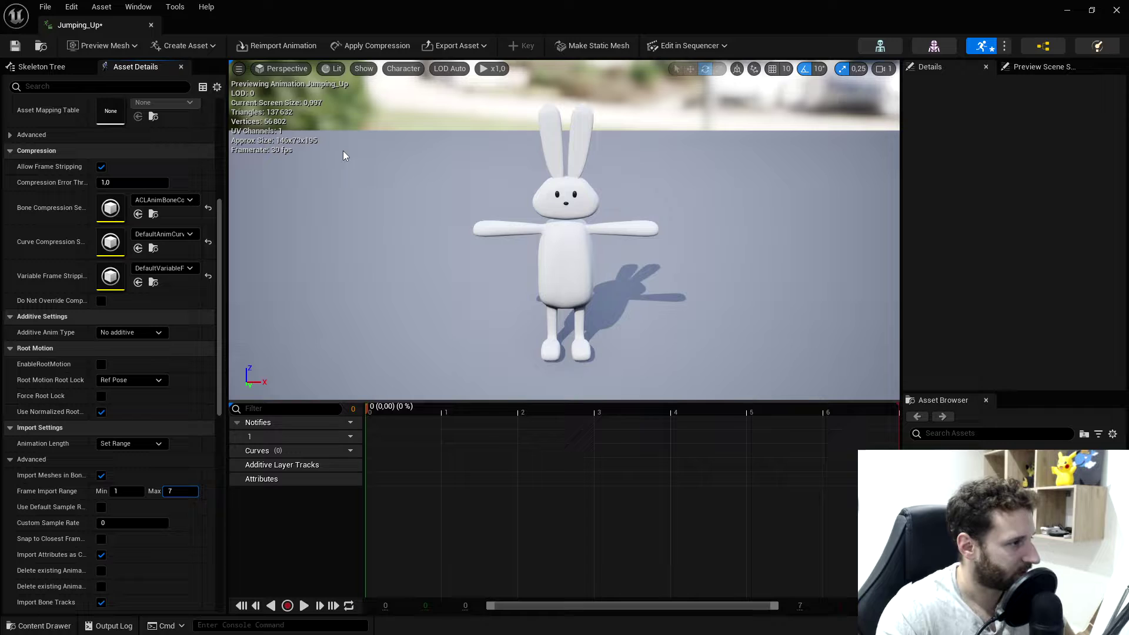
left_click(281, 45)
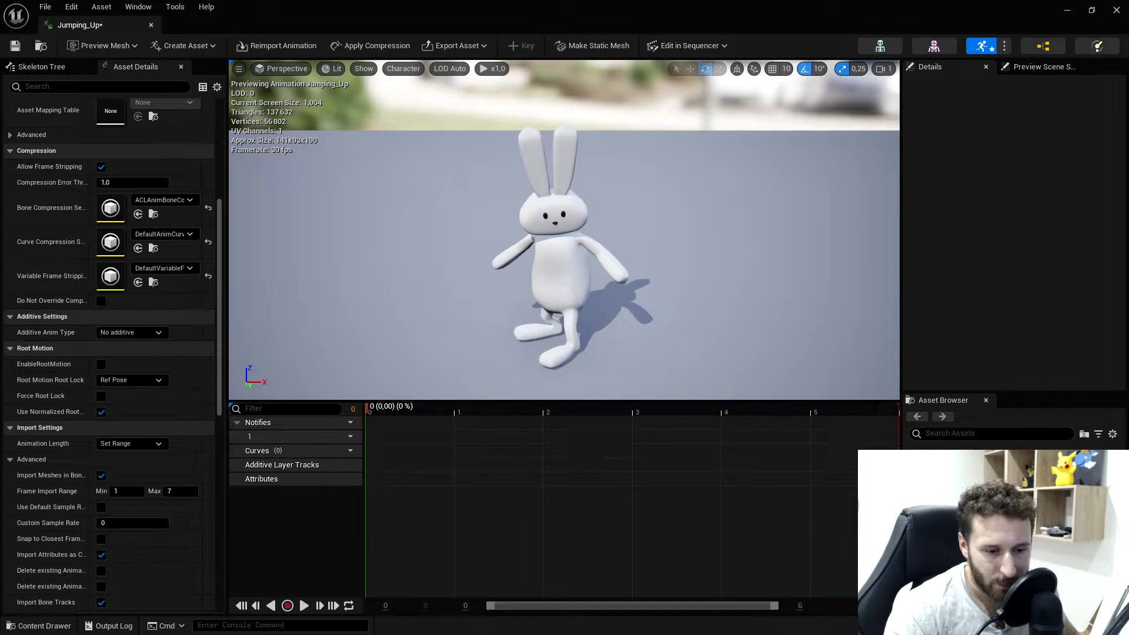
- Open the Falling_Idle animation and scrub through its timeline, returning to the first frame
double_click(959, 493)
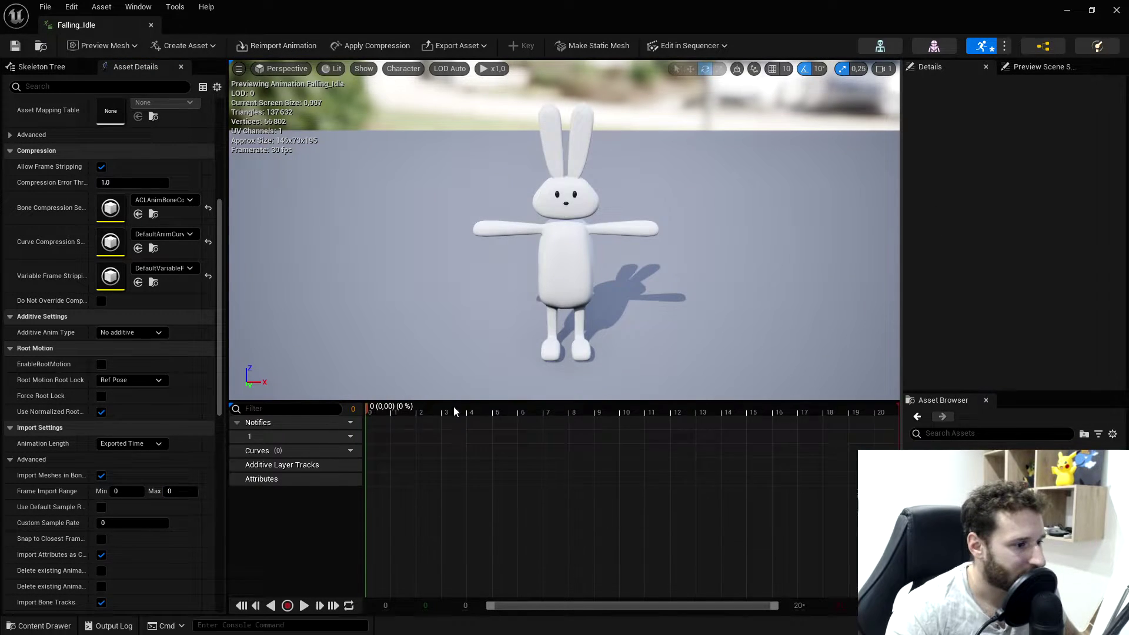
left_click_drag(369, 412, 765, 422)
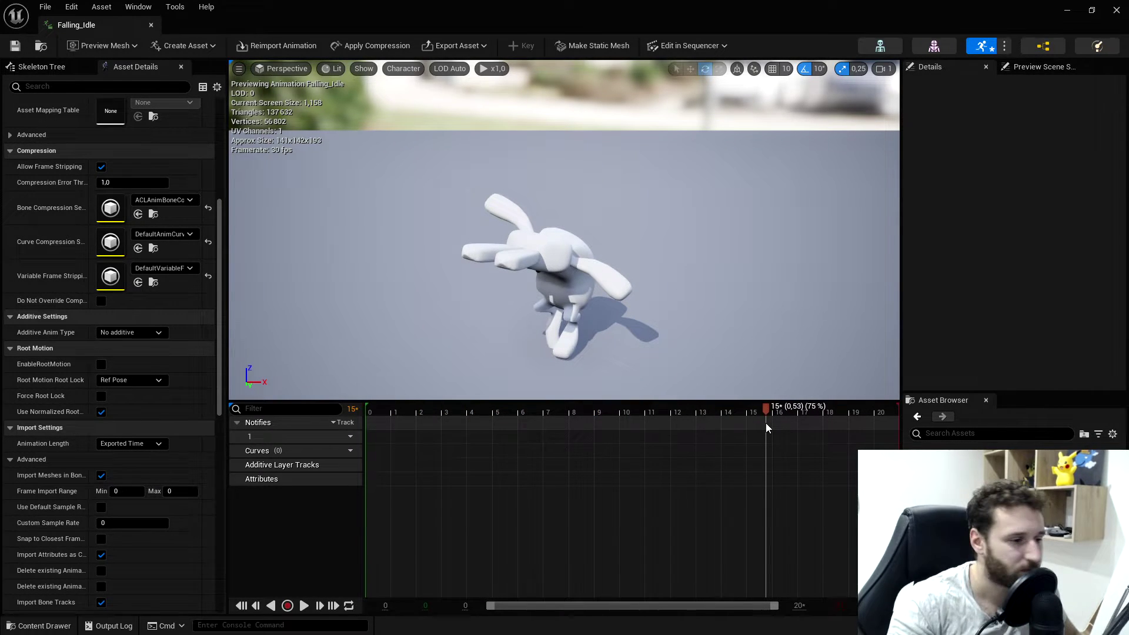
left_click_drag(620, 416, 366, 412)
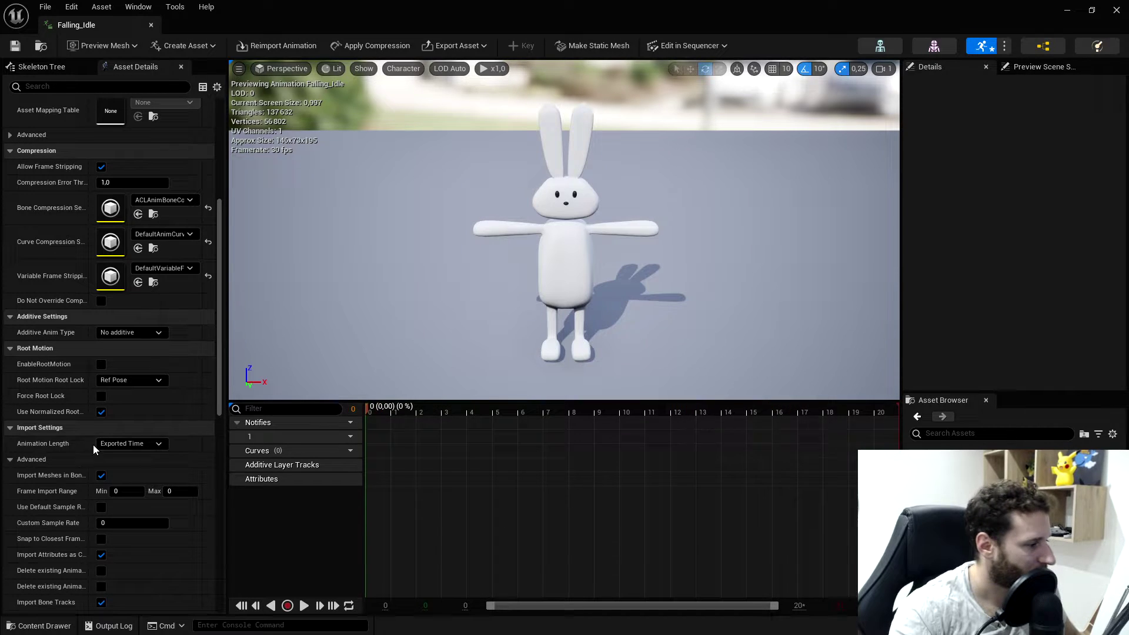
- Set Falling_Idle's Animation Length to Set Range with a Frame Import Range of 1 to 21, and reimport the animation
left_click(95, 459)
left_click(123, 445)
left_click(123, 469)
left_click(130, 443)
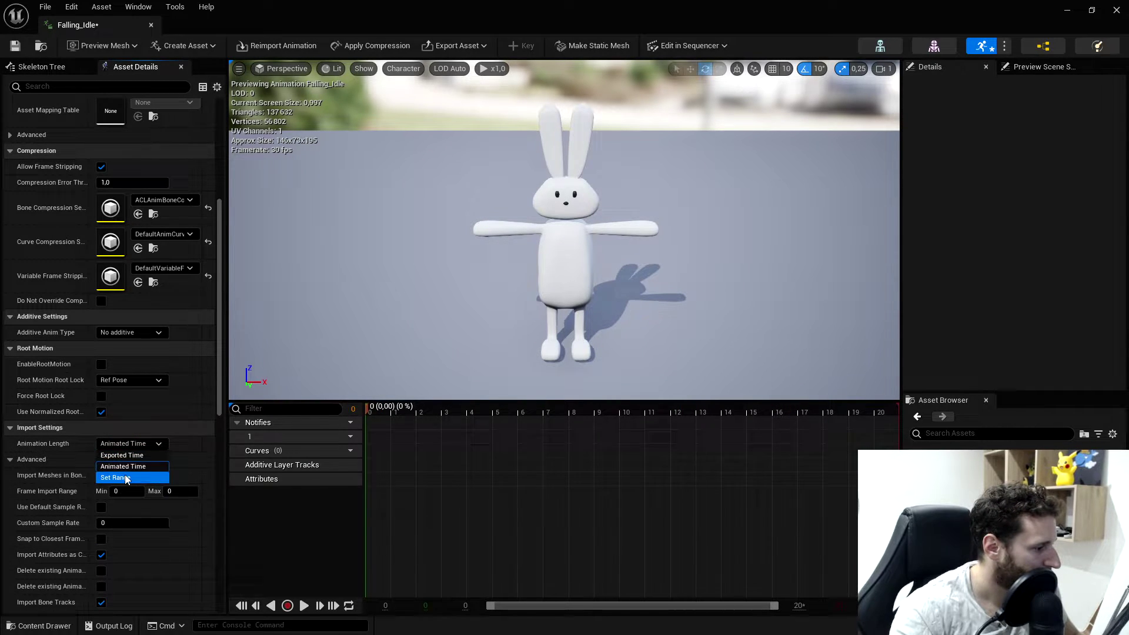
left_click(118, 475)
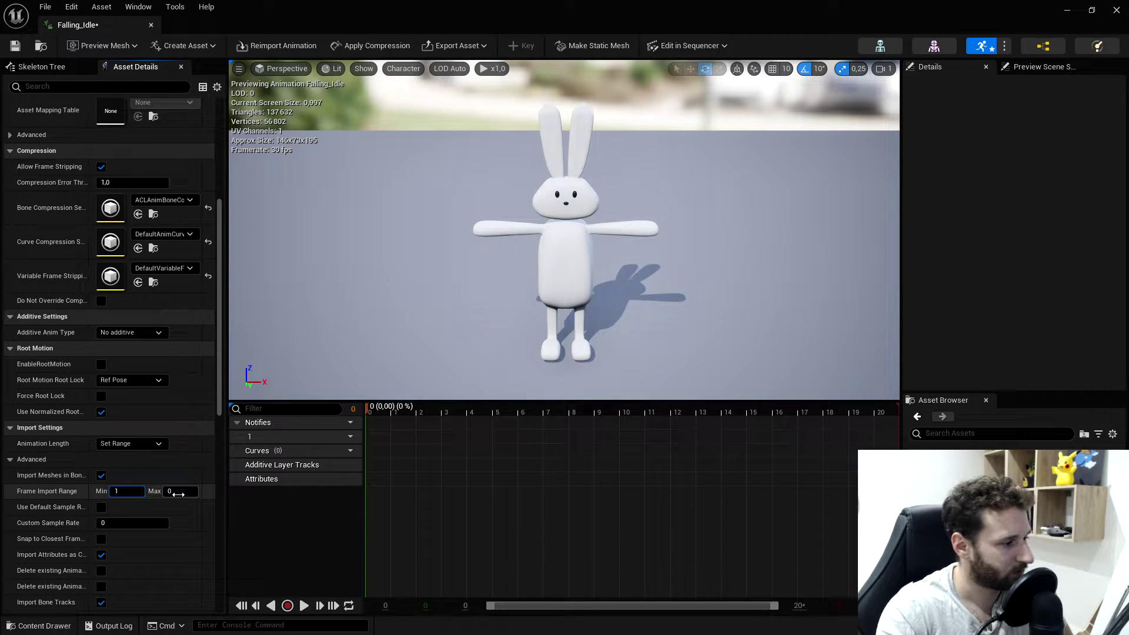
type("21")
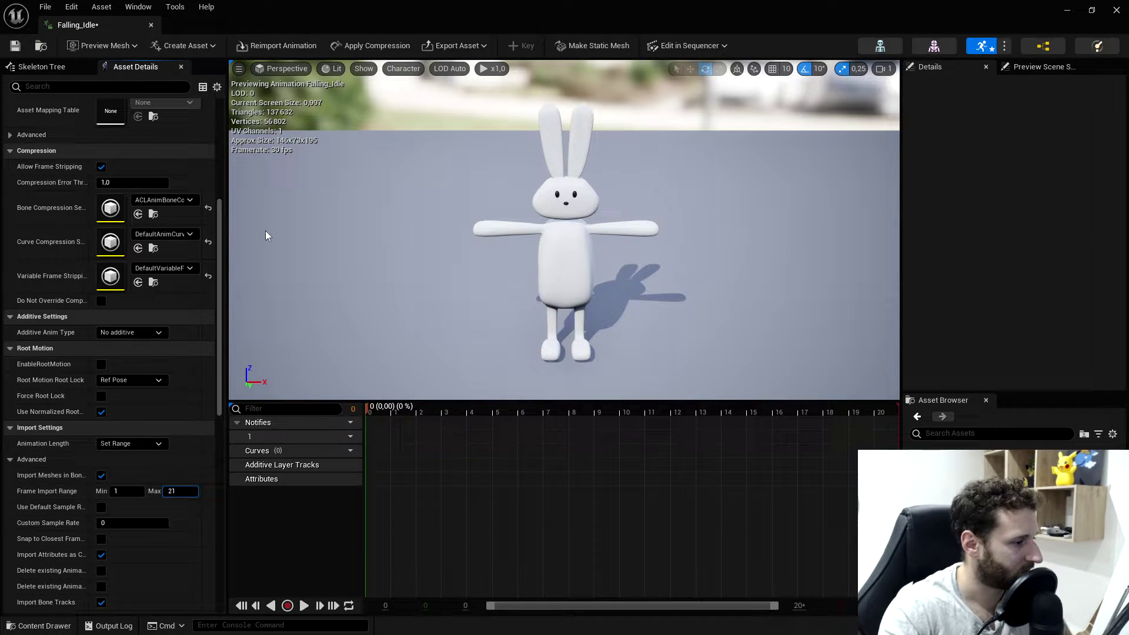
left_click(277, 46)
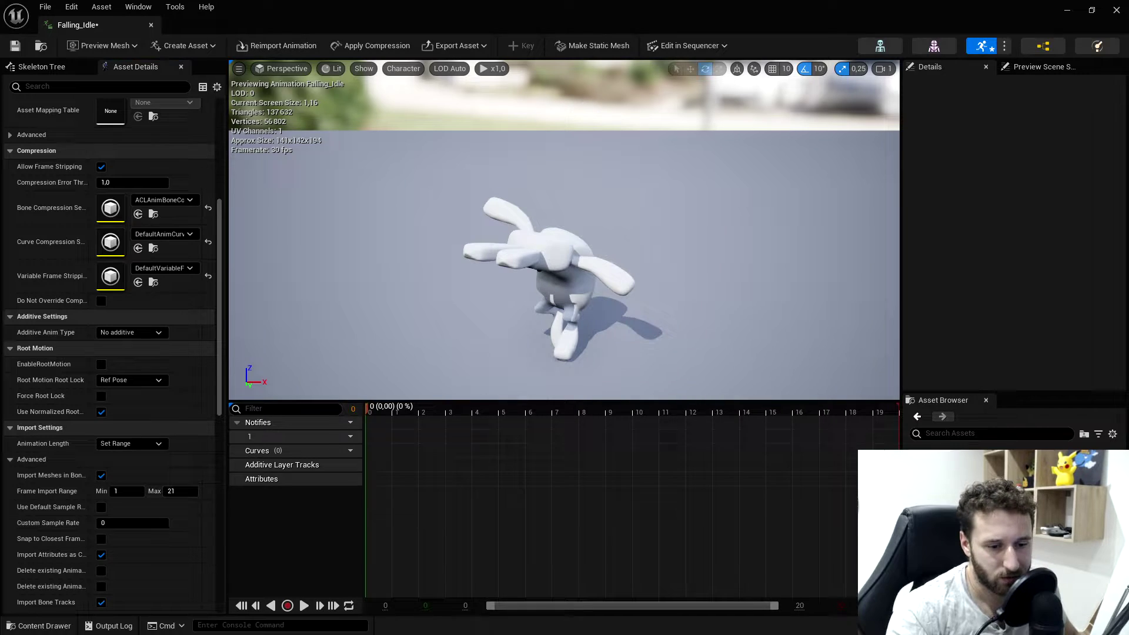
- Reimport the Falling_To_Landing animation with Animation Length Set Range and Frame Import Range 1 to 32, and save and close it
double_click(955, 506)
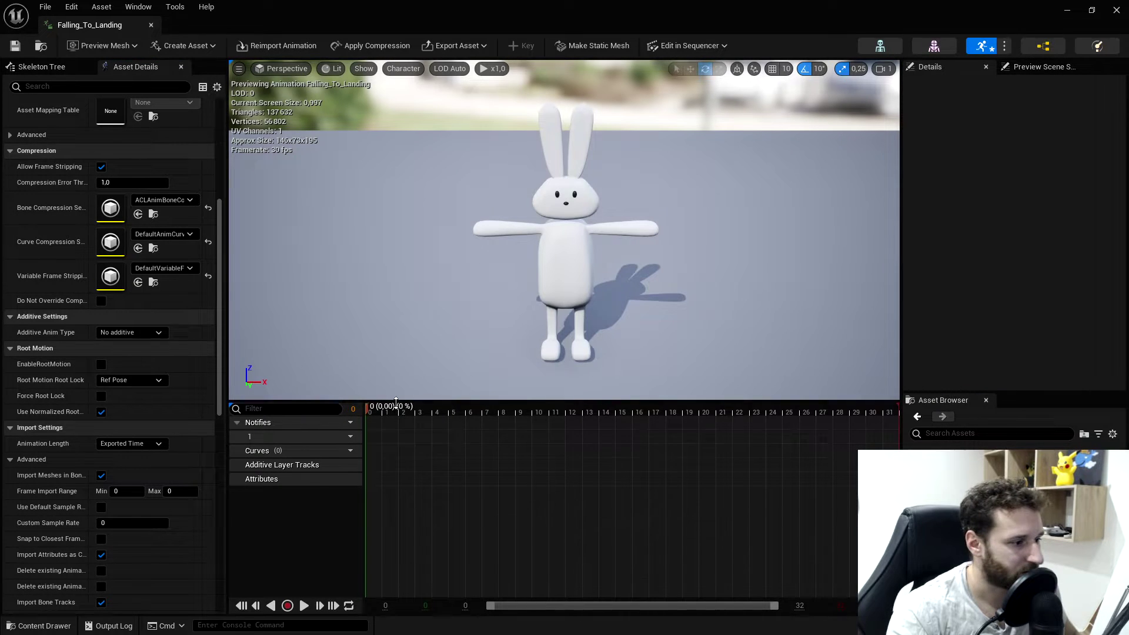
mouse_move(369, 411)
left_mouse_down()
mouse_move(874, 411)
mouse_move(453, 412)
mouse_move(867, 402)
mouse_move(370, 411)
left_mouse_up()
left_click(131, 444)
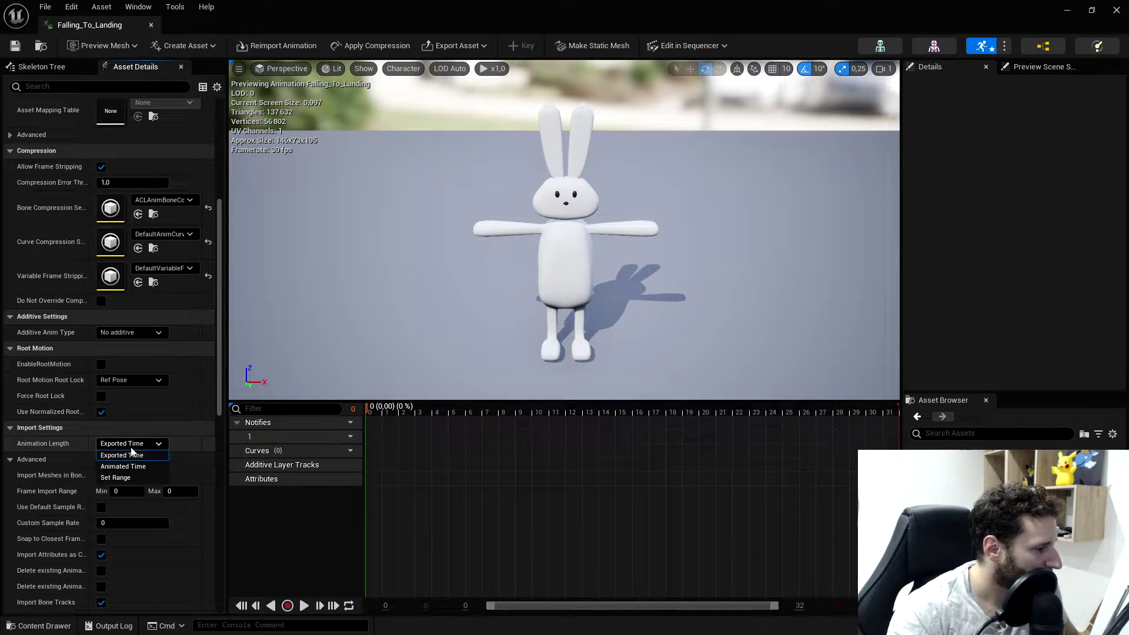
left_click(118, 478)
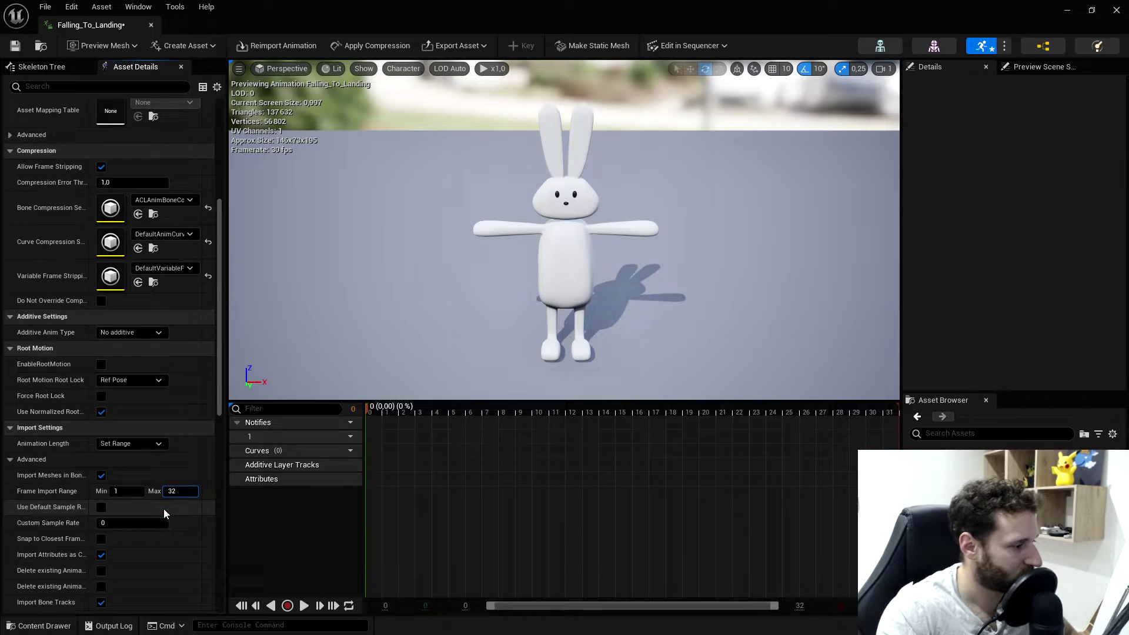
left_click(276, 45)
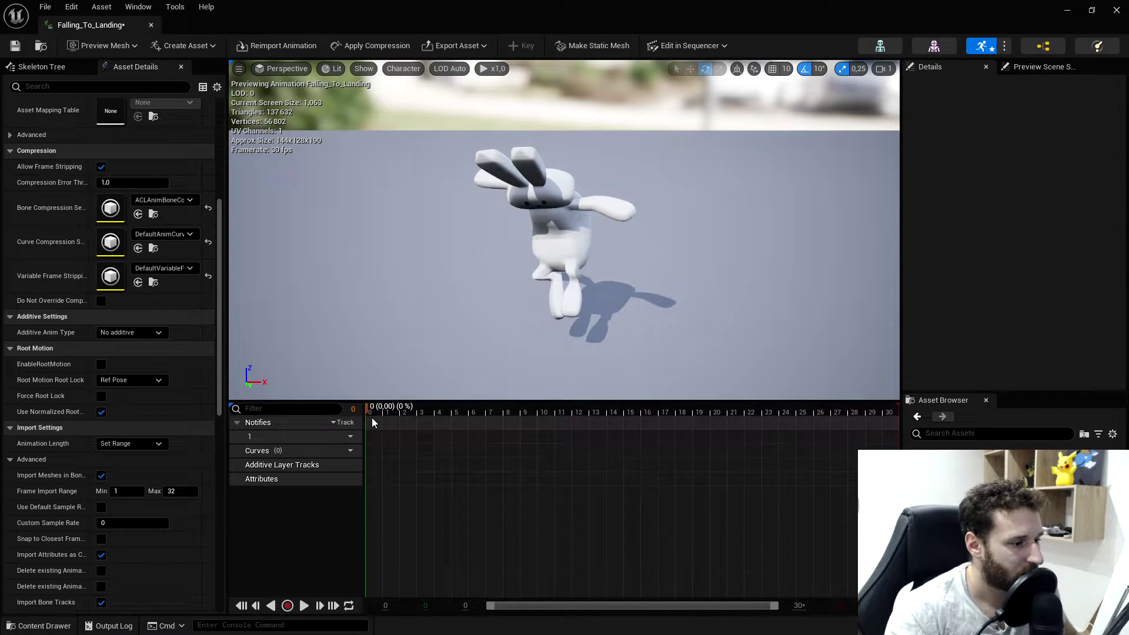
left_click_drag(376, 412, 890, 411)
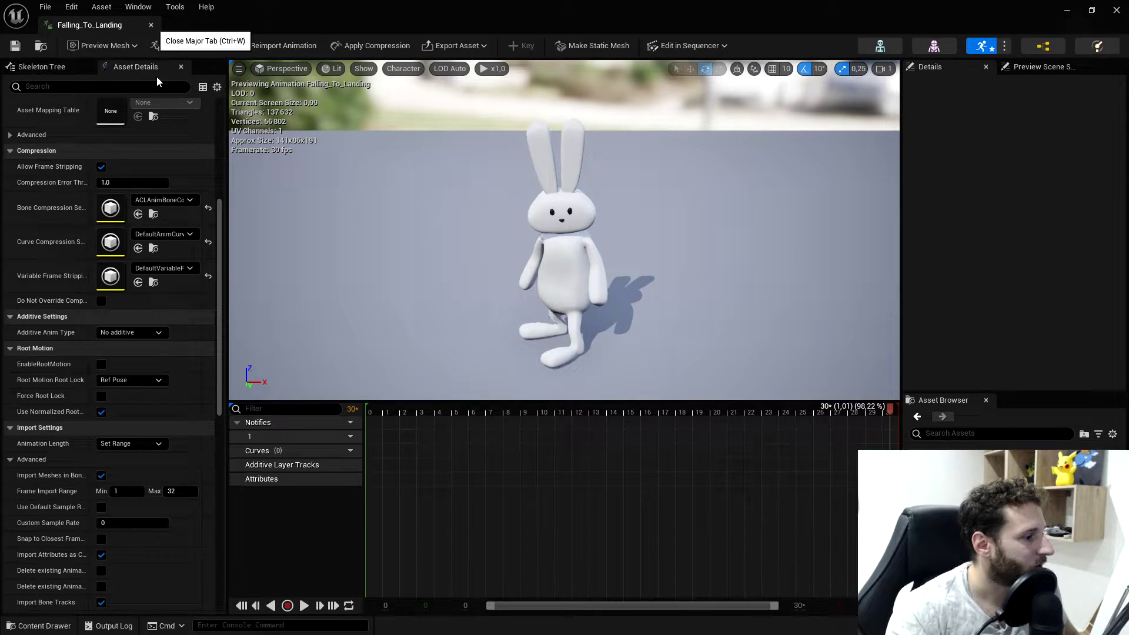
left_click(151, 25)
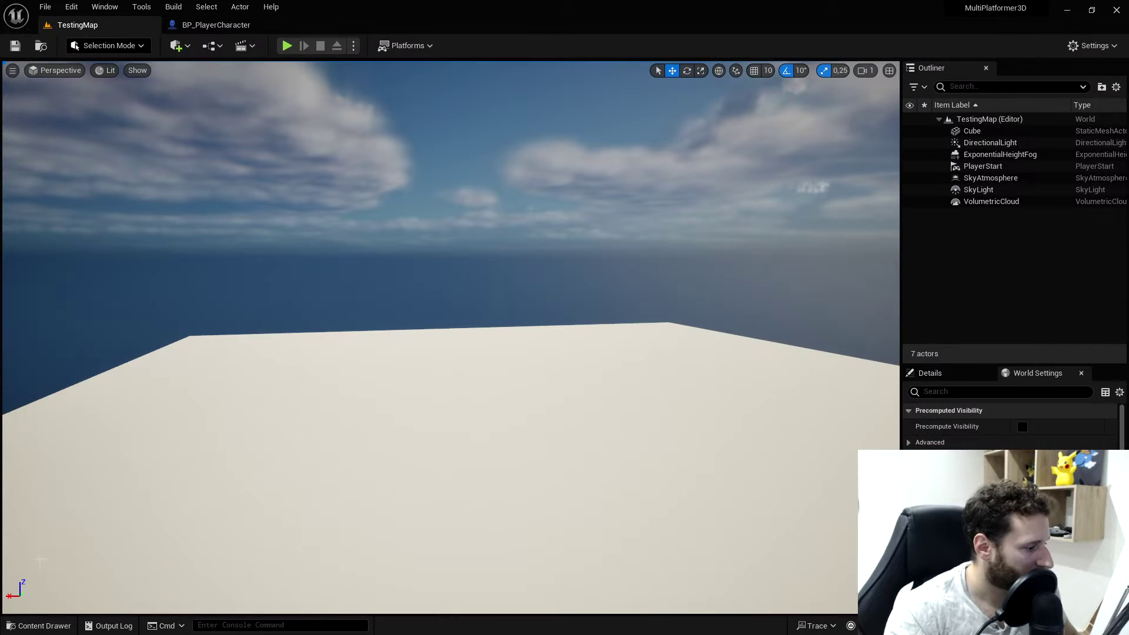
- Open the ABP_Bunny animation blueprint and show its Event Graph
left_click(45, 627)
double_click(236, 393)
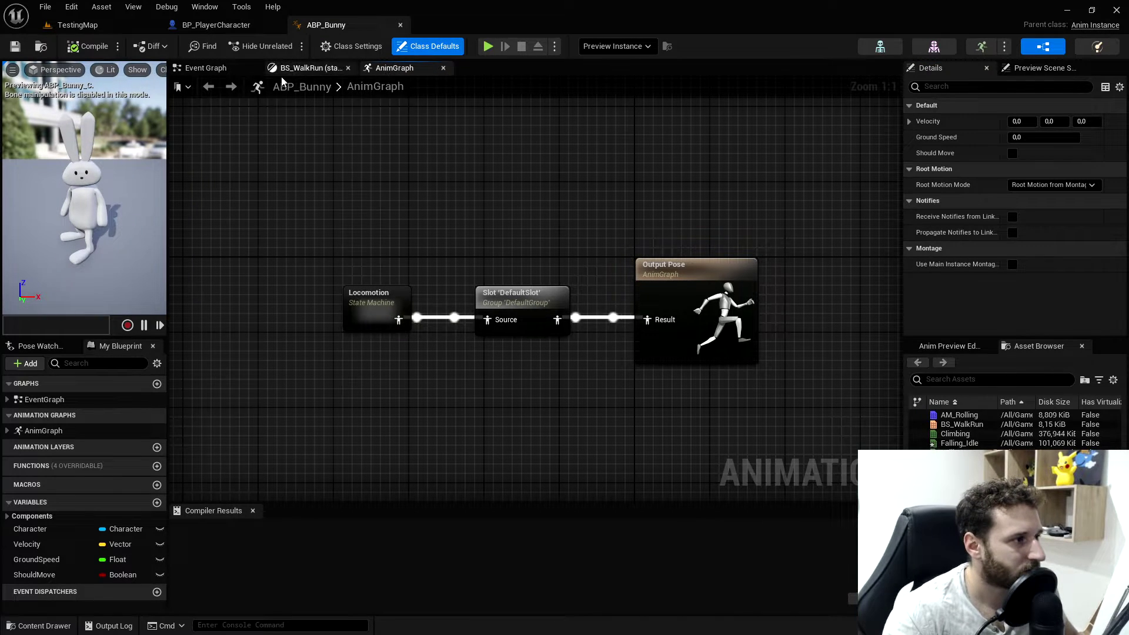
left_click(219, 68)
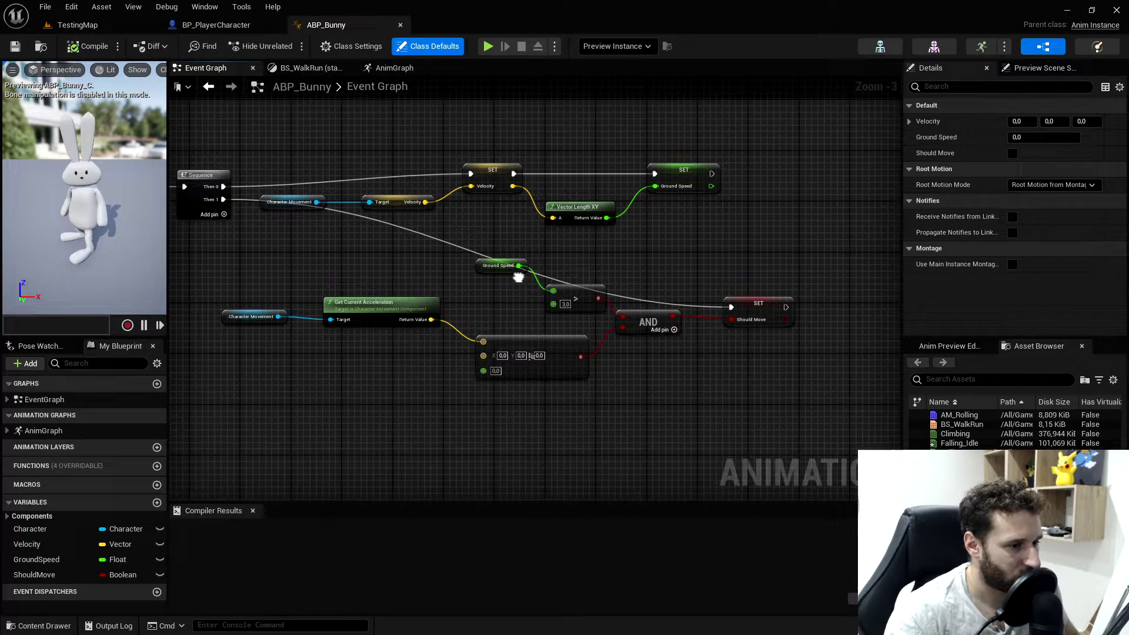
- Add a Then 2 output pin to the Sequence node in the Event Graph
right_click_drag(518, 278, 552, 224)
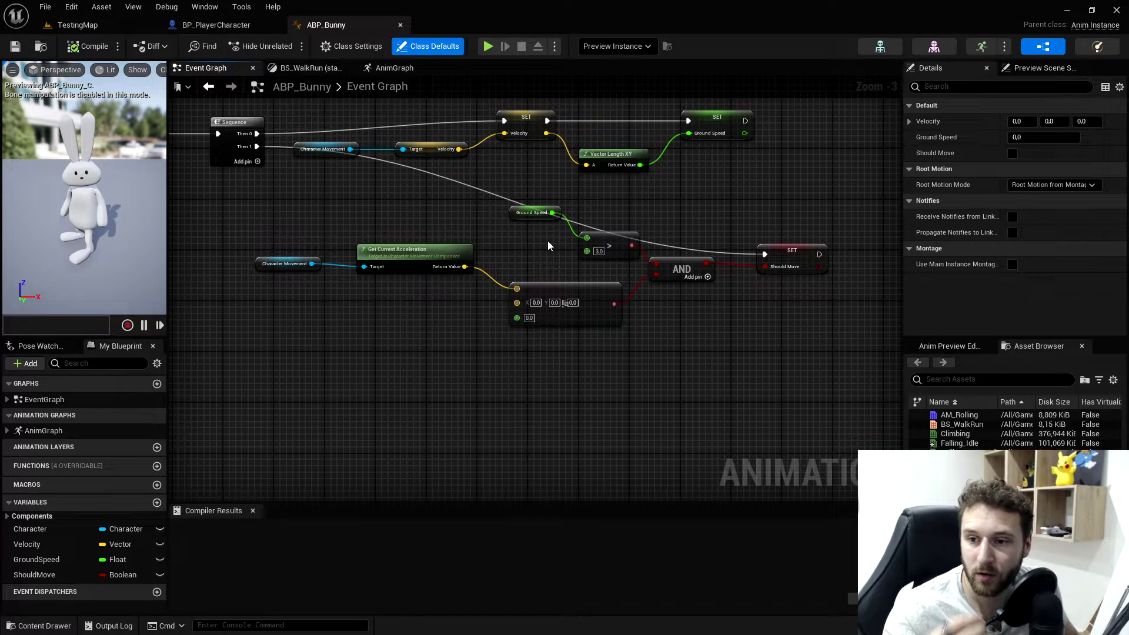
scroll(270, 347, "down", 1)
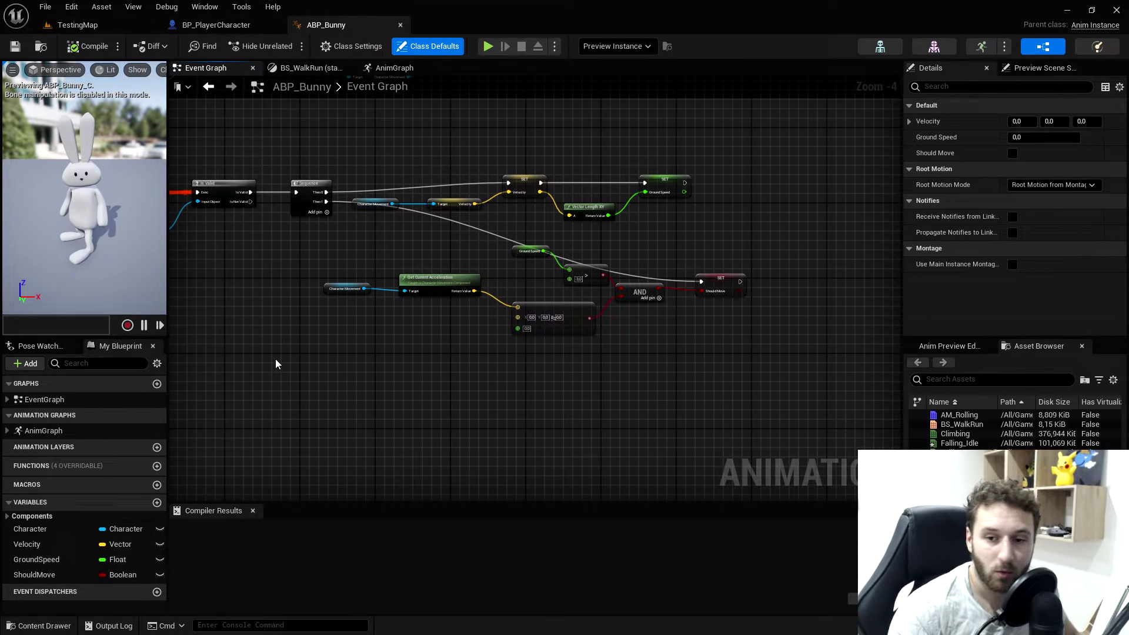
right_click_drag(267, 277, 293, 250)
scroll(355, 226, "up", 2)
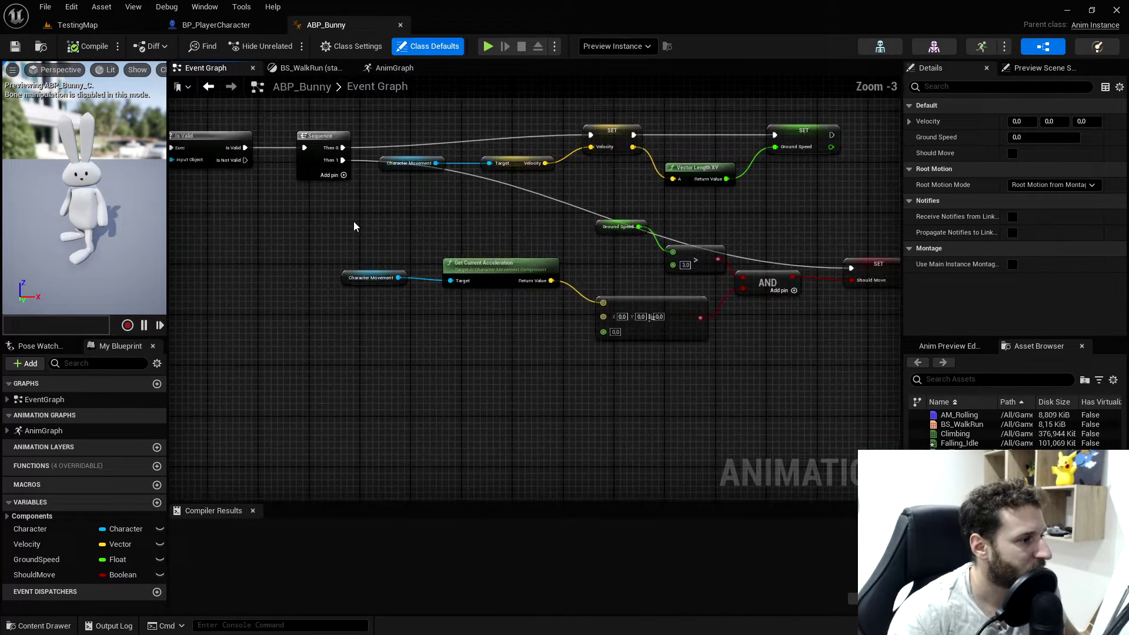
right_click_drag(355, 226, 267, 213)
left_click(284, 201)
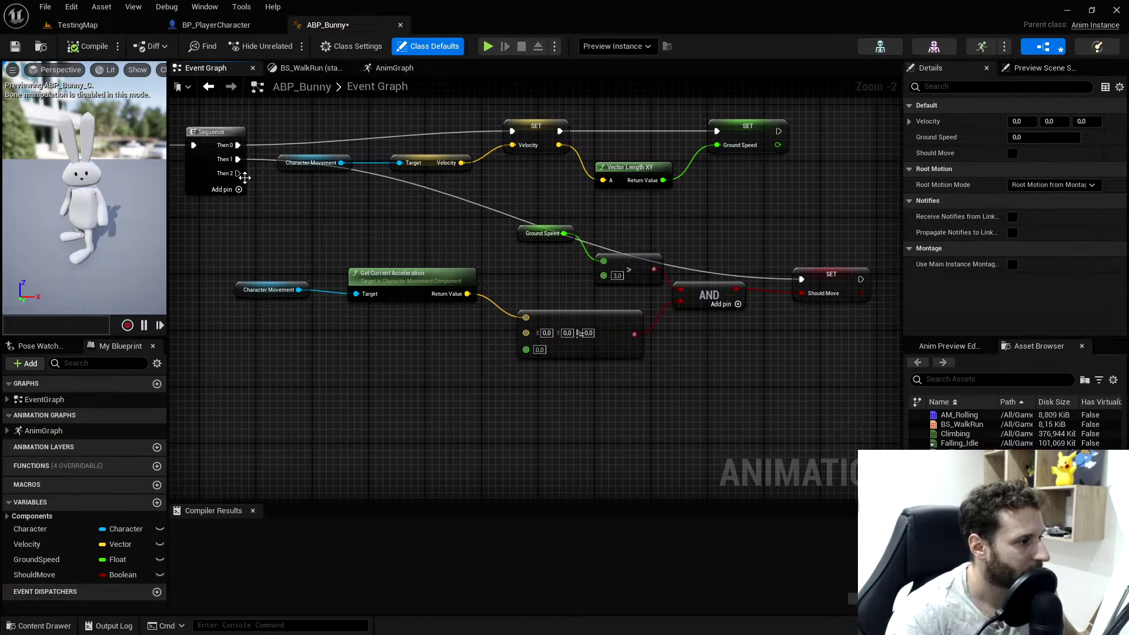
left_click_drag(237, 173, 342, 368)
- Duplicate the Character Movement variable node into the empty area below the Get Current Acceleration logic
right_click_drag(213, 361, 201, 315)
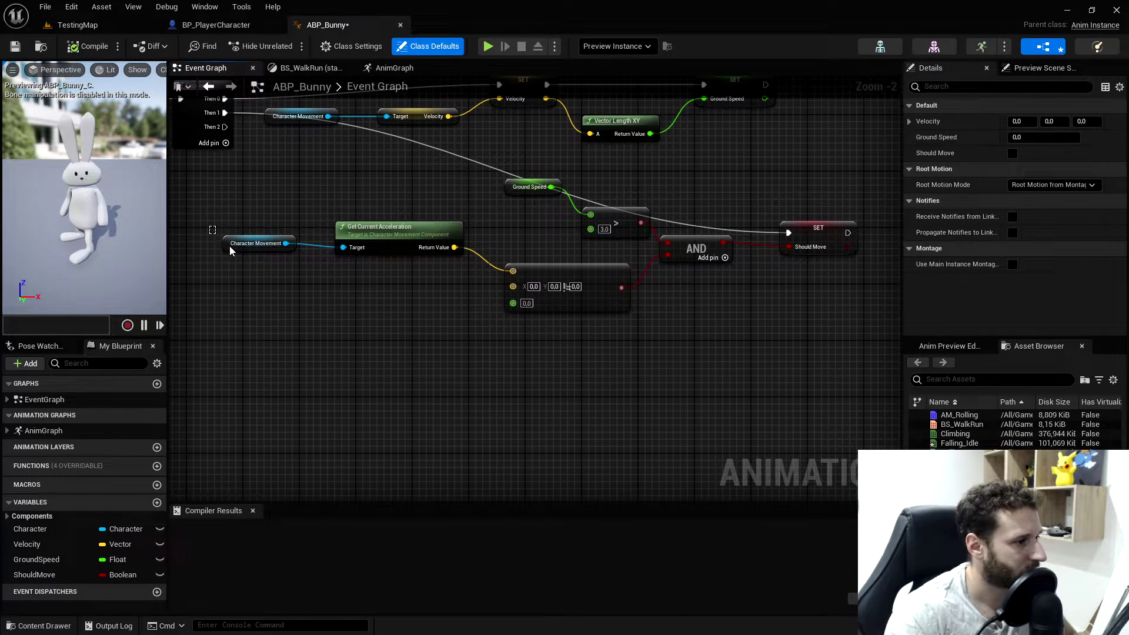
left_click(259, 245)
left_click(233, 397)
key("ctrl+v")
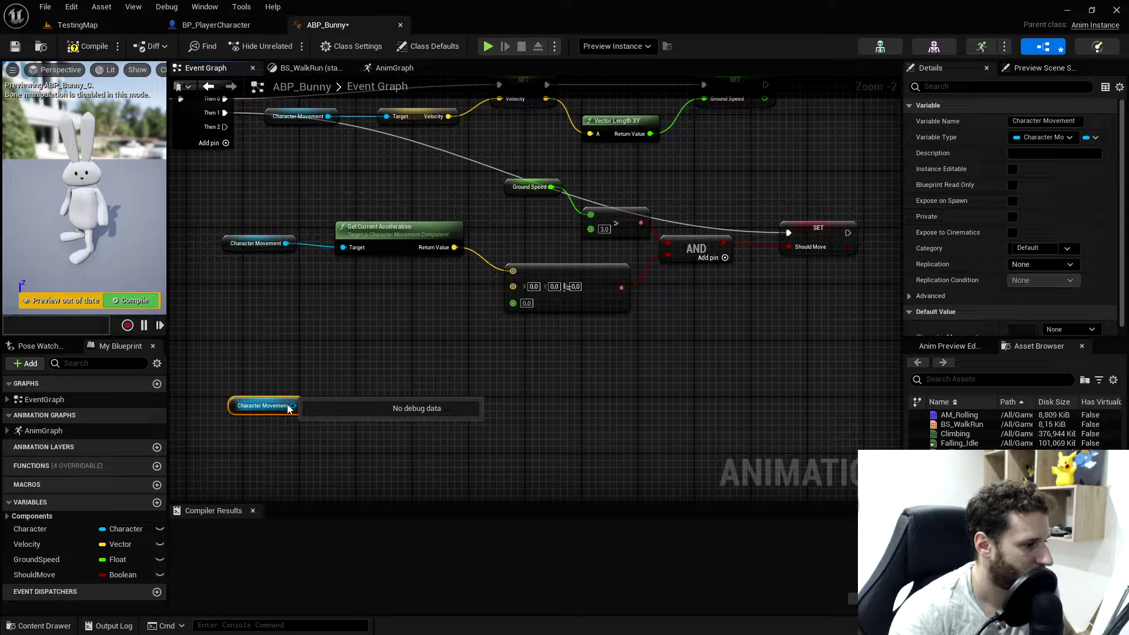
- Add an Is Falling function node connected to the copied Character Movement node
left_click_drag(300, 405, 339, 383)
type("c")
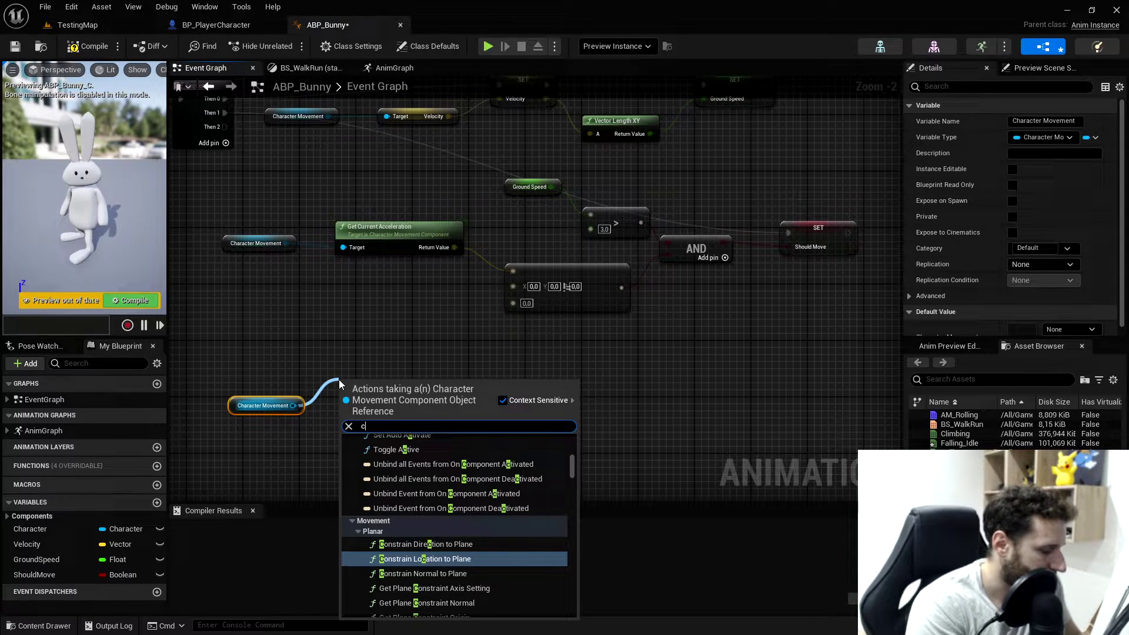
key("BackSpace")
type("get is fq")
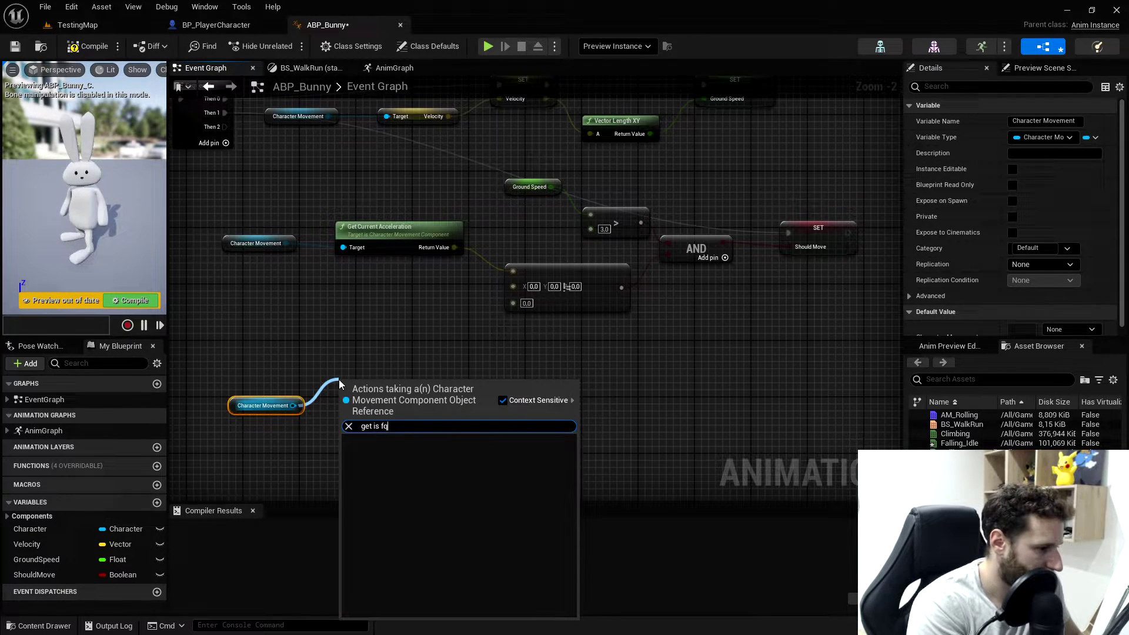
key("BackSpace")
key("BackSpace")
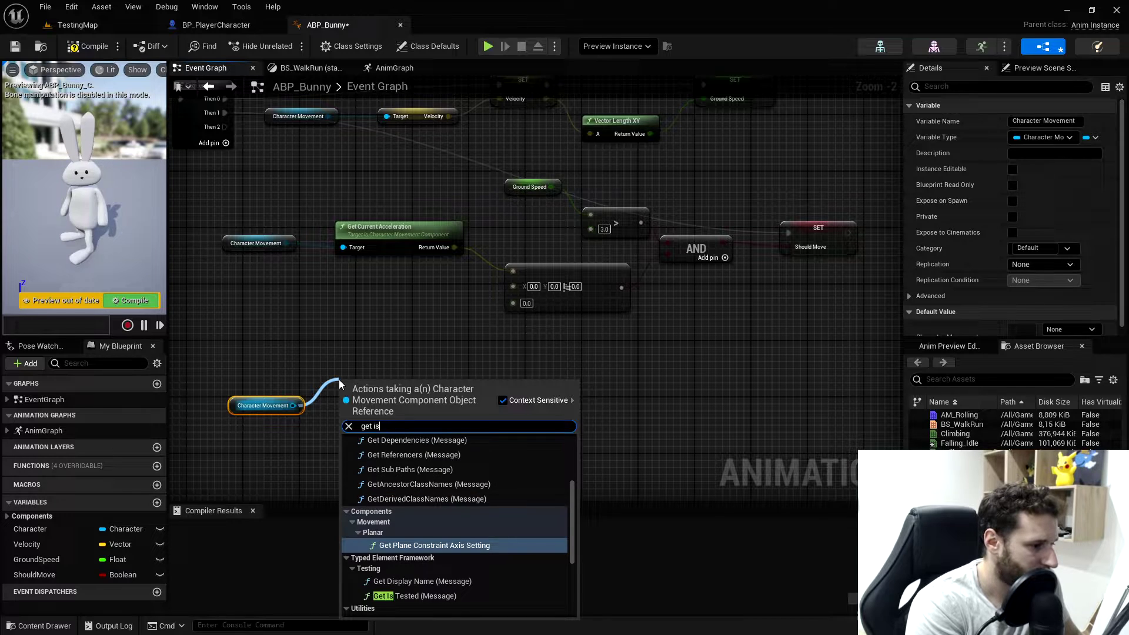
key("BackSpace")
key("BackSpace")
key("BackSpace")
key("BackSpace")
key("BackSpace")
key("BackSpace")
type("i")
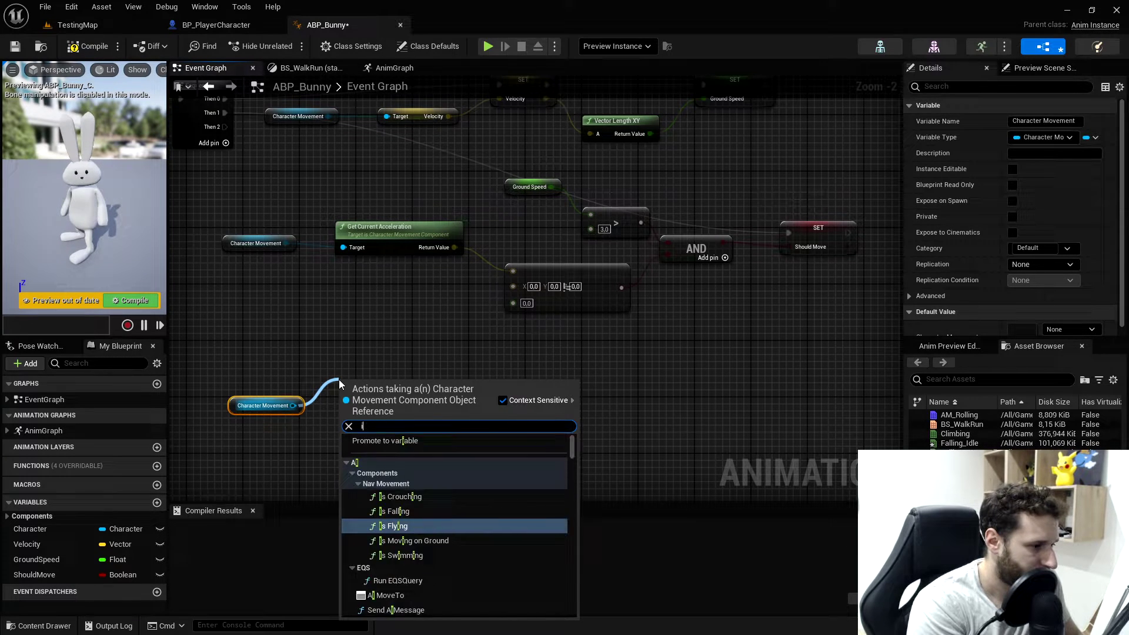
type("s f")
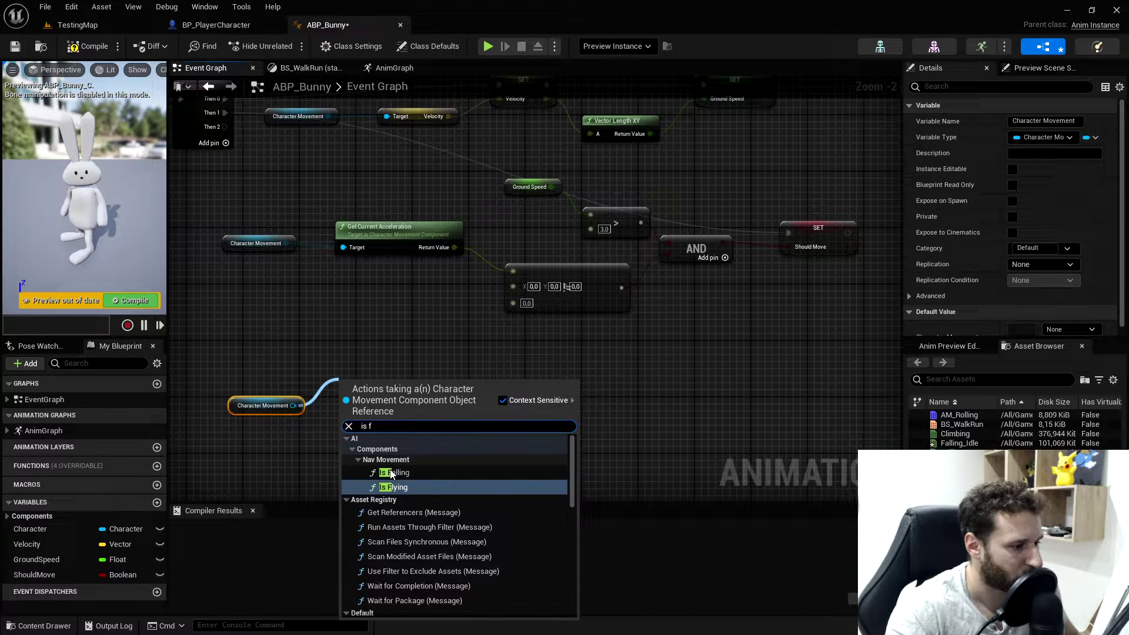
left_click(415, 472)
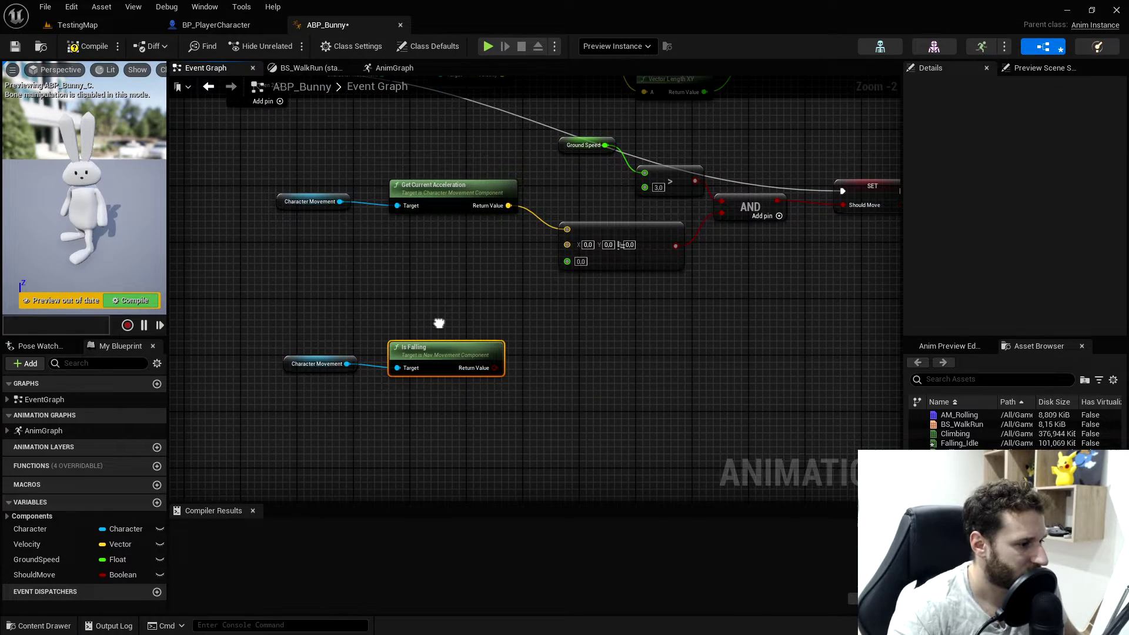
- Promote the Is Falling node's Return Value to a new Boolean variable named isFalling
right_click_drag(386, 383, 441, 342)
left_click_drag(500, 367, 608, 374)
left_click(604, 377)
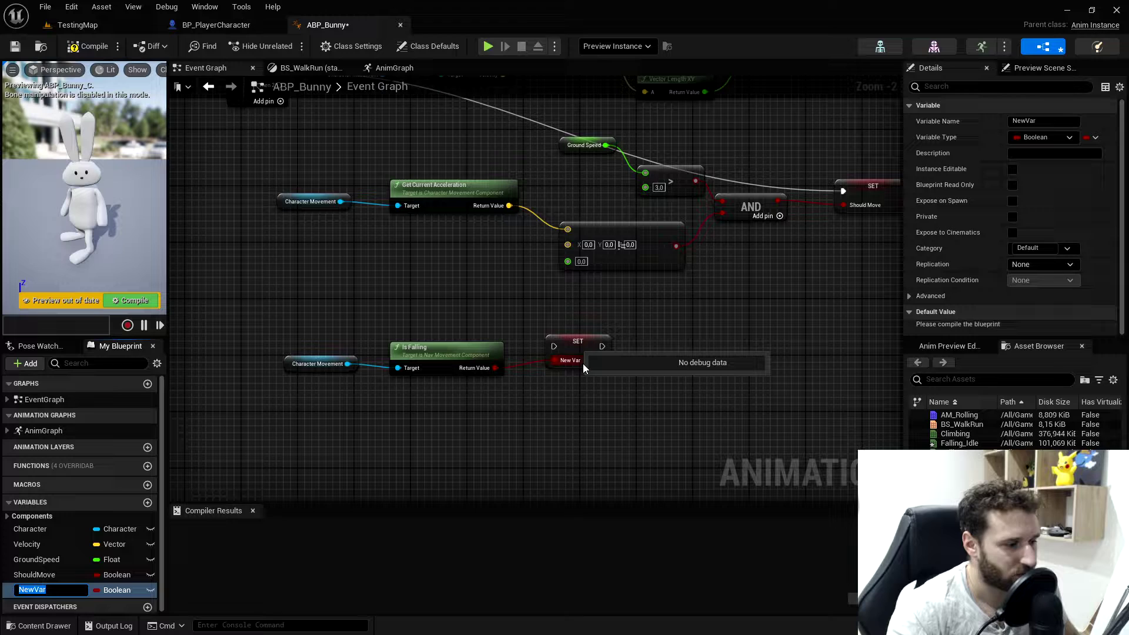
type("isFal")
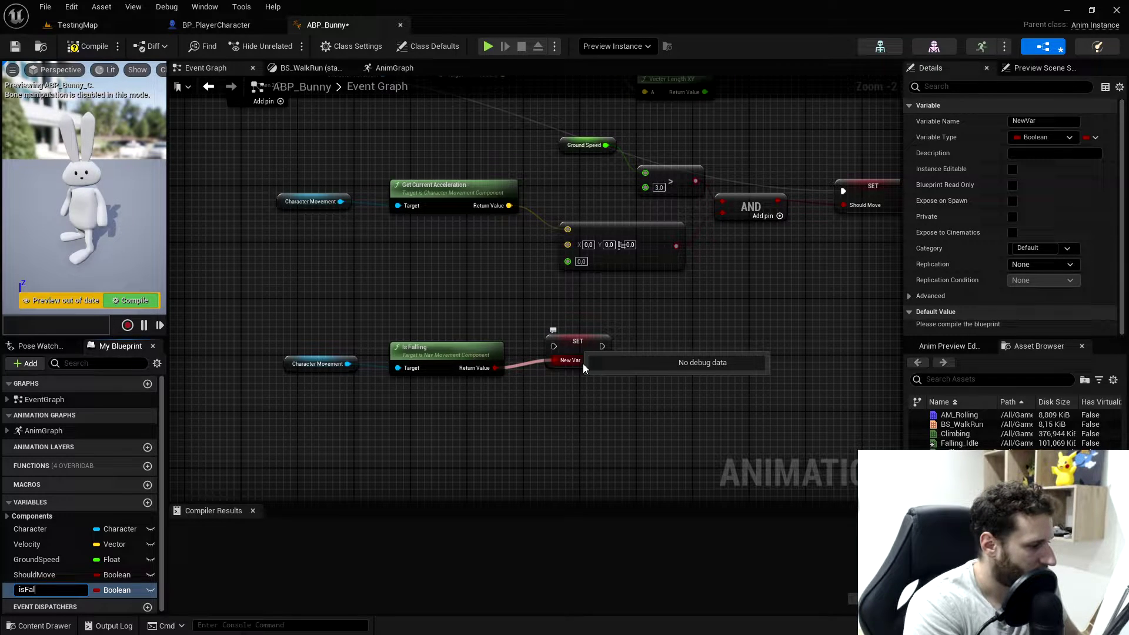
type("ling")
key("Return")
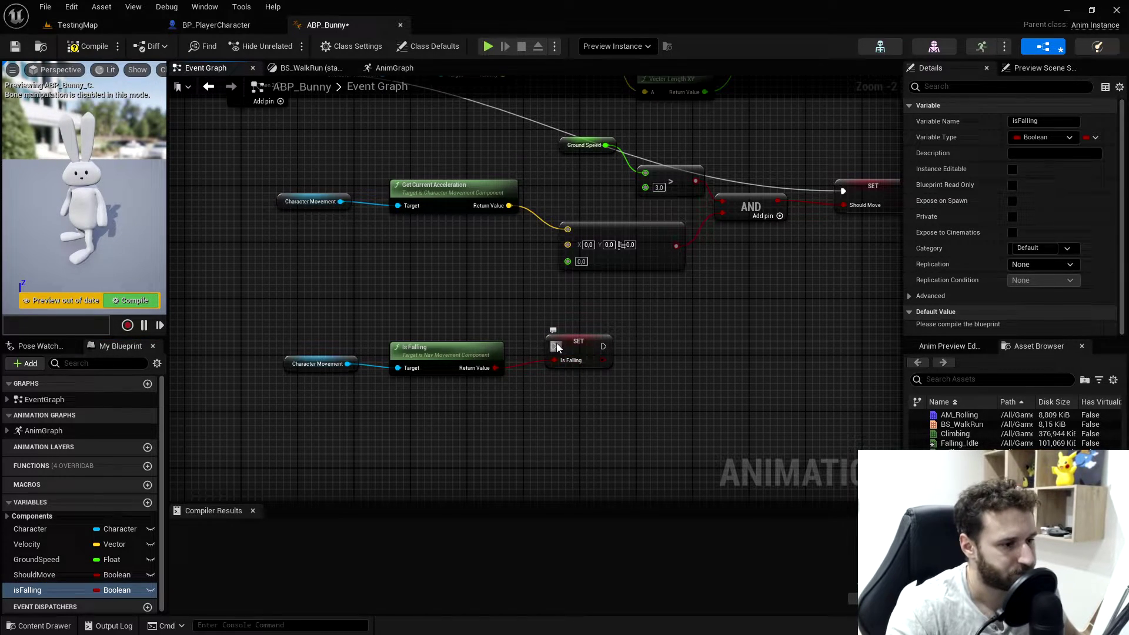
- Connect the Sequence node's Then 2 output to the execution input of the SET Is Falling node
left_click_drag(554, 346, 280, 136)
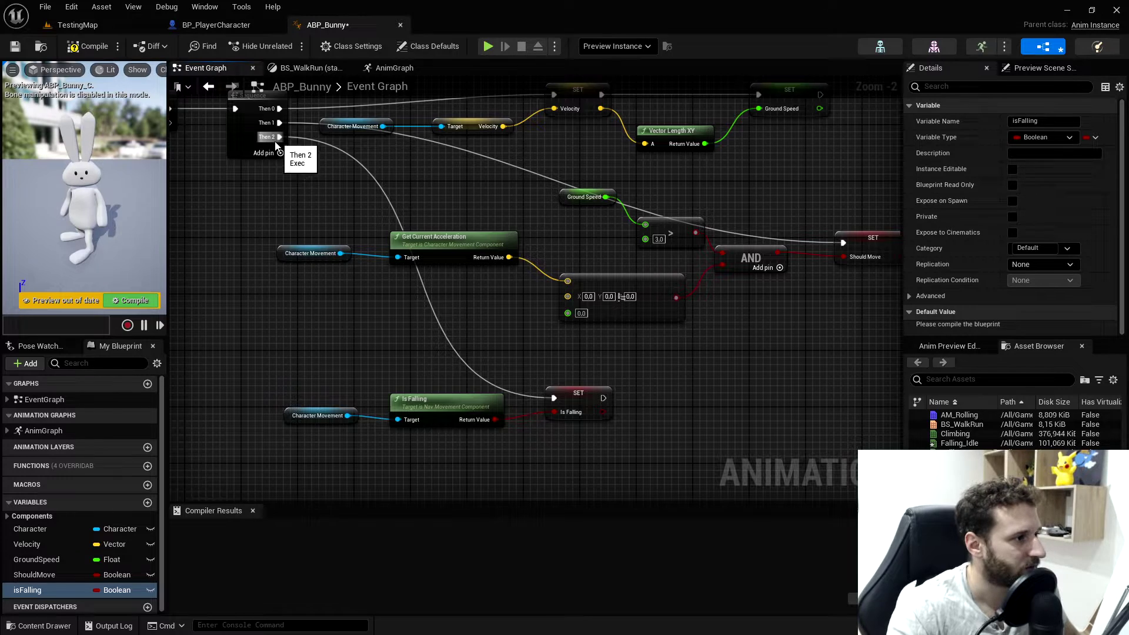
right_click_drag(276, 159, 347, 237)
scroll(347, 237, "up", 2)
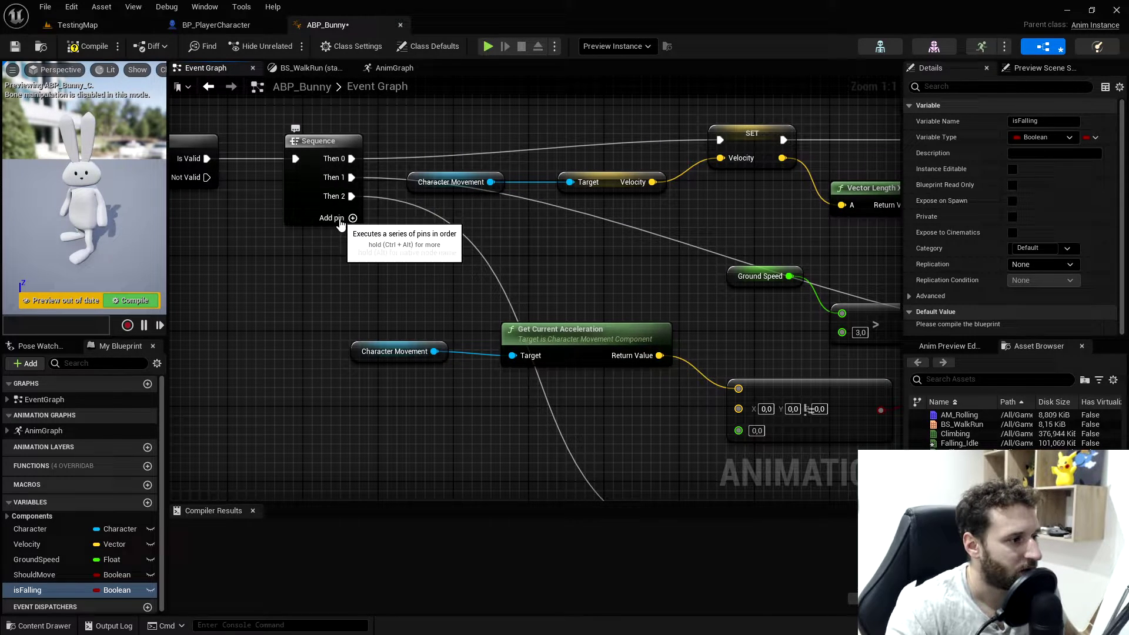
right_click_drag(352, 205, 310, 184)
left_click_drag(309, 175, 683, 369)
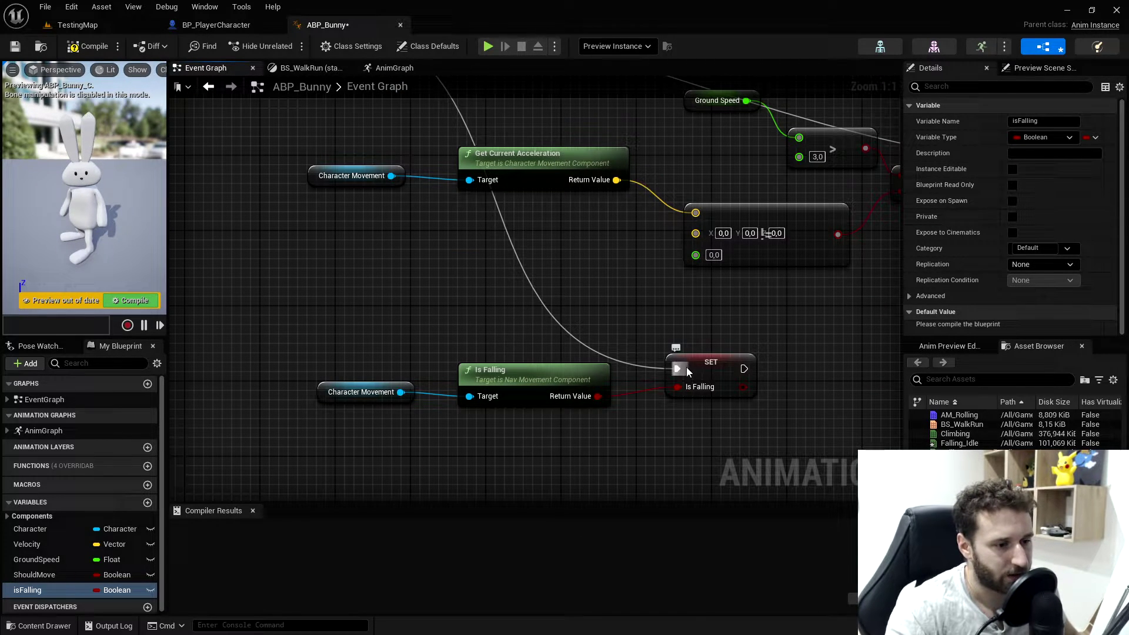
right_click_drag(703, 394, 650, 365)
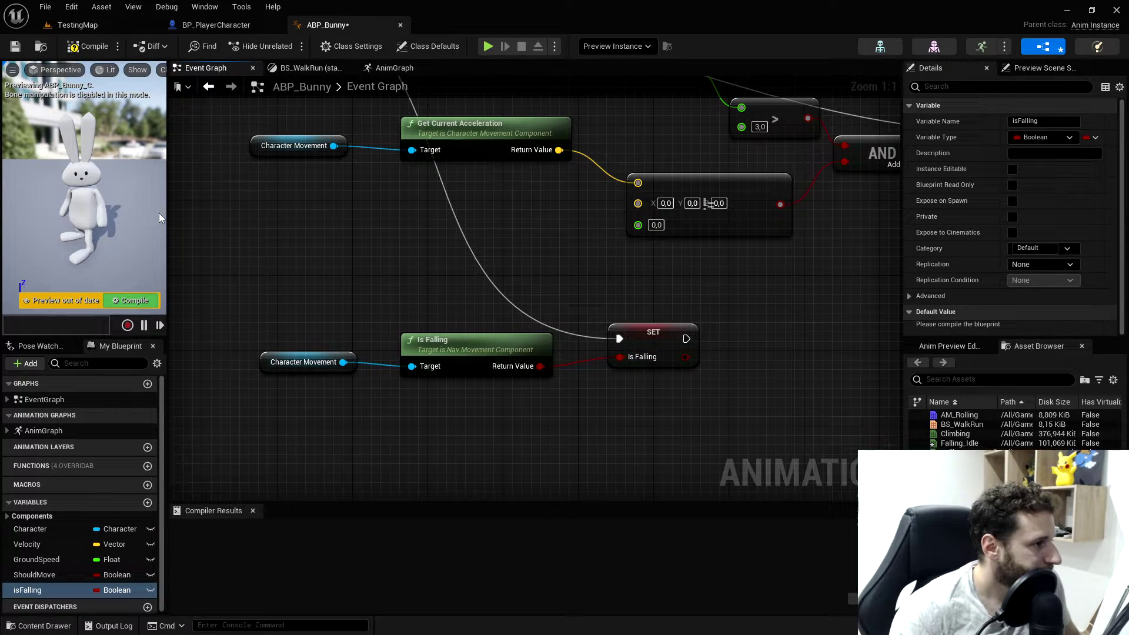
- In the AnimGraph, disconnect the Locomotion state machine from the DefaultSlot node and move it above
left_click(383, 71)
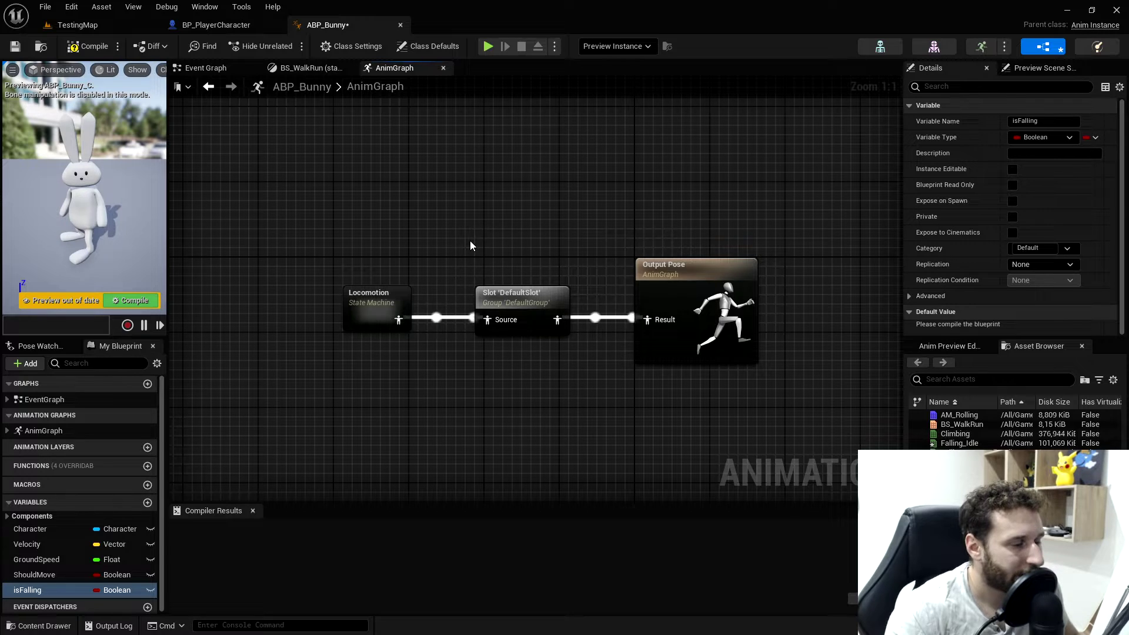
right_click_drag(470, 245, 489, 252)
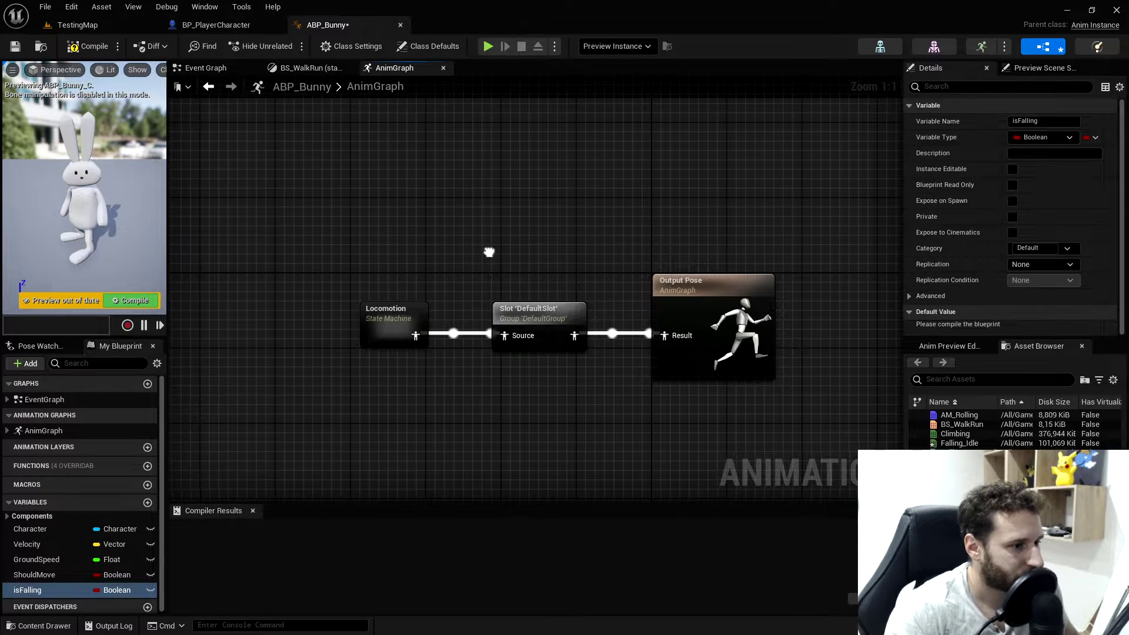
left_click(462, 336, "alt")
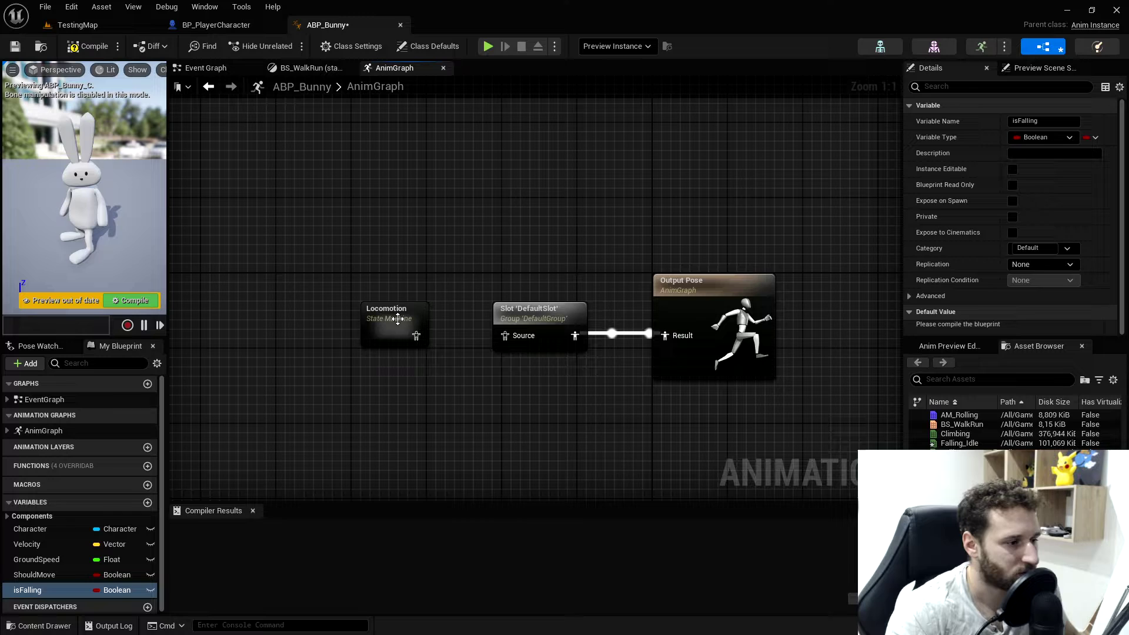
left_click_drag(396, 319, 405, 194)
- Feed the Locomotion state machine's output into a new saved cached pose named LocomotionCached
right_click_drag(459, 214, 388, 282)
left_click_drag(377, 260, 464, 267)
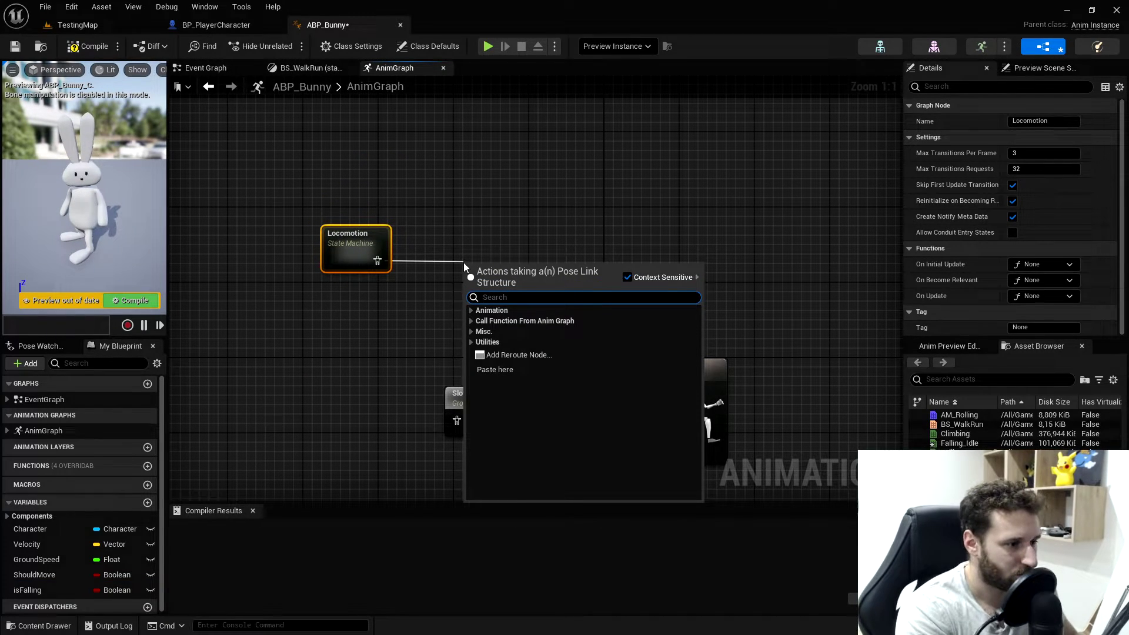
type("cached")
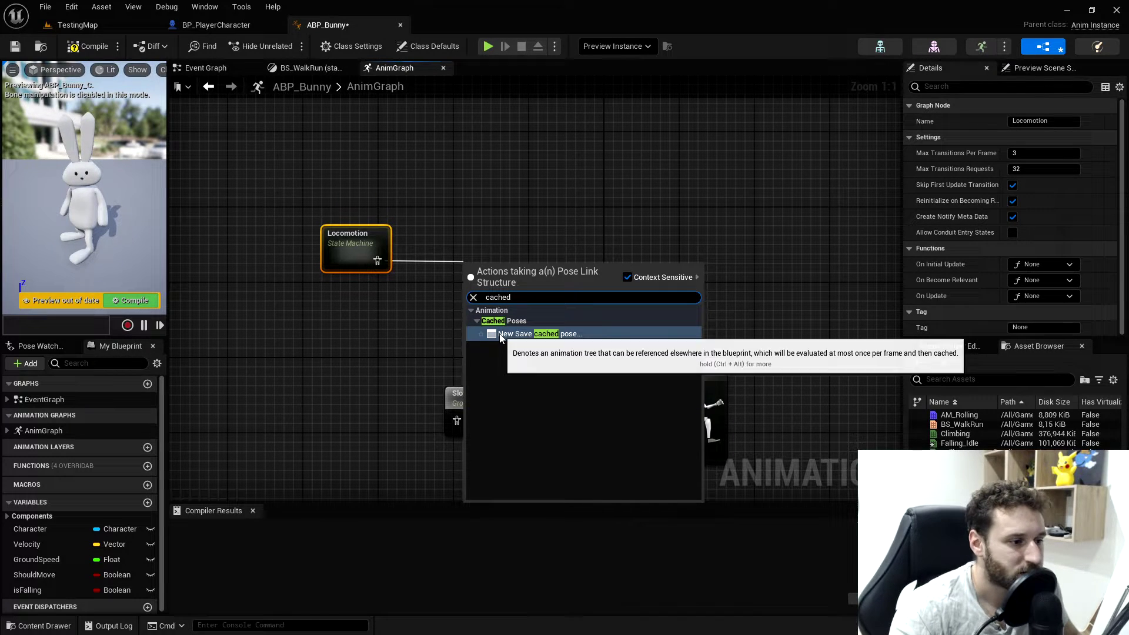
left_click(552, 334)
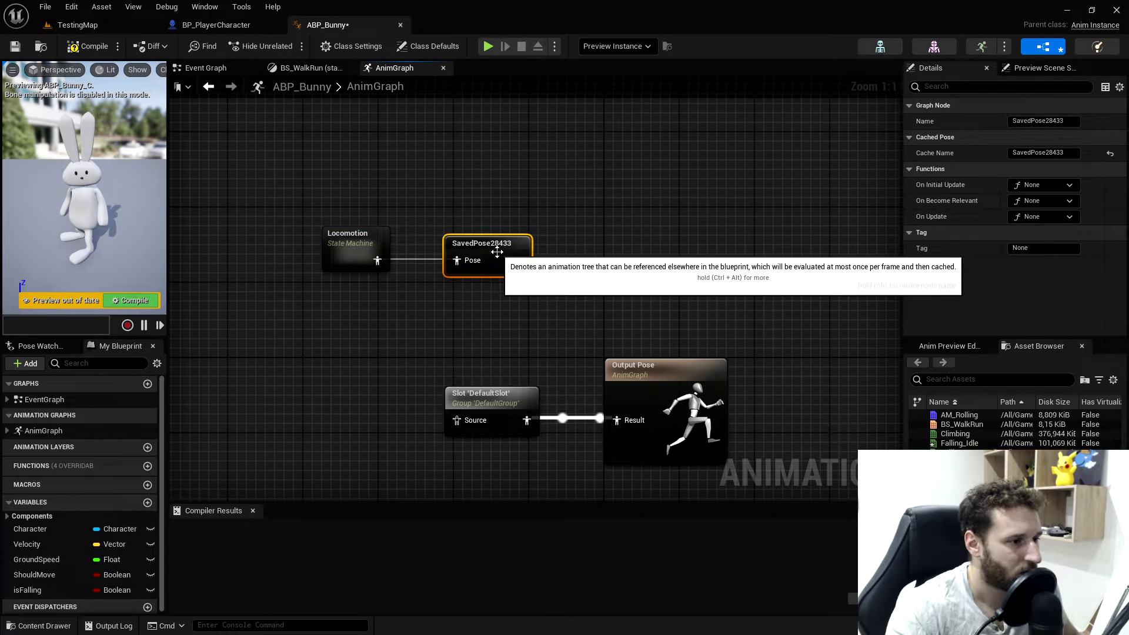
left_click(1018, 121)
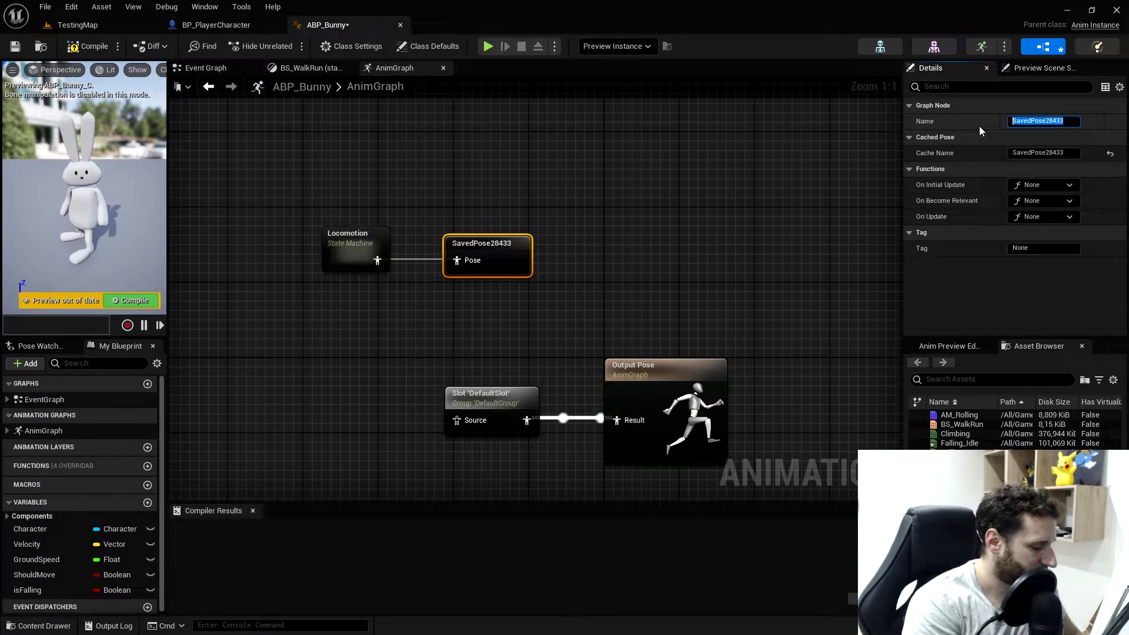
type("Locomo")
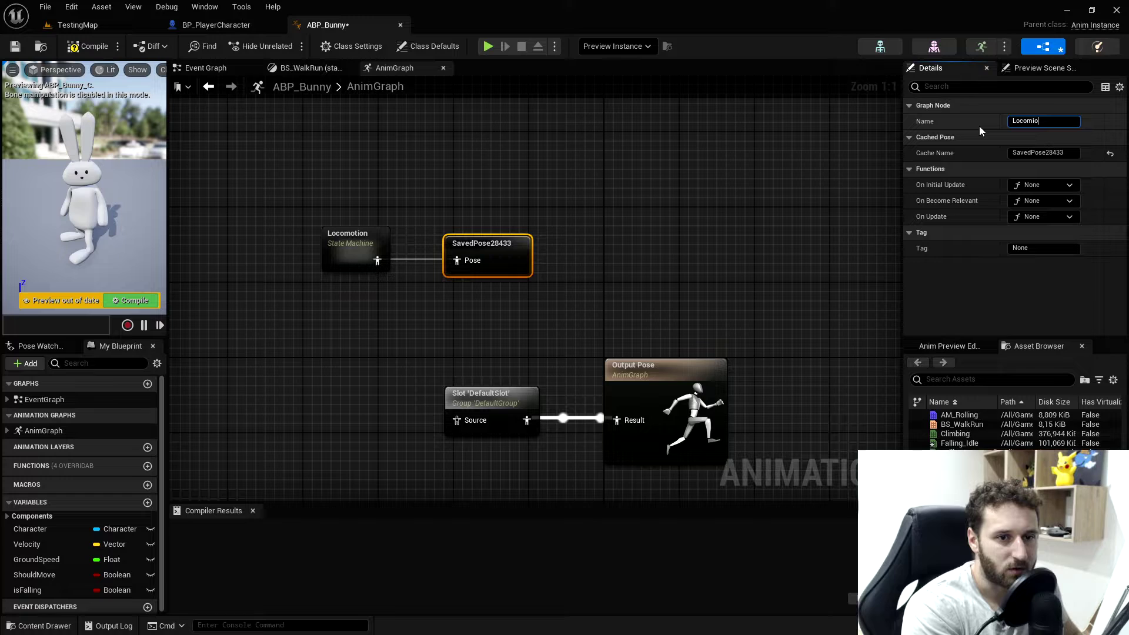
type("tionCached")
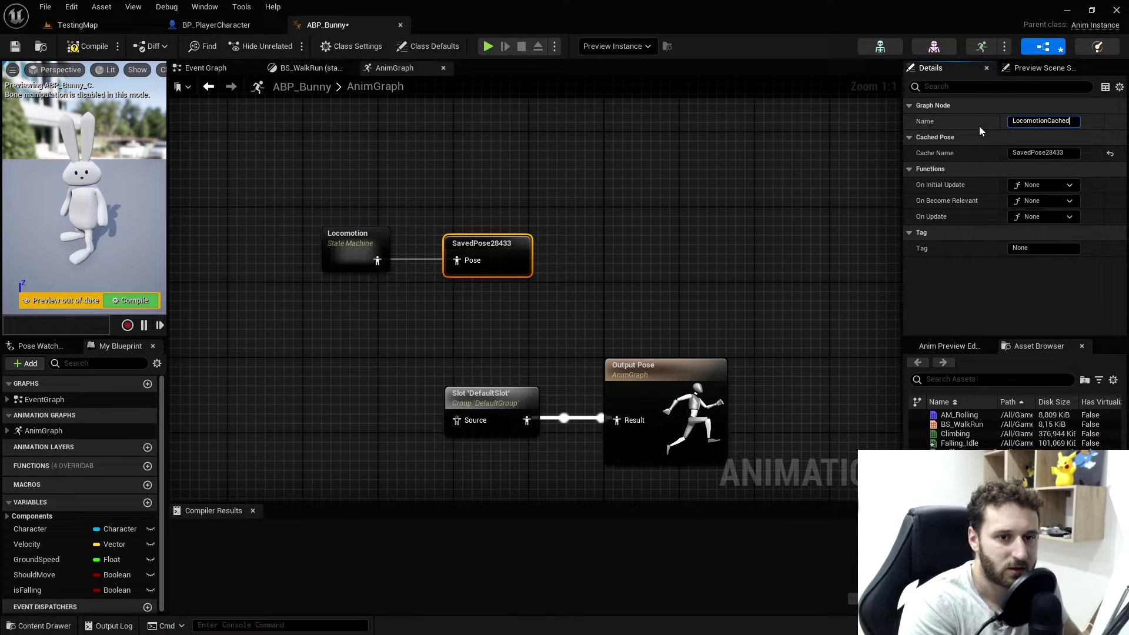
key("Return")
left_click(660, 267)
- Add a state machine named MainAnimation to the AnimGraph and connect its output to the DefaultSlot node's Source
right_click_drag(660, 267, 701, 228)
scroll(486, 305, "down", 1)
right_click_drag(487, 305, 497, 265)
right_click_drag(401, 189, 422, 290)
right_click(380, 307)
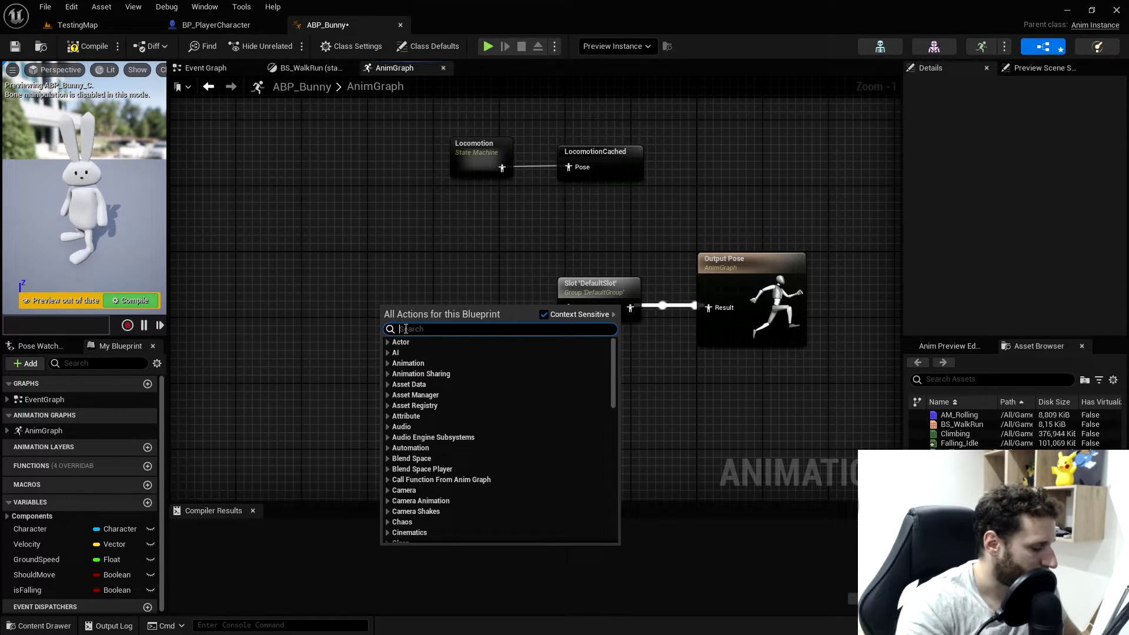
type("state man")
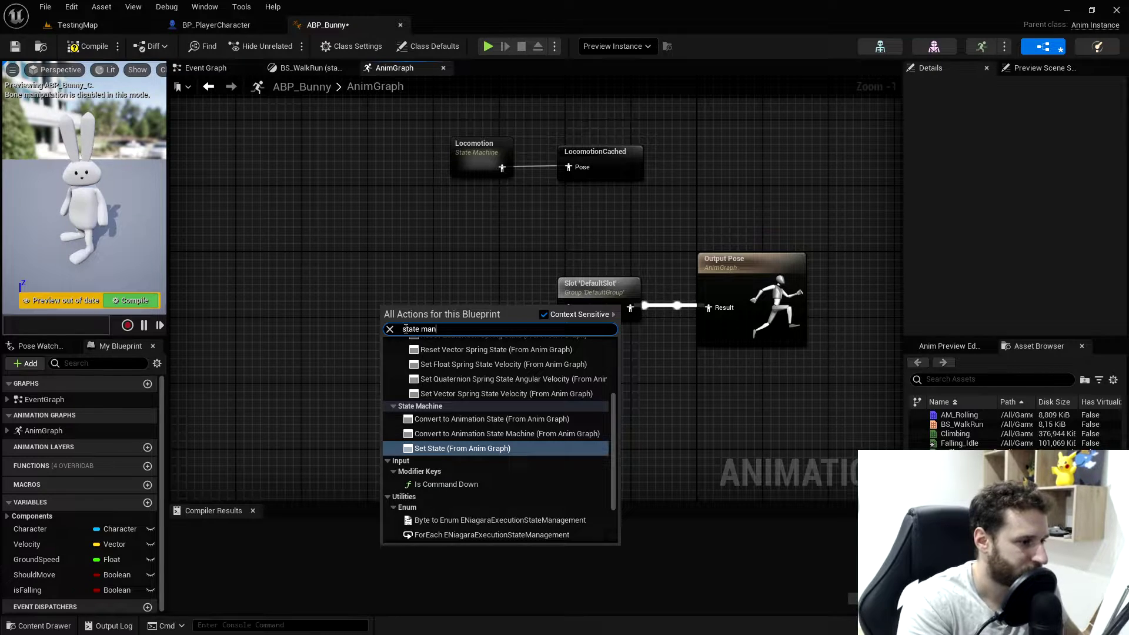
key("BackSpace")
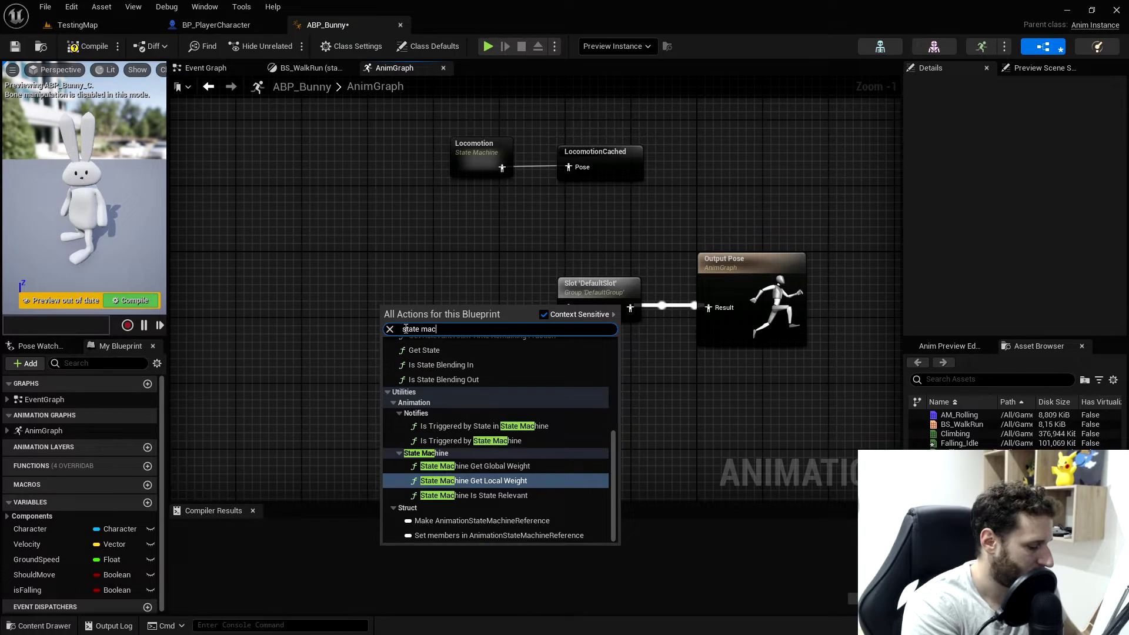
type("chine")
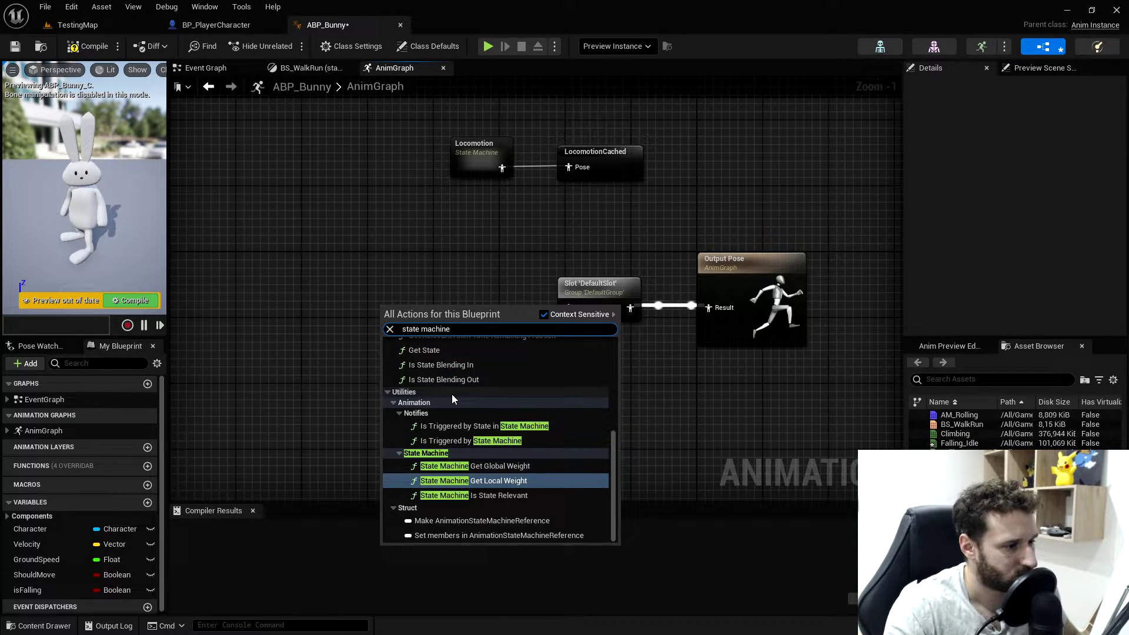
scroll(451, 394, "up", 8)
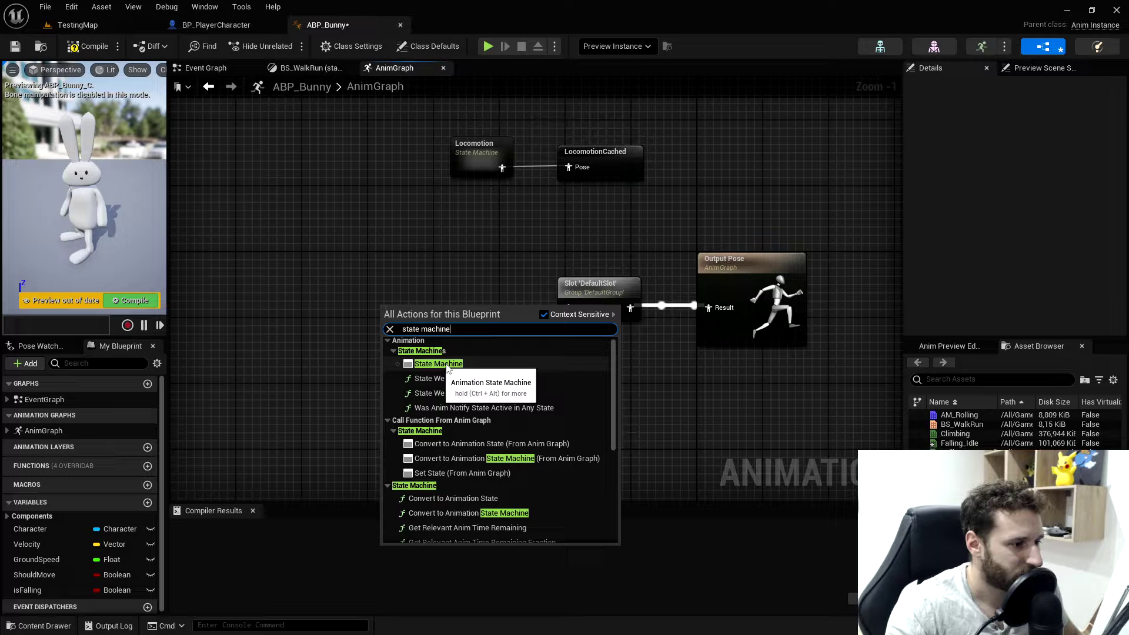
left_click(443, 365)
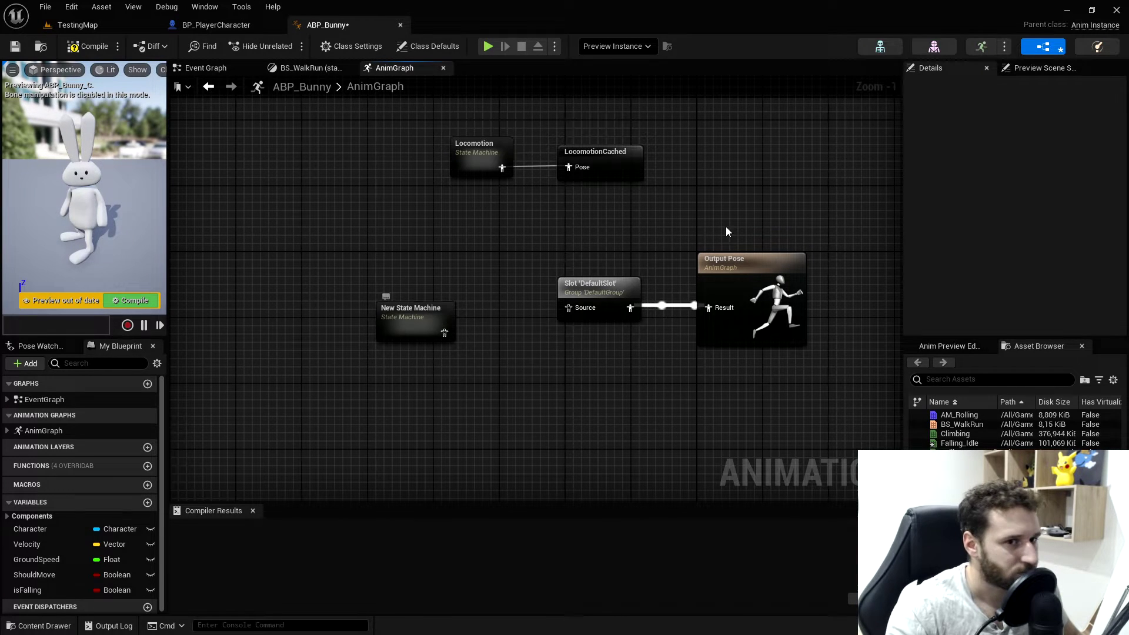
type("M")
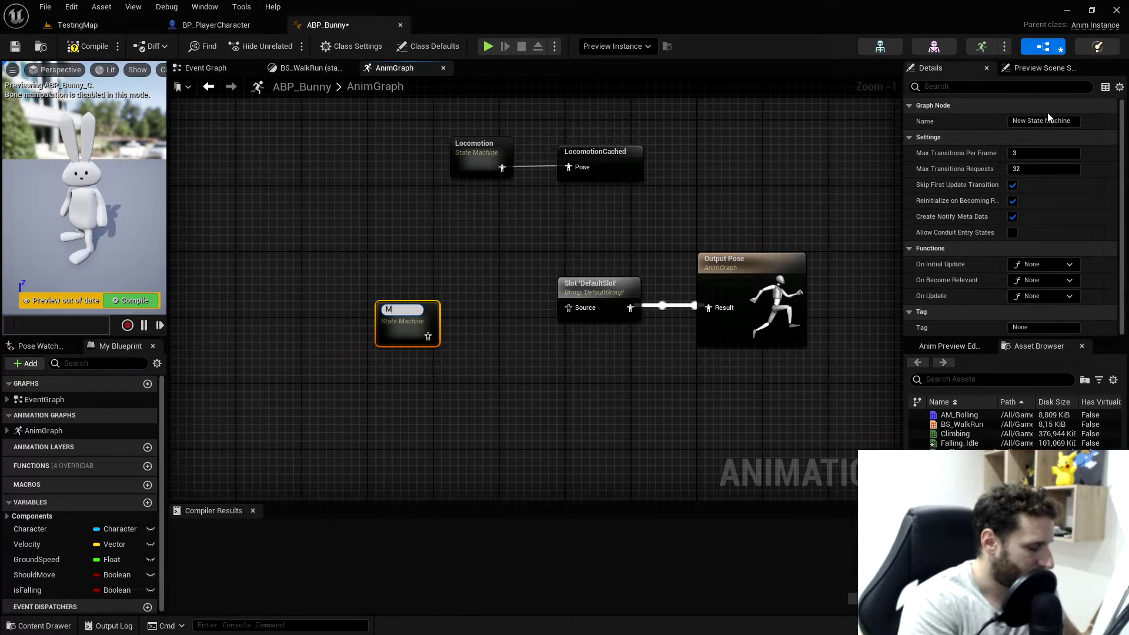
type("ainAnimation")
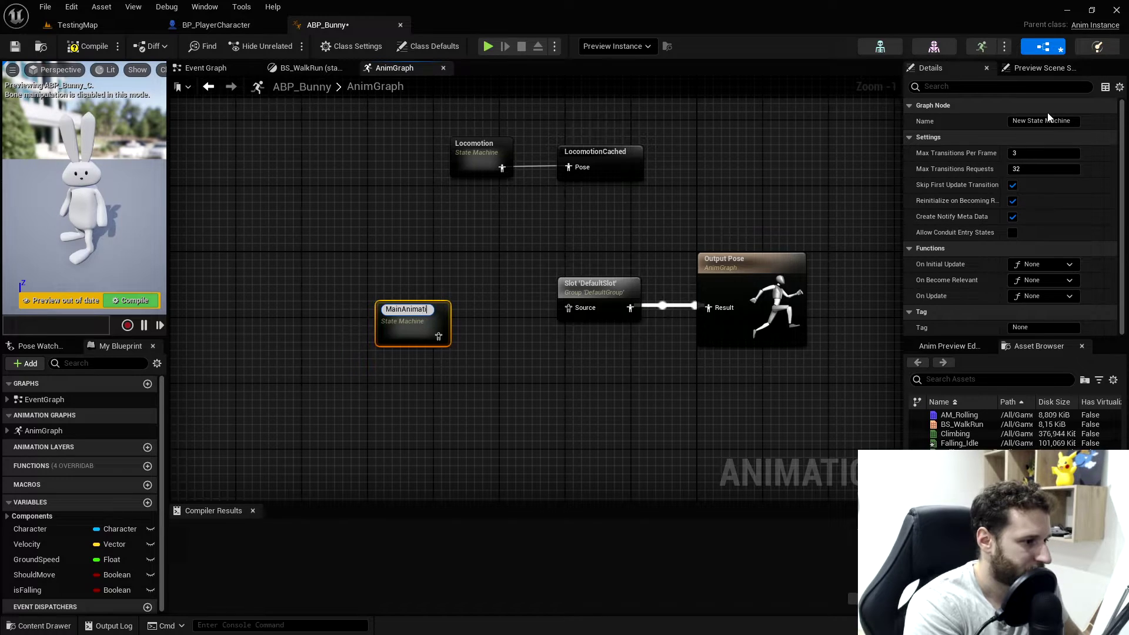
key("Return")
left_click_drag(442, 340, 428, 285)
left_click(432, 265)
- Inside the MainAnimation state machine, add a state named Locomotion and connect Entry to it
double_click(424, 291)
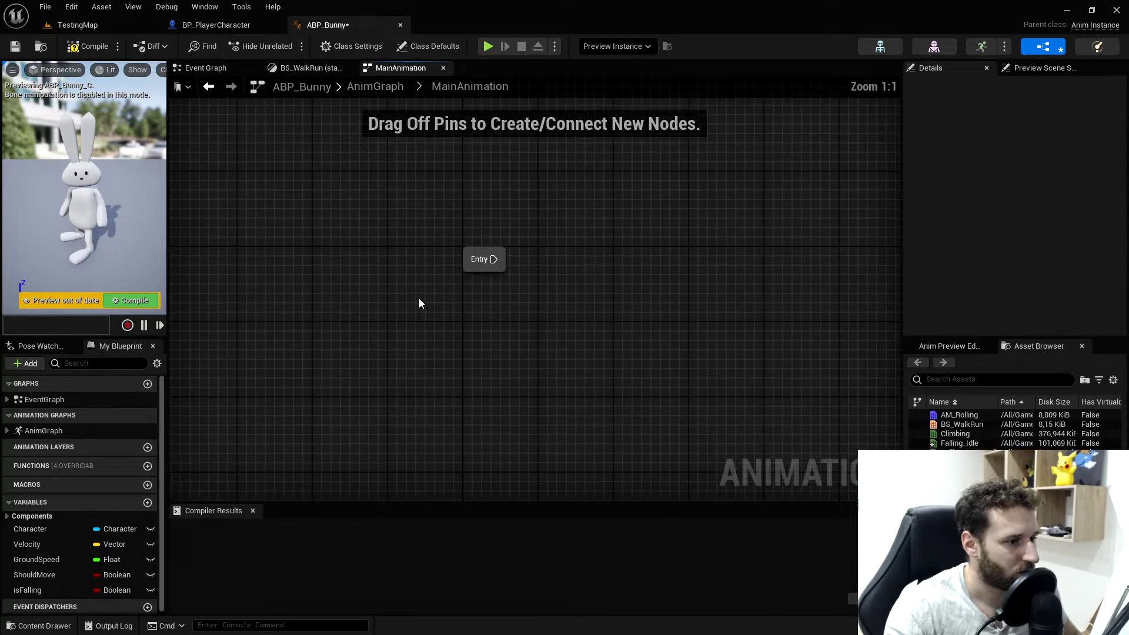
right_click_drag(474, 215, 226, 291)
right_click_drag(257, 329, 317, 340)
right_click(350, 334)
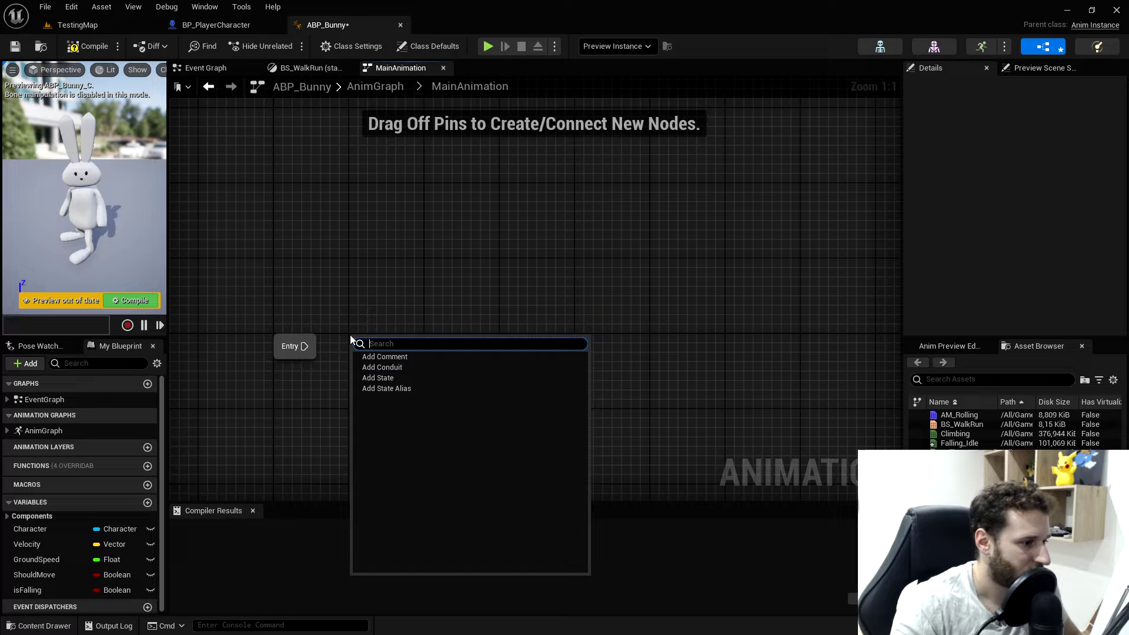
type("loco")
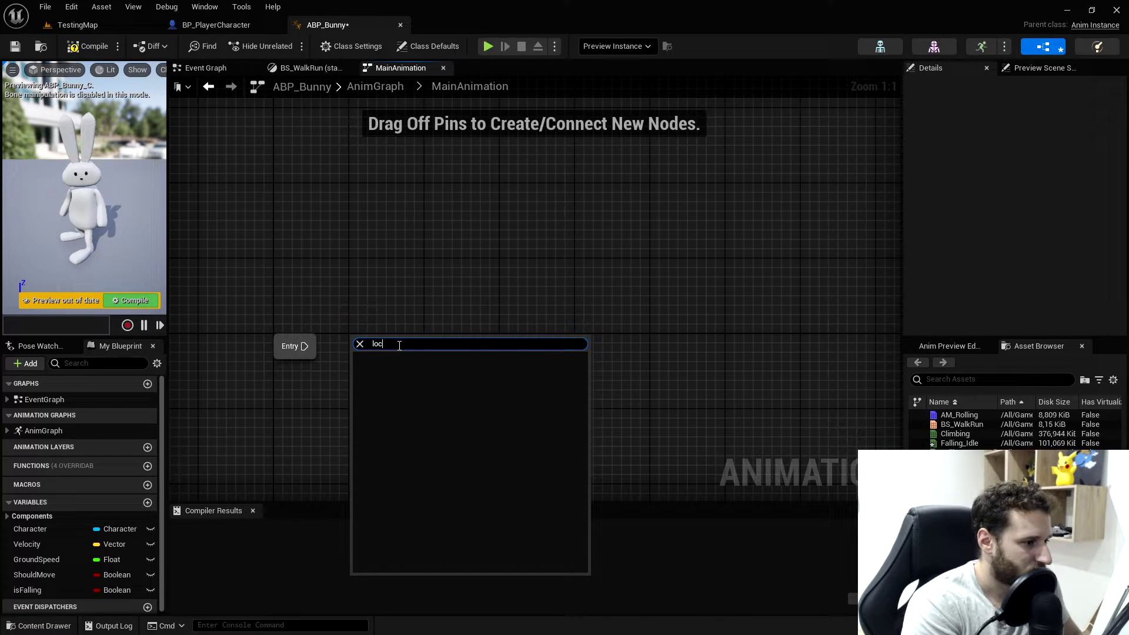
key("BackSpace")
key("BackSpace")
key("BackSpace")
left_click(384, 378)
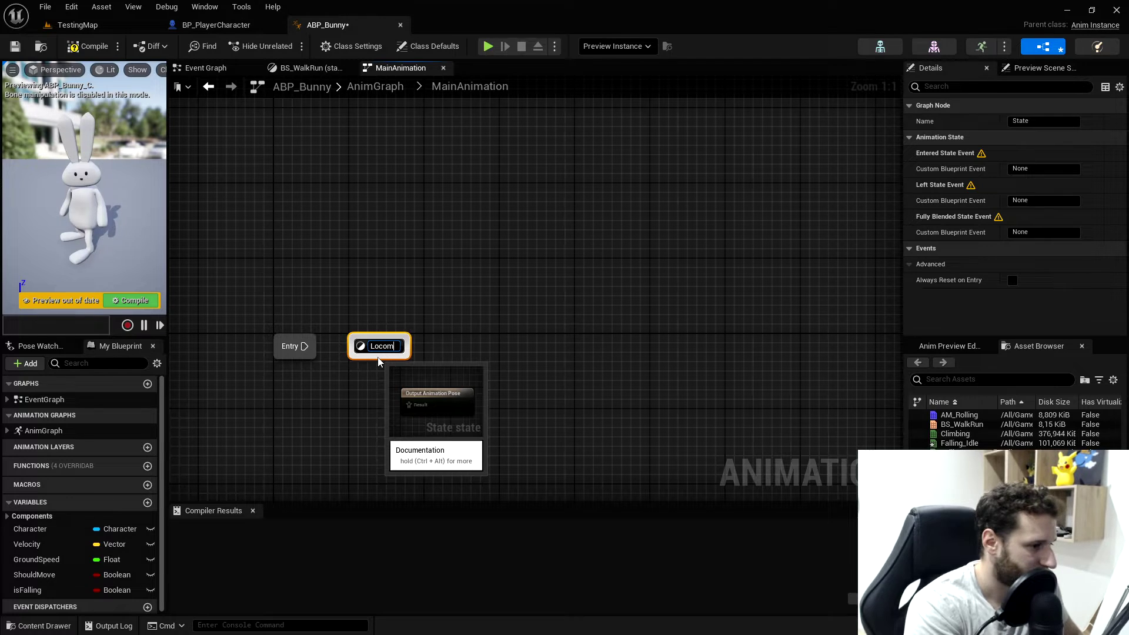
key("Return")
left_click_drag(311, 346, 356, 351)
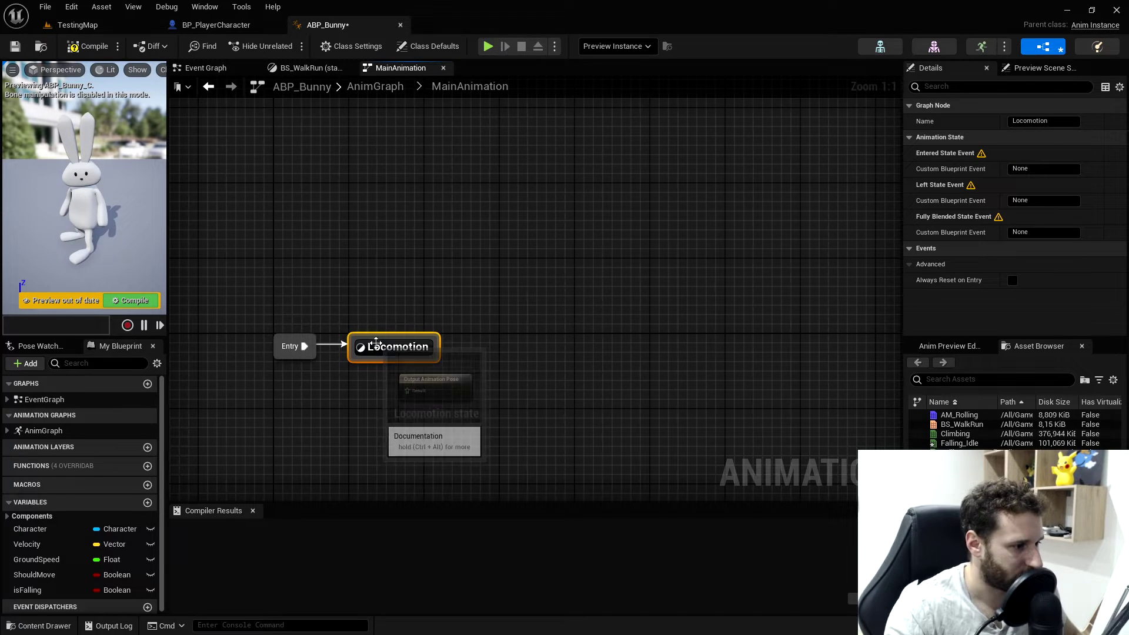
left_click_drag(383, 344, 421, 345)
- Inside the Locomotion state, feed the LocomotionCached cached pose into the Output Animation Pose, and compile and save the blueprint
right_click_drag(482, 305, 377, 317)
double_click(327, 357)
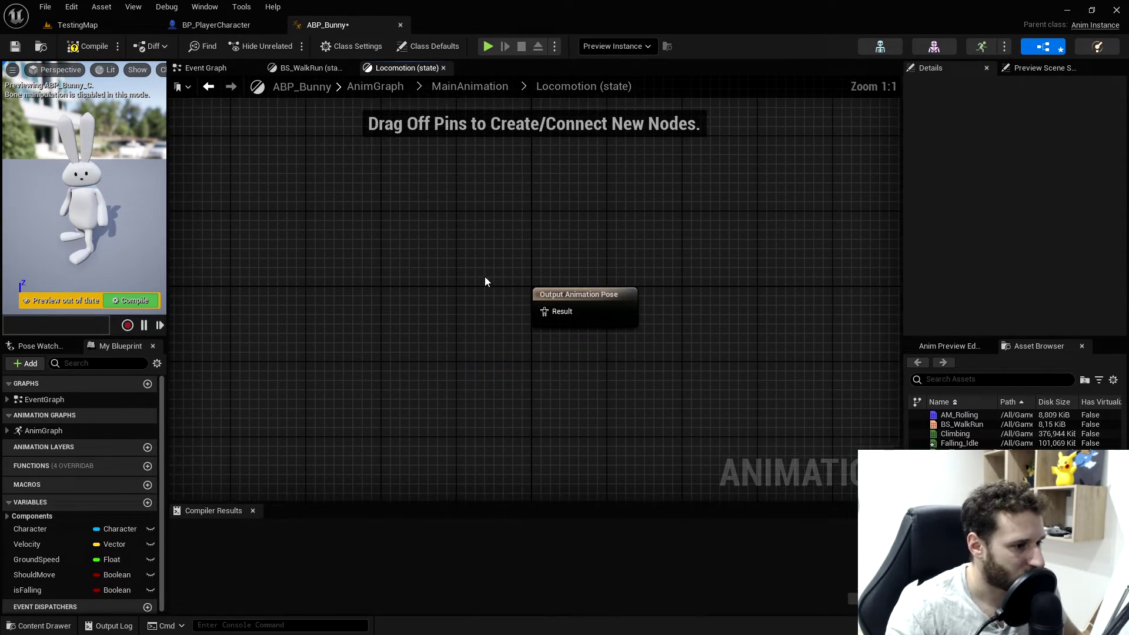
left_click_drag(546, 312, 421, 315)
type("cached")
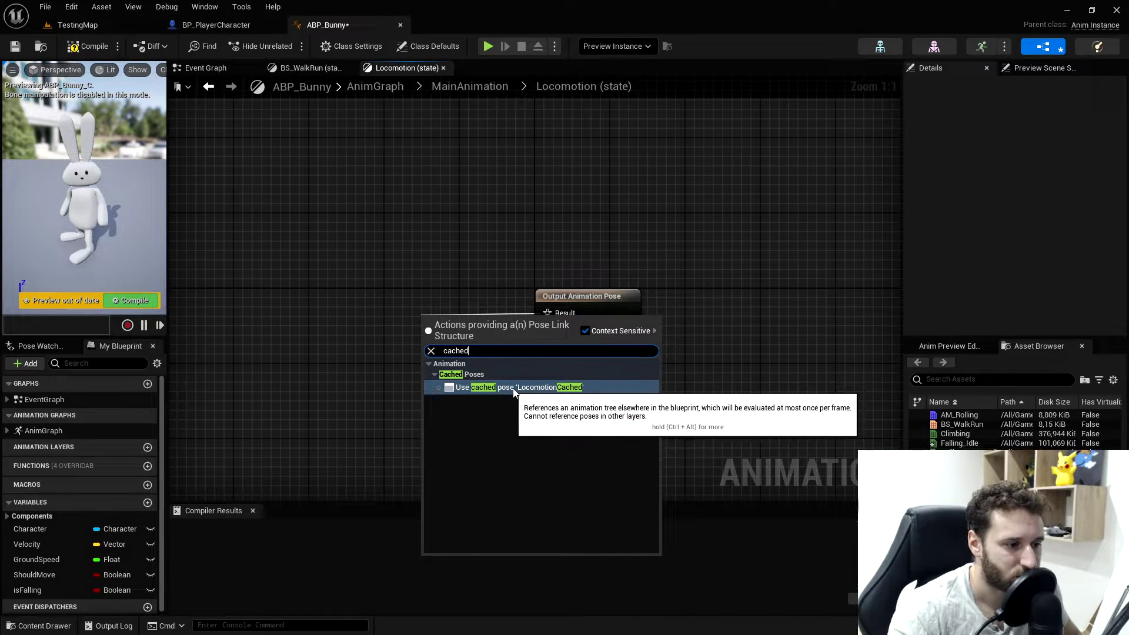
left_click(565, 387)
left_click_drag(425, 331, 416, 321)
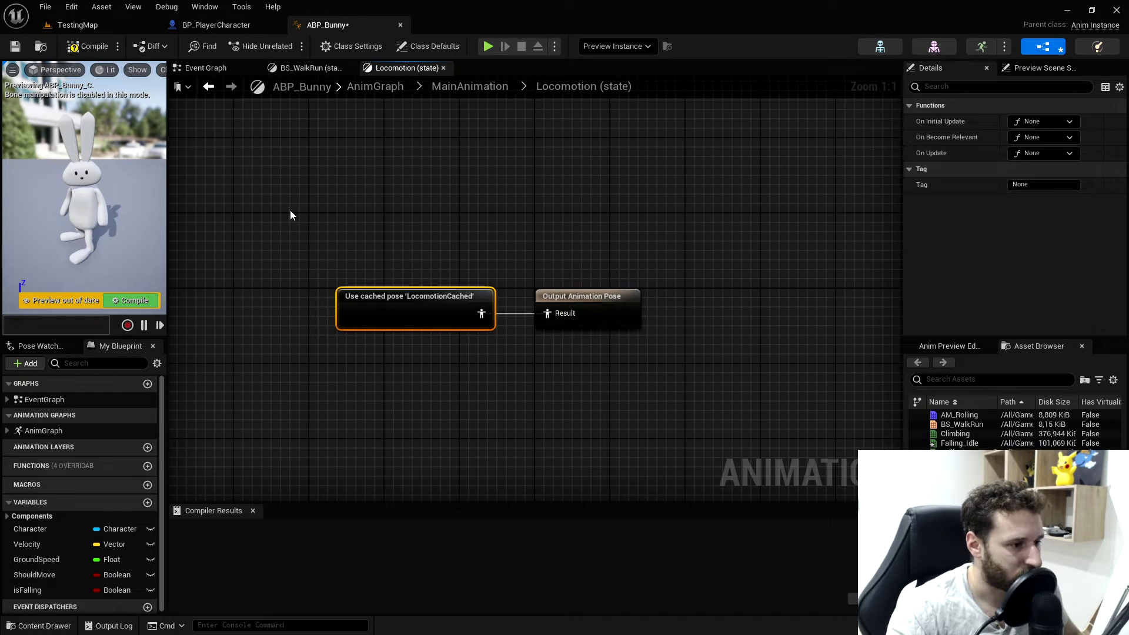
left_click(88, 47)
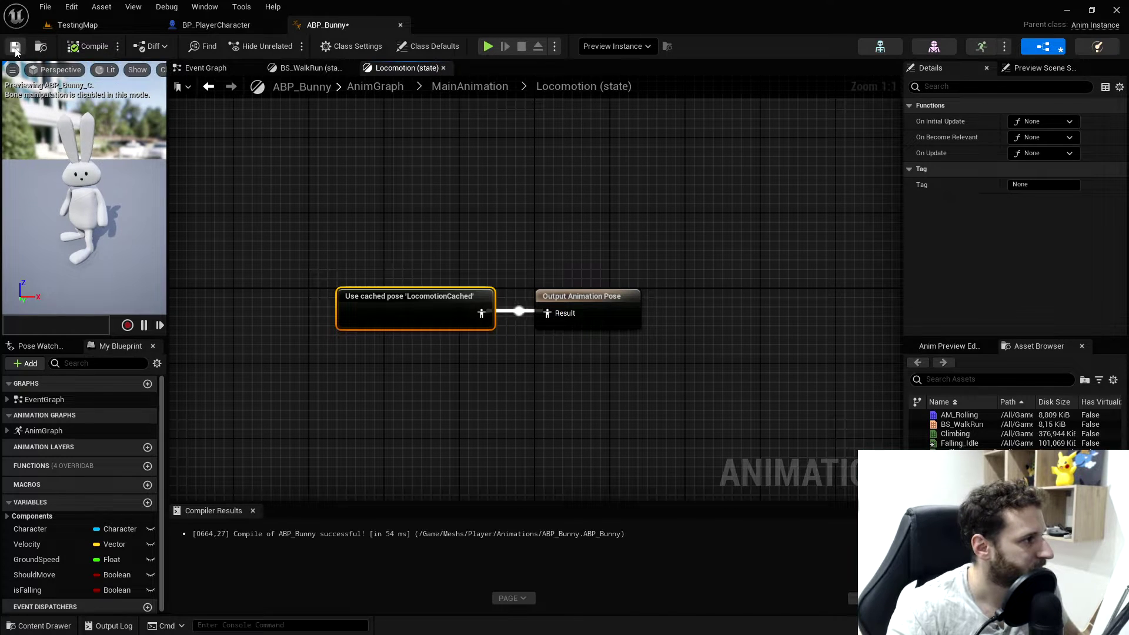
- Return through the AnimGraph to the MainAnimation state machine and add a state alias named ToFalling above the Locomotion state
left_click(467, 86)
left_click(371, 87)
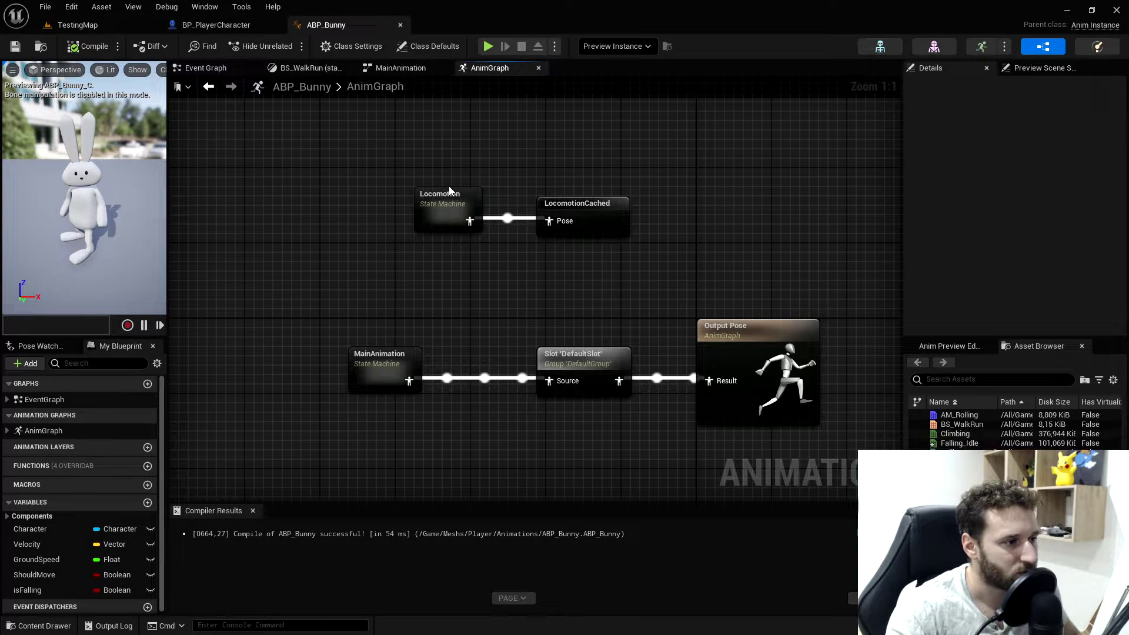
double_click(386, 380)
left_click(456, 273)
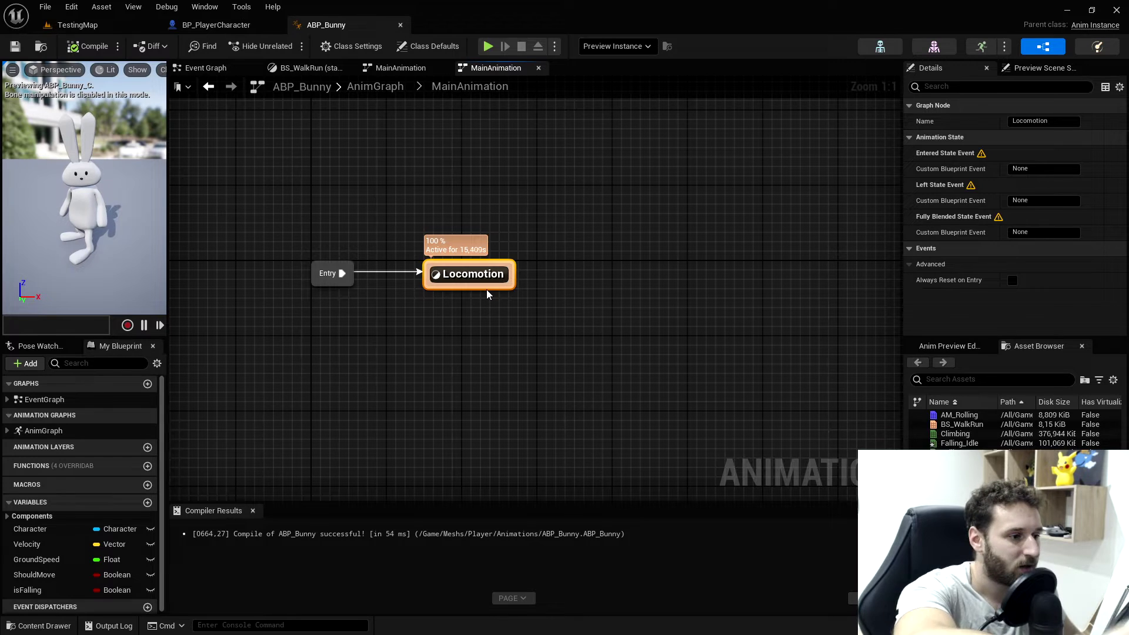
right_click_drag(524, 333, 423, 345)
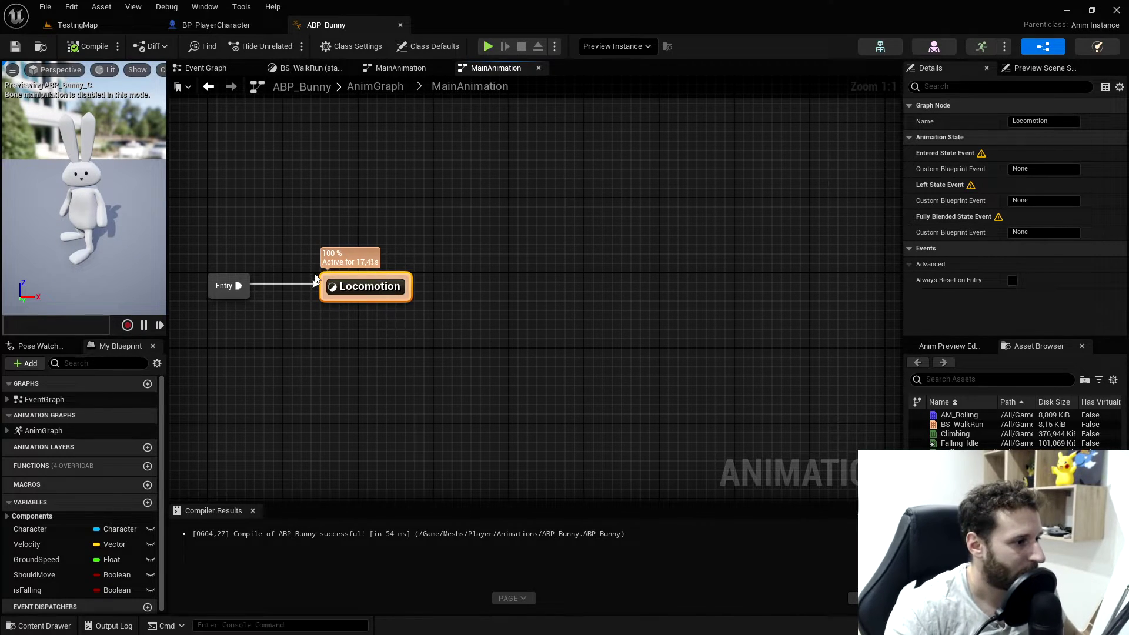
right_click_drag(471, 300, 500, 356)
right_click_drag(557, 302, 601, 389)
right_click_drag(523, 323, 526, 285)
right_click(513, 269)
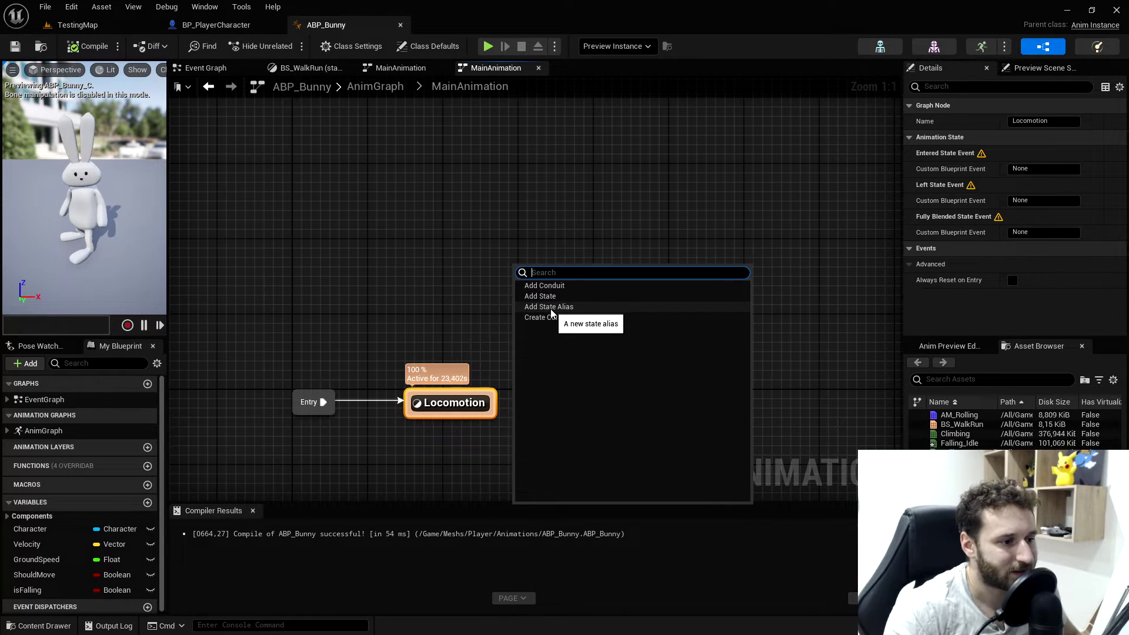
left_click(549, 307)
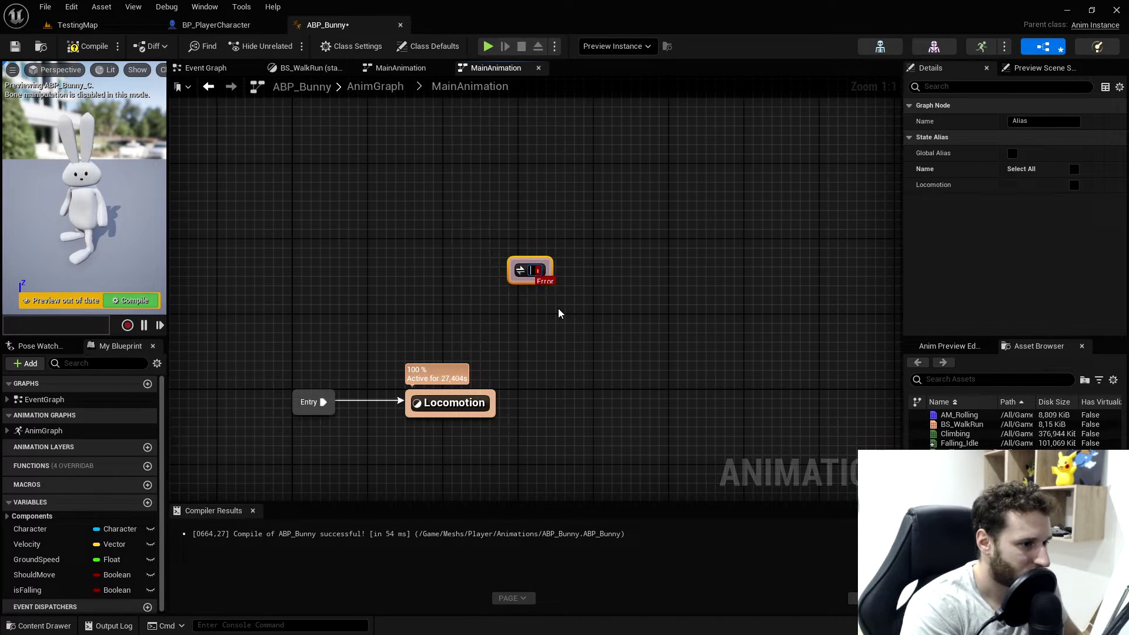
type("ToFalling")
key("Return")
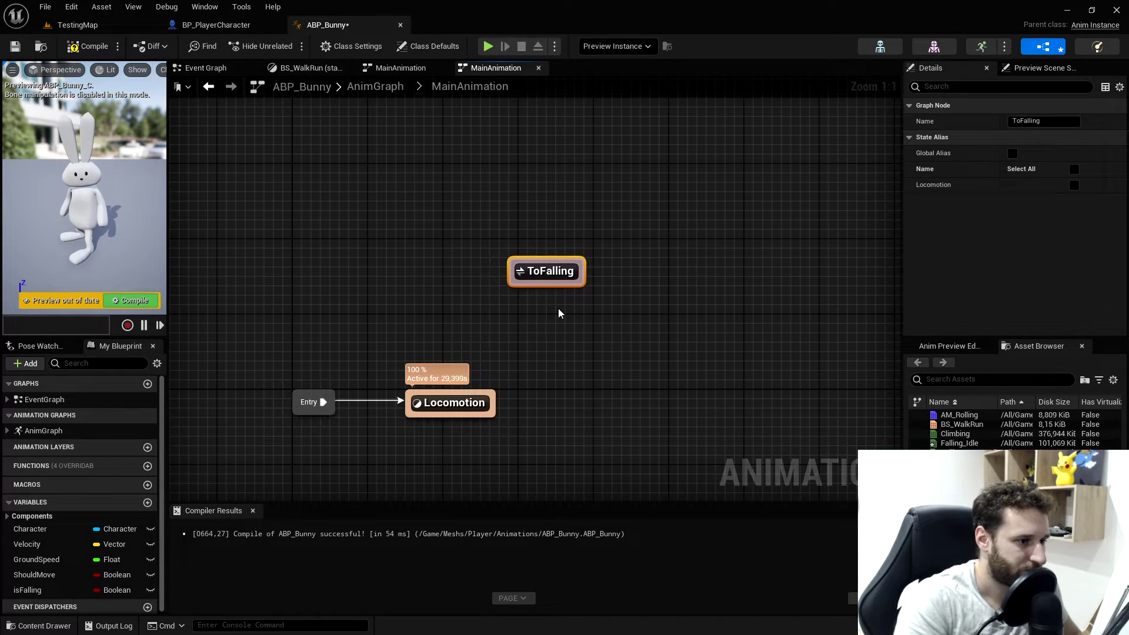
- Move the ToFalling alias farther above Locomotion, compile and save, and include the Locomotion state in the alias
left_click_drag(548, 269, 564, 215)
right_click_drag(566, 241, 566, 269)
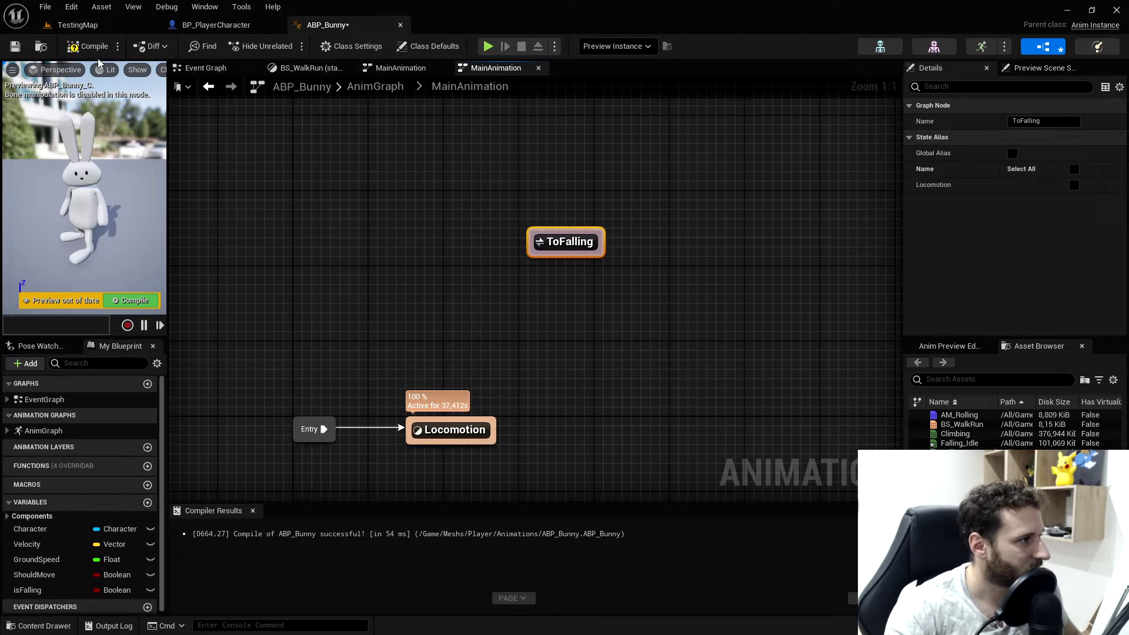
left_click(88, 46)
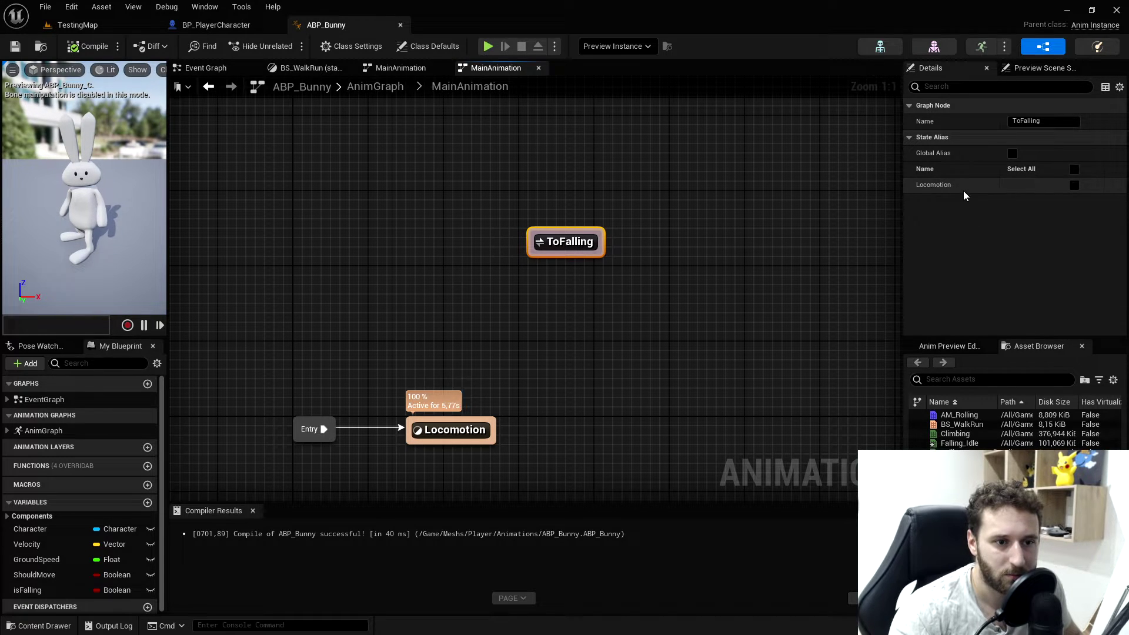
left_click(1075, 186)
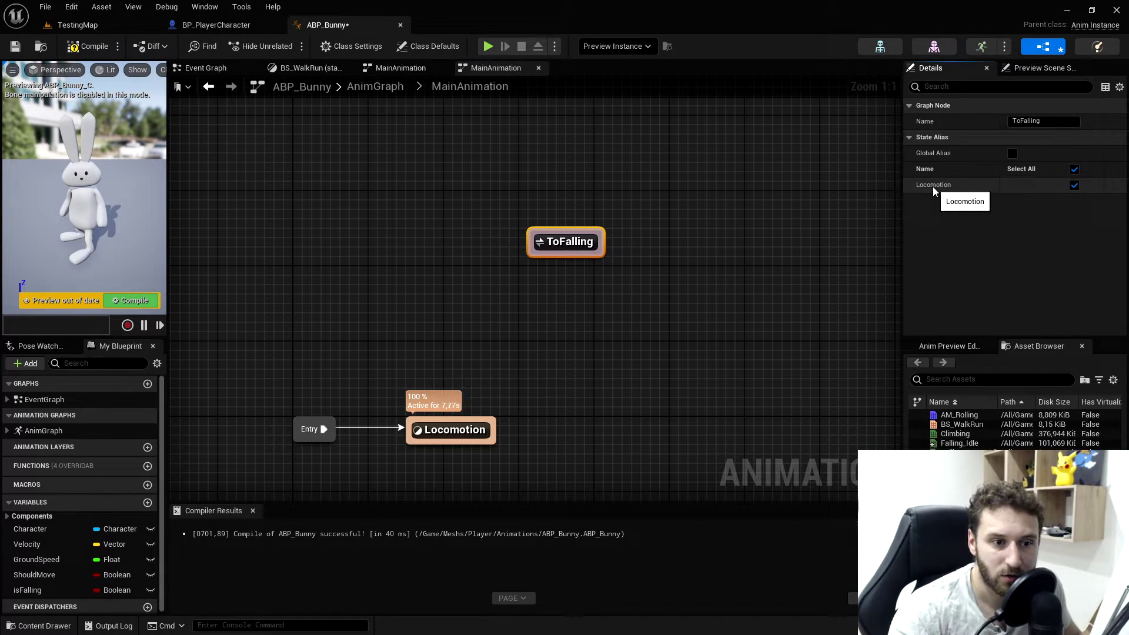
left_click(454, 433)
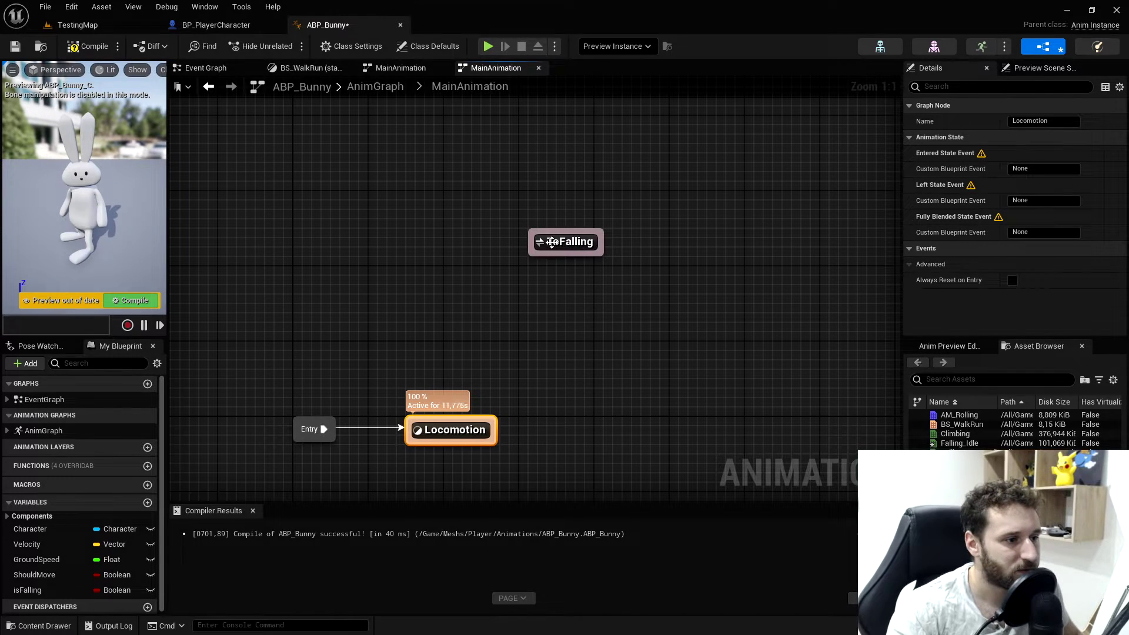
left_click_drag(540, 234, 440, 125)
left_click(408, 247)
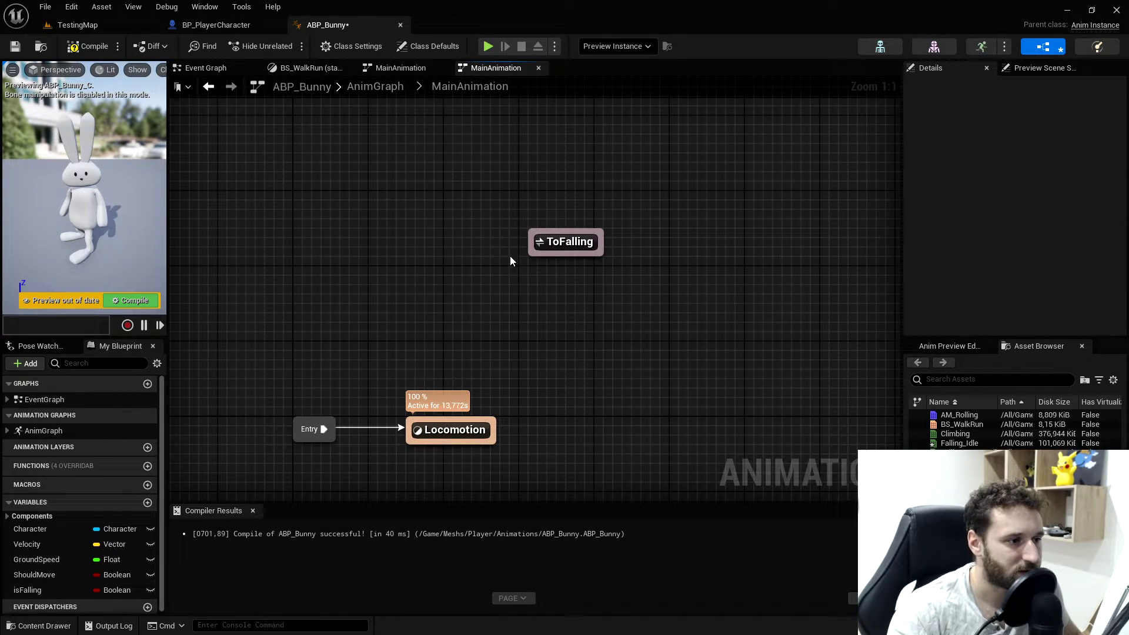
left_click_drag(551, 242, 390, 254)
left_click(458, 223)
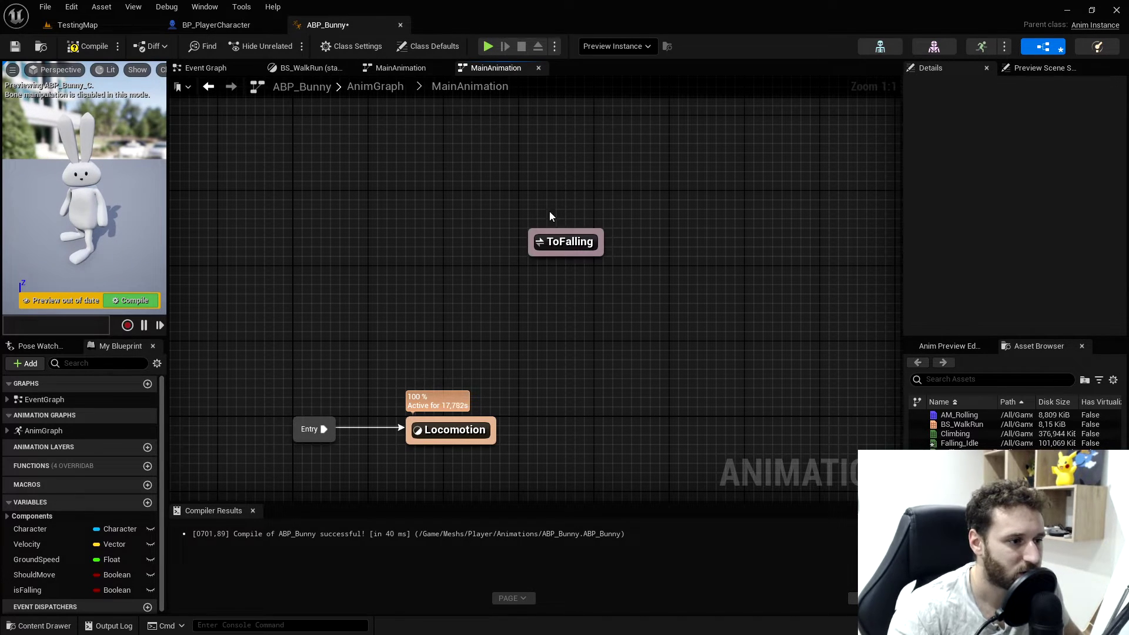
- Create a transition from the ToFalling alias to a new state named Jump
right_click_drag(407, 262, 438, 235)
right_click_drag(490, 345, 486, 370)
left_click_drag(551, 267, 470, 184)
left_click(503, 214)
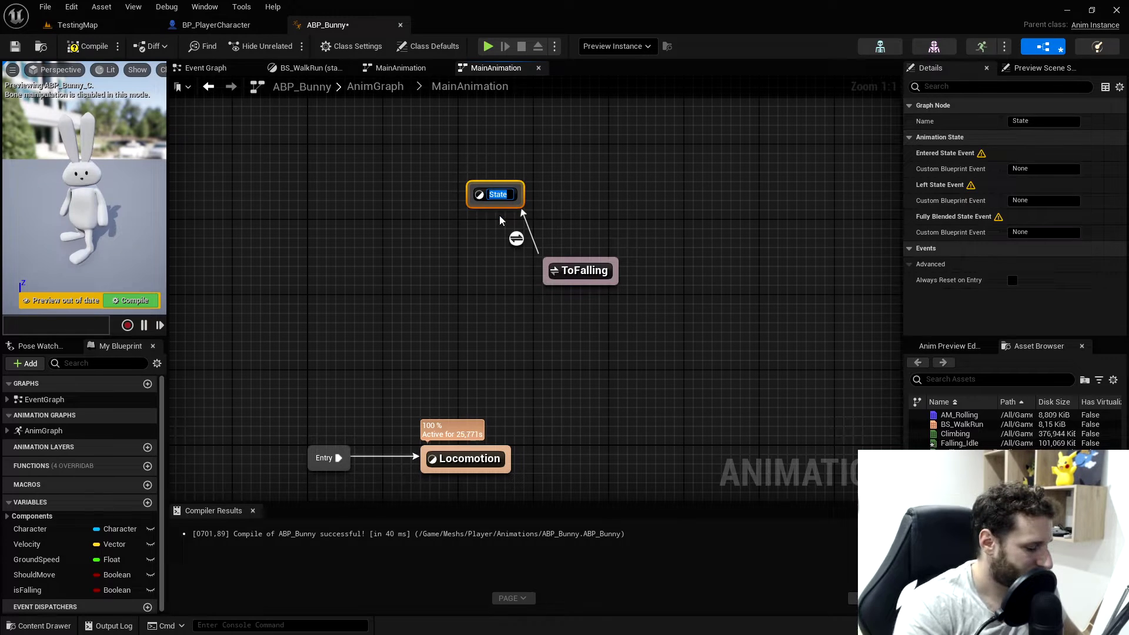
type("Jump")
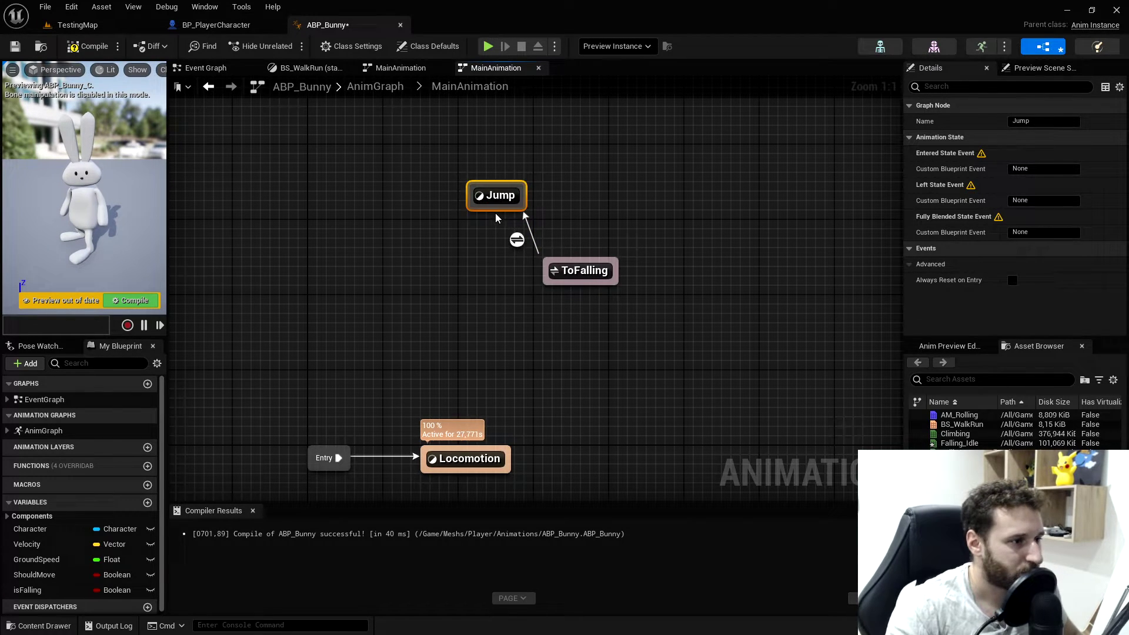
- Move the Jump state up and away from ToFalling and create a transition from it to a new state named isFalling
left_click_drag(497, 203, 351, 265)
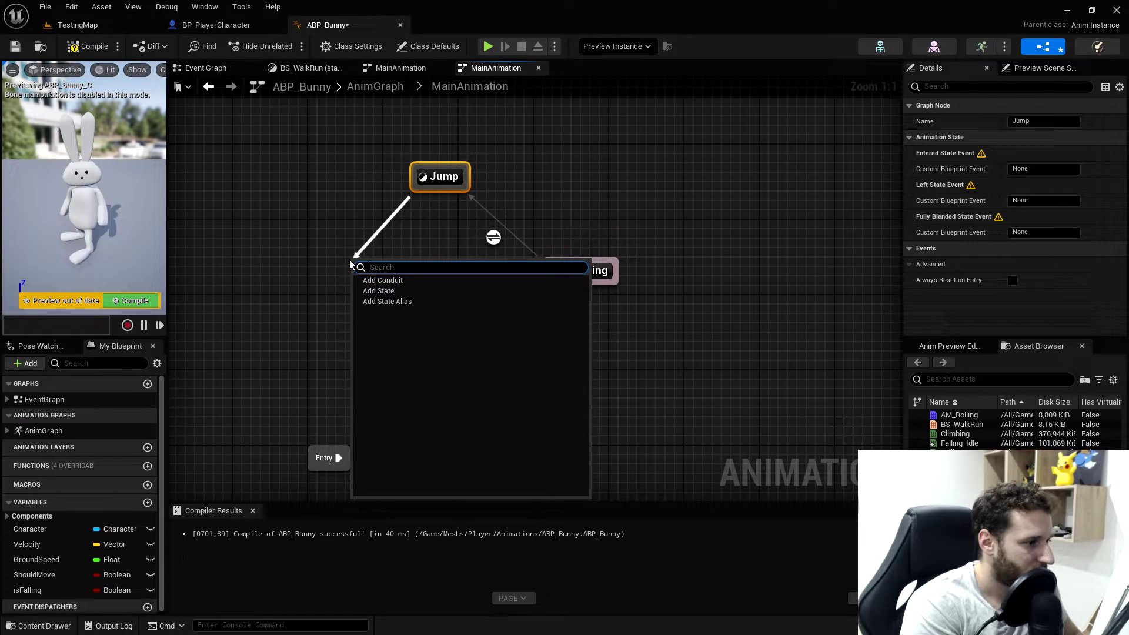
type("sta")
key("Return")
type("FallLoo")
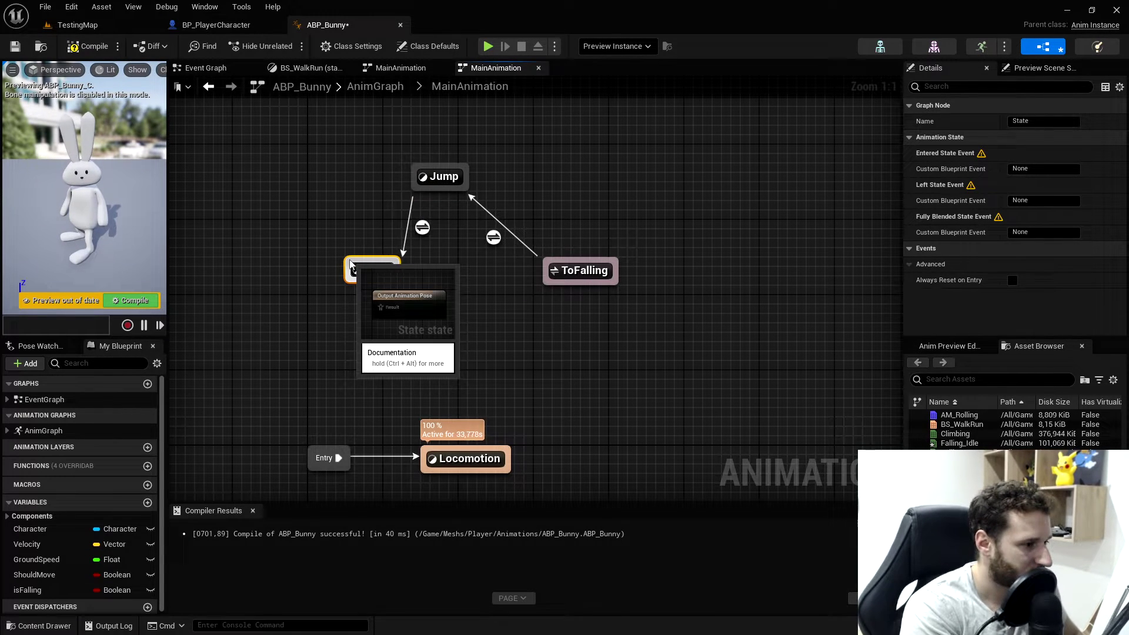
key("Return")
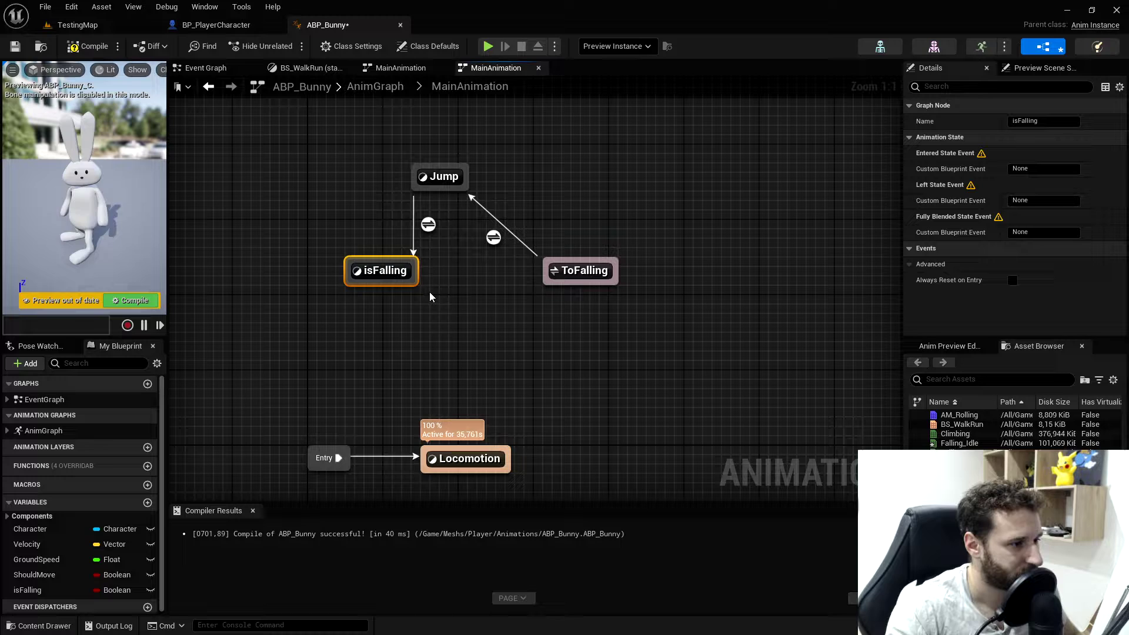
- Move the isFalling state farther away from Jump and create a direct transition from the ToFalling alias to isFalling
left_click_drag(411, 282, 377, 274)
key("F2")
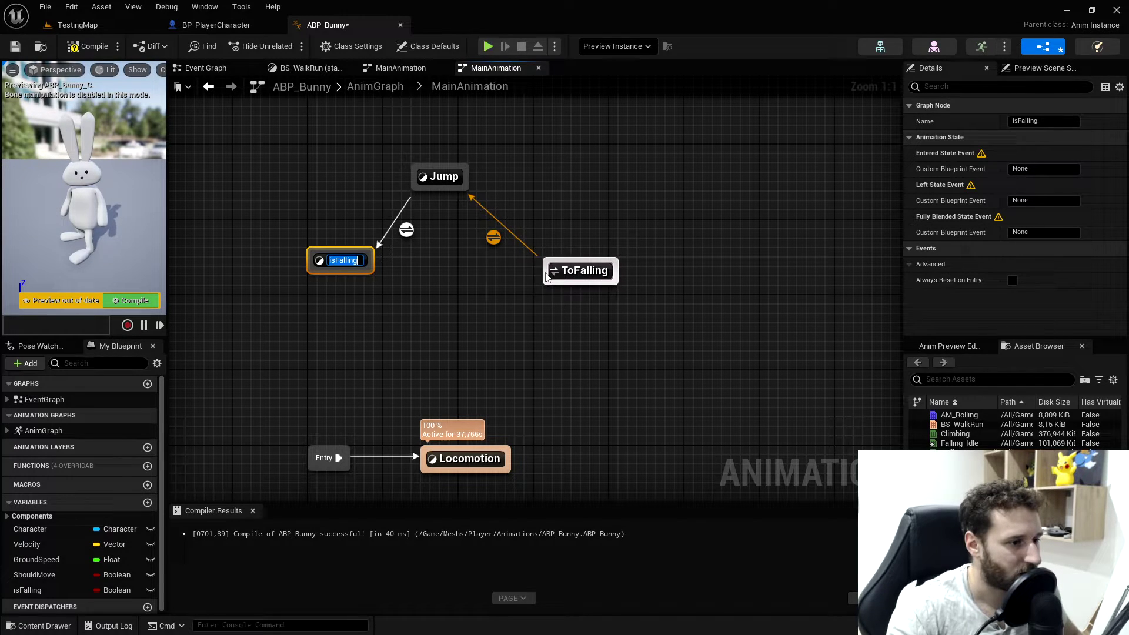
left_click_drag(546, 276, 328, 276)
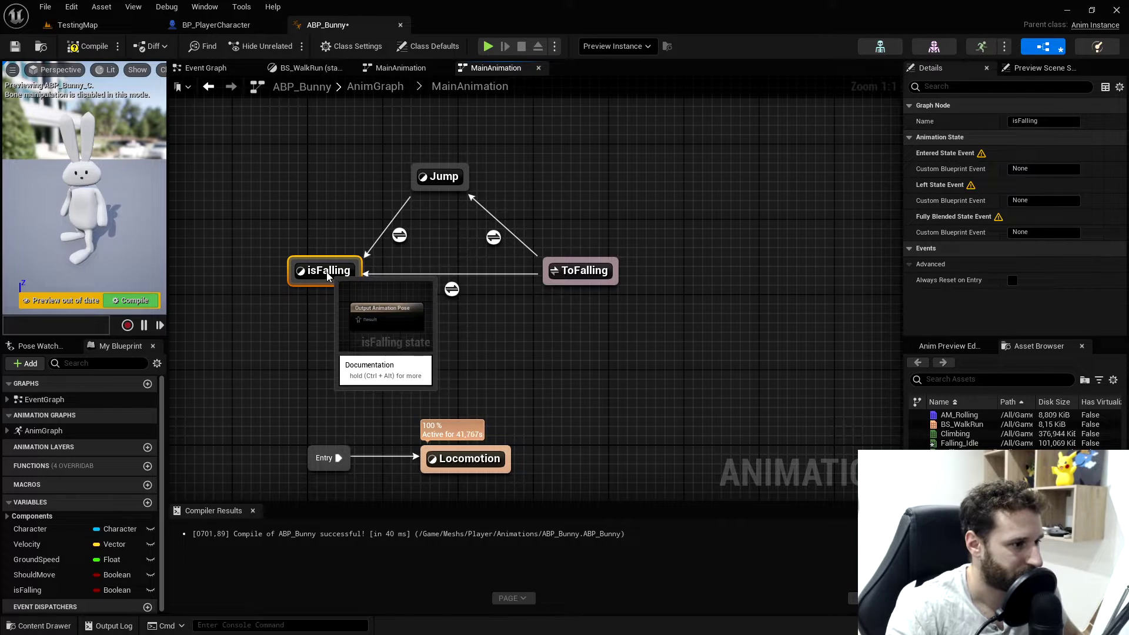
right_click_drag(419, 326, 446, 304)
scroll(446, 304, "down", 1)
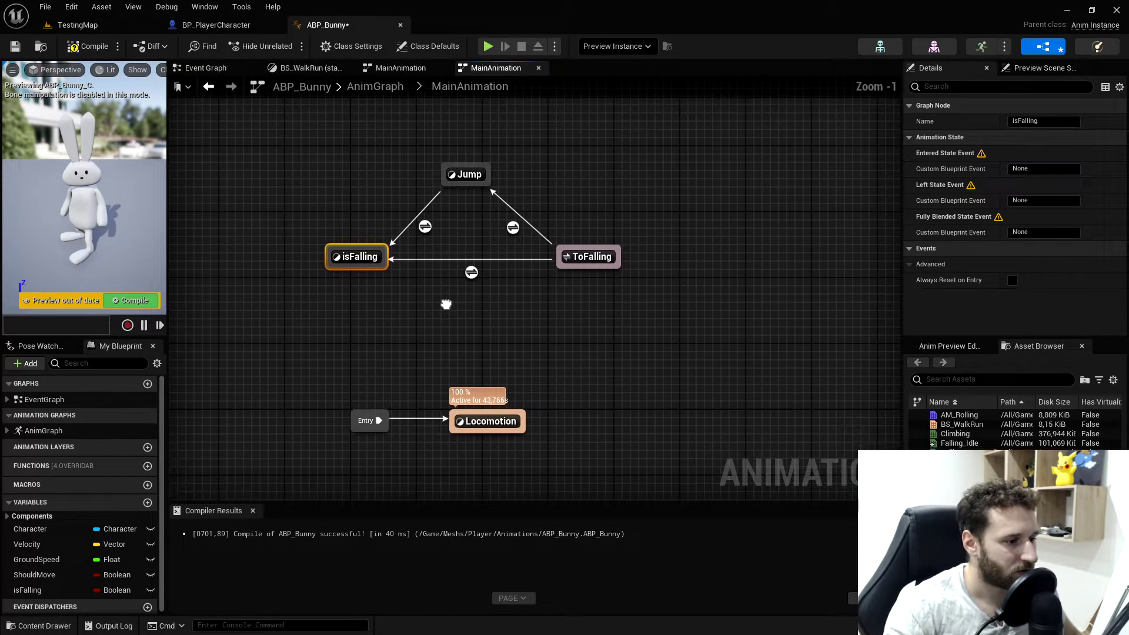
- Select the Jump, isFalling and ToFalling nodes together and shift the group slightly upward, away from Locomotion
left_click_drag(577, 354, 320, 458)
right_click_drag(428, 340, 428, 391)
left_click_drag(679, 194, 246, 369)
right_click_drag(431, 329, 454, 301)
left_click_drag(684, 141, 345, 326)
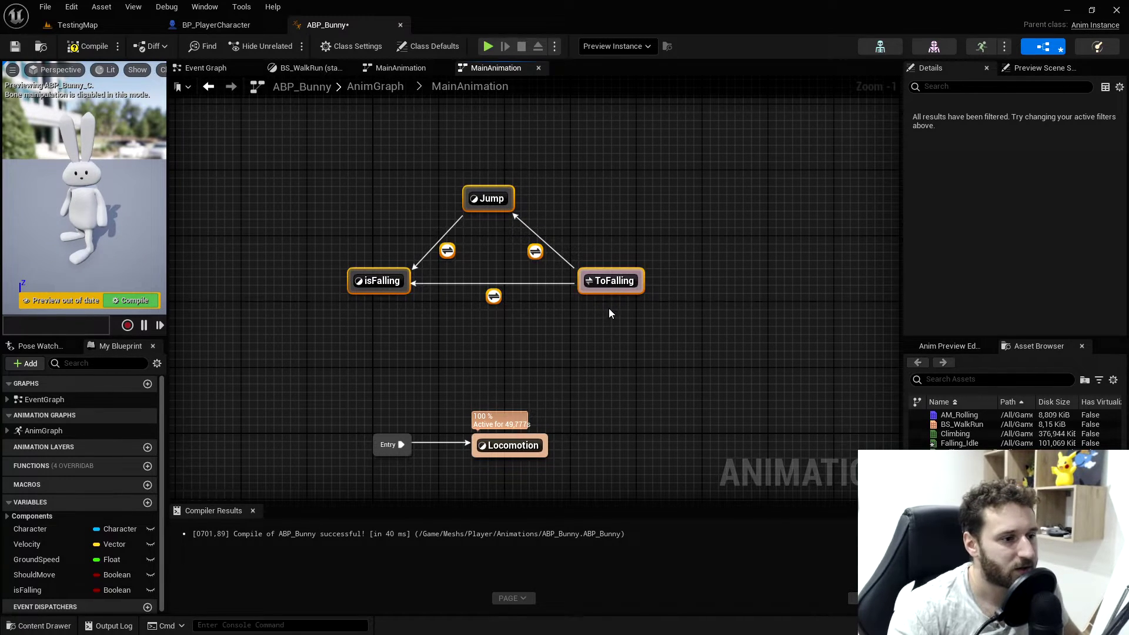
left_click_drag(613, 289, 612, 273)
left_click(521, 374)
right_click_drag(521, 375, 522, 352)
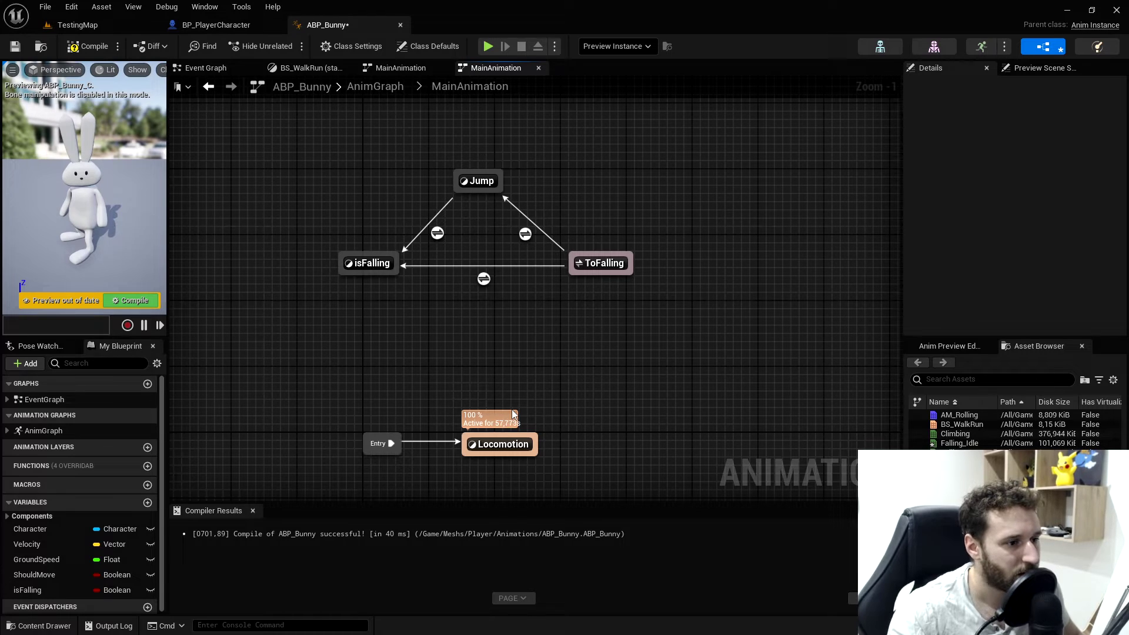
scroll(497, 363, "down", 1)
right_click_drag(497, 364, 505, 271)
right_click_drag(508, 369, 526, 346)
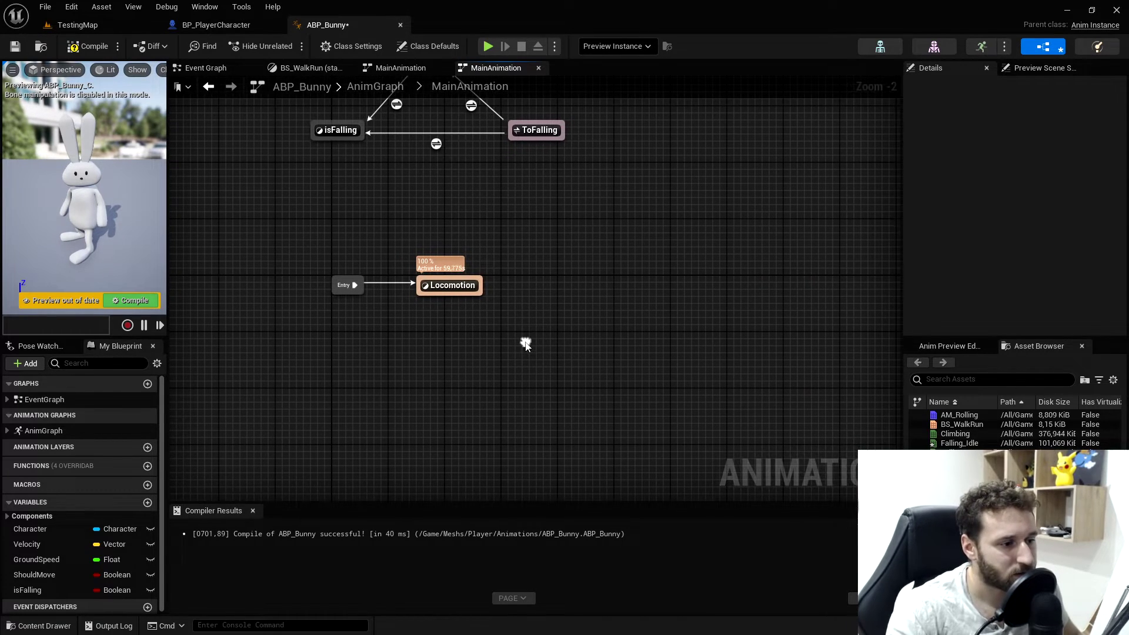
right_click_drag(608, 291, 594, 347)
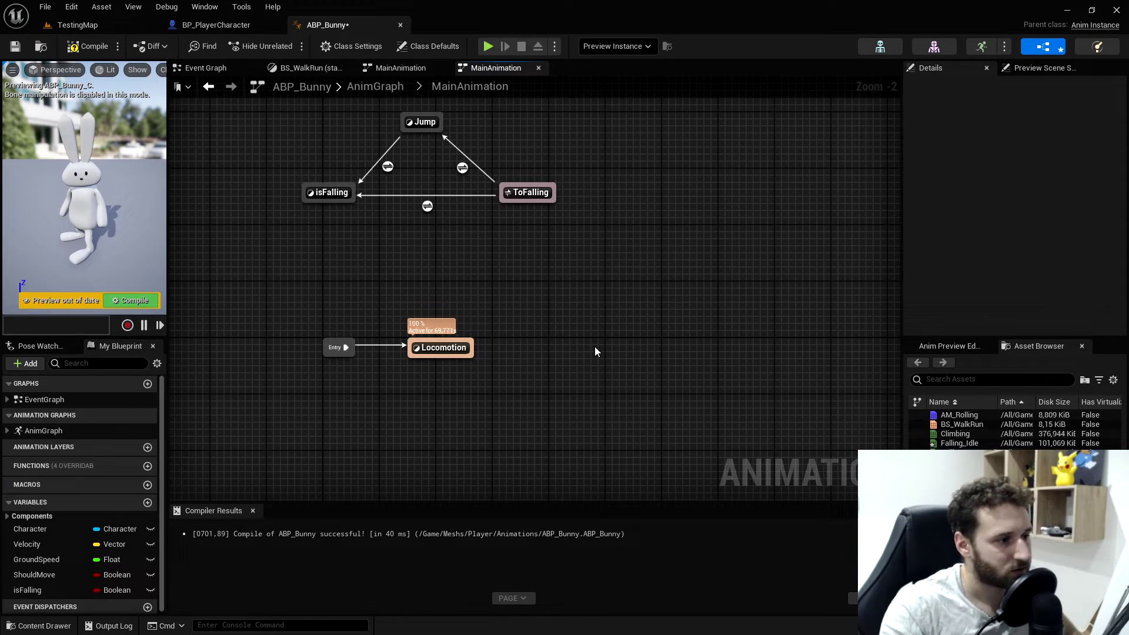
right_click_drag(411, 163, 444, 253)
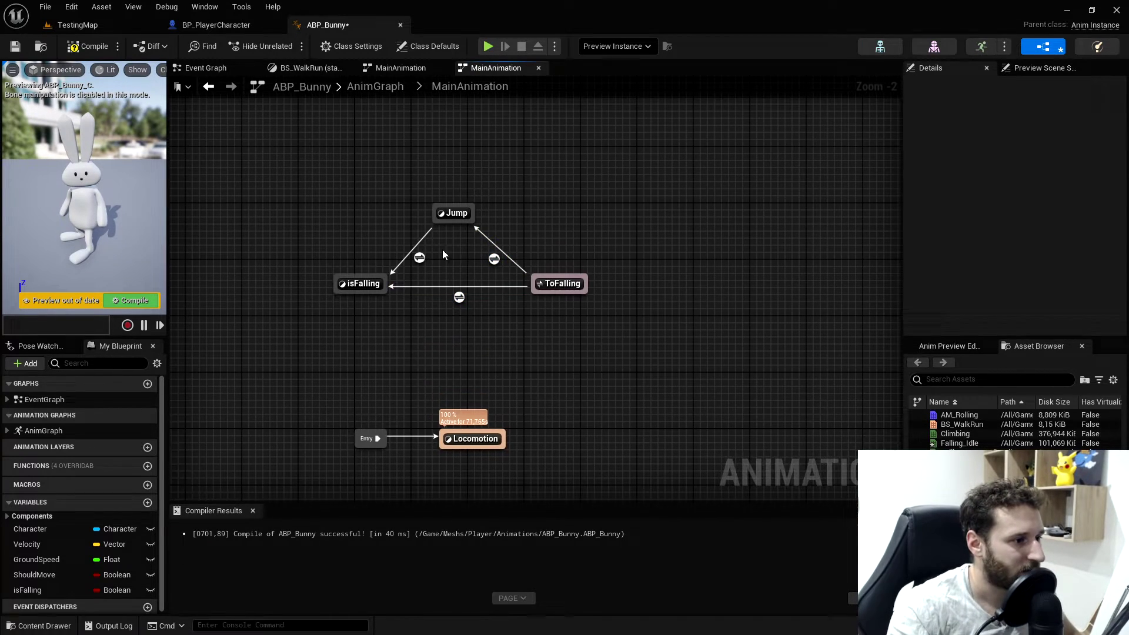
right_click_drag(483, 380, 492, 332)
- Open the ToFalling to Jump transition rule and feed a getter of the isFalling variable into a new AND node
scroll(482, 287, "up", 1)
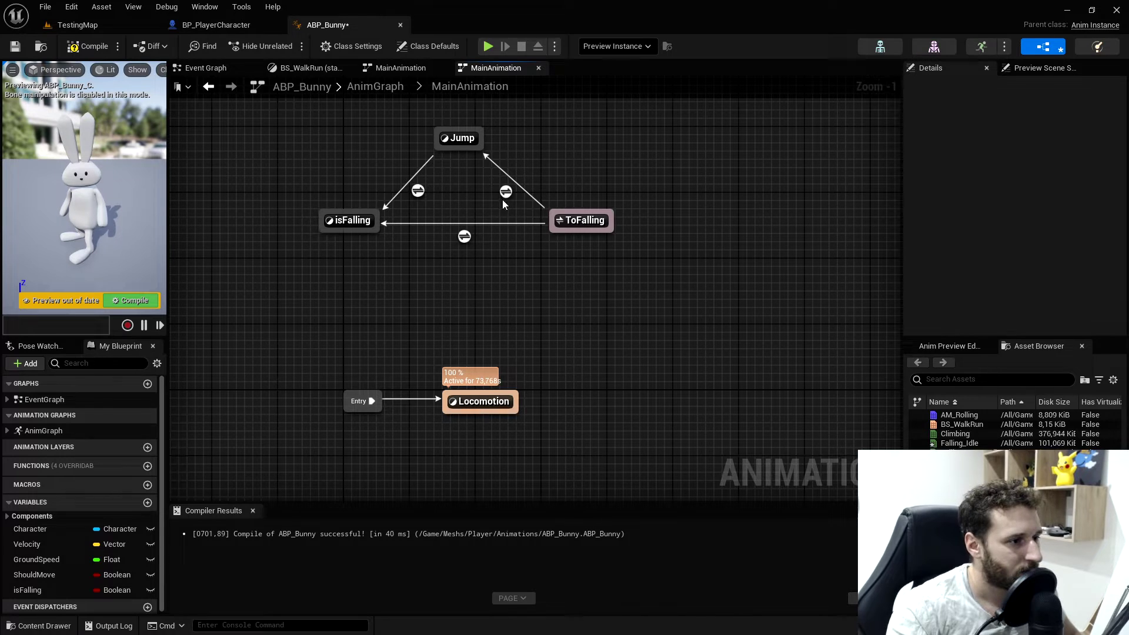
right_click_drag(502, 203, 520, 303)
scroll(496, 225, "up", 1)
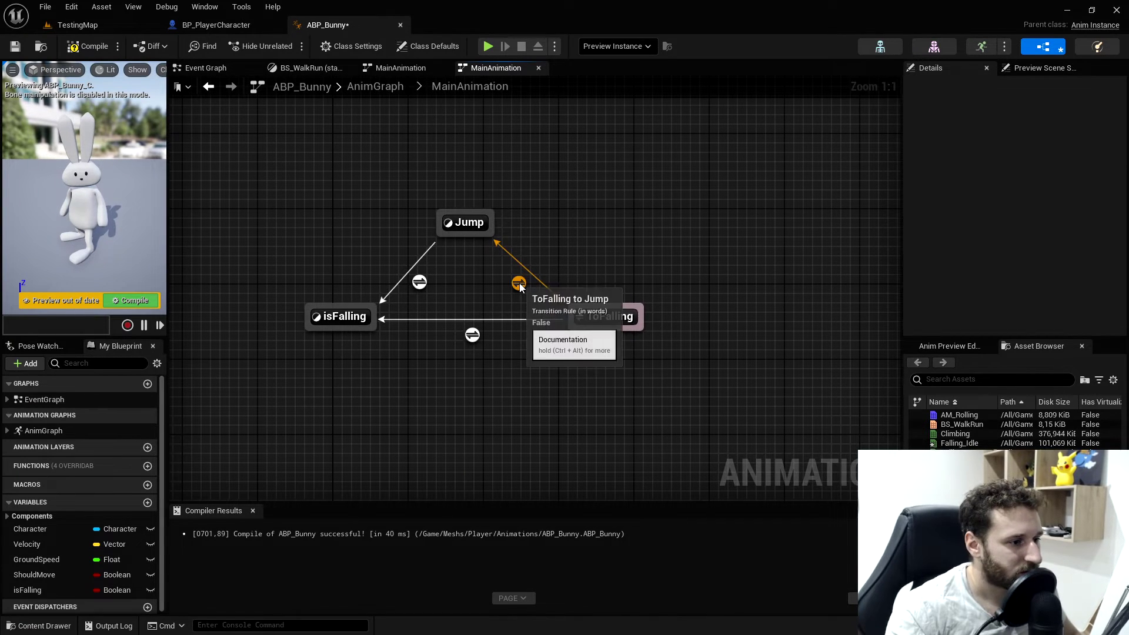
double_click(524, 284)
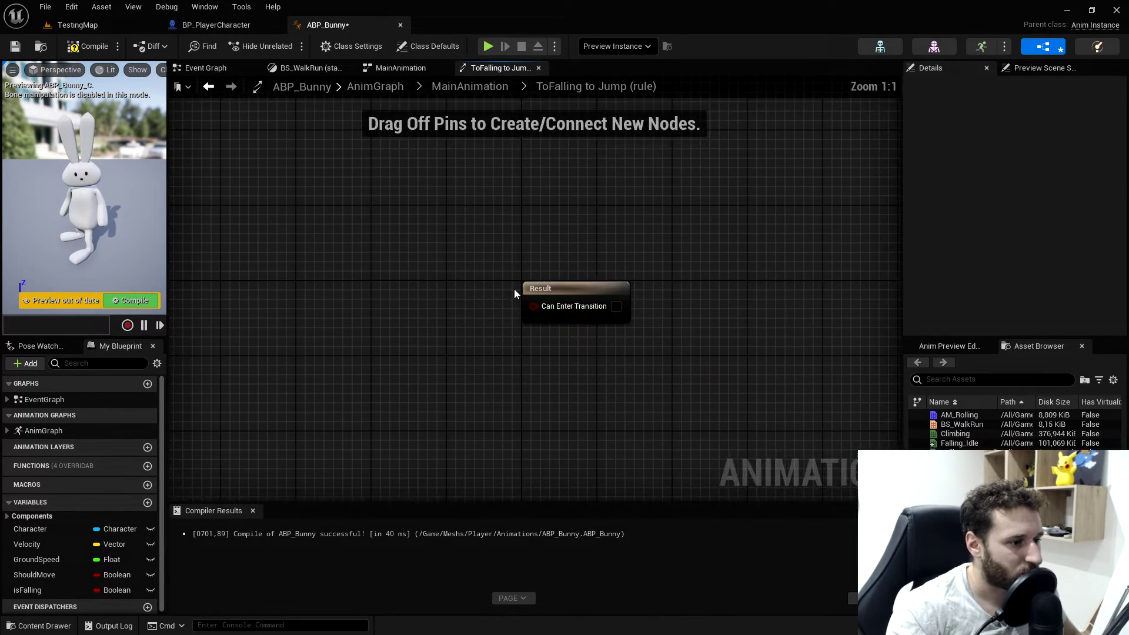
left_click_drag(27, 590, 302, 361)
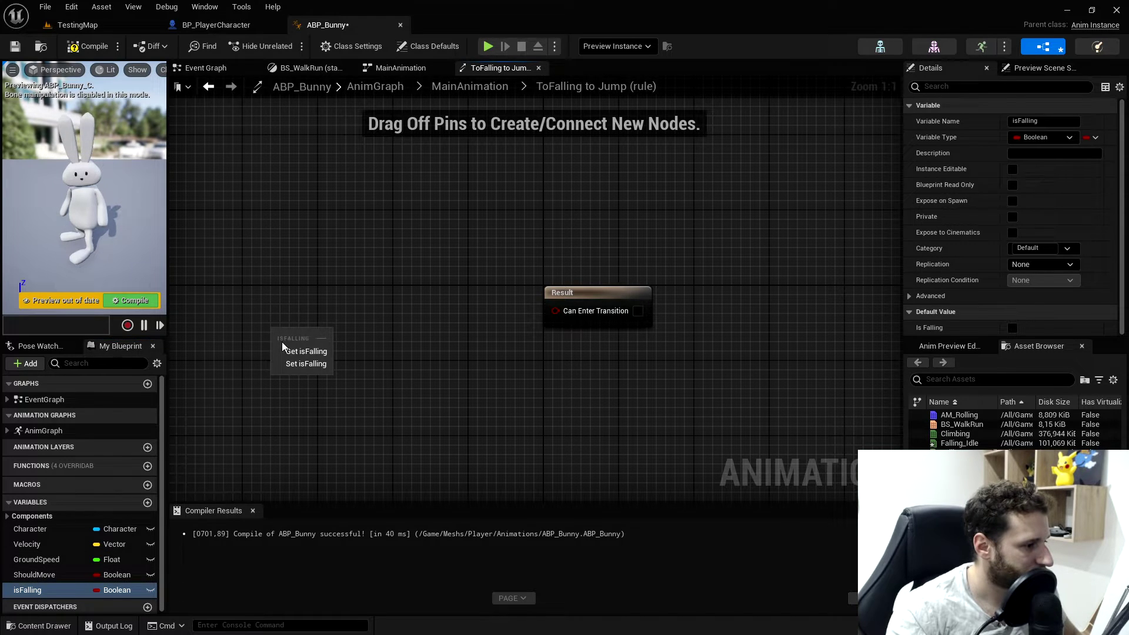
left_click(310, 350)
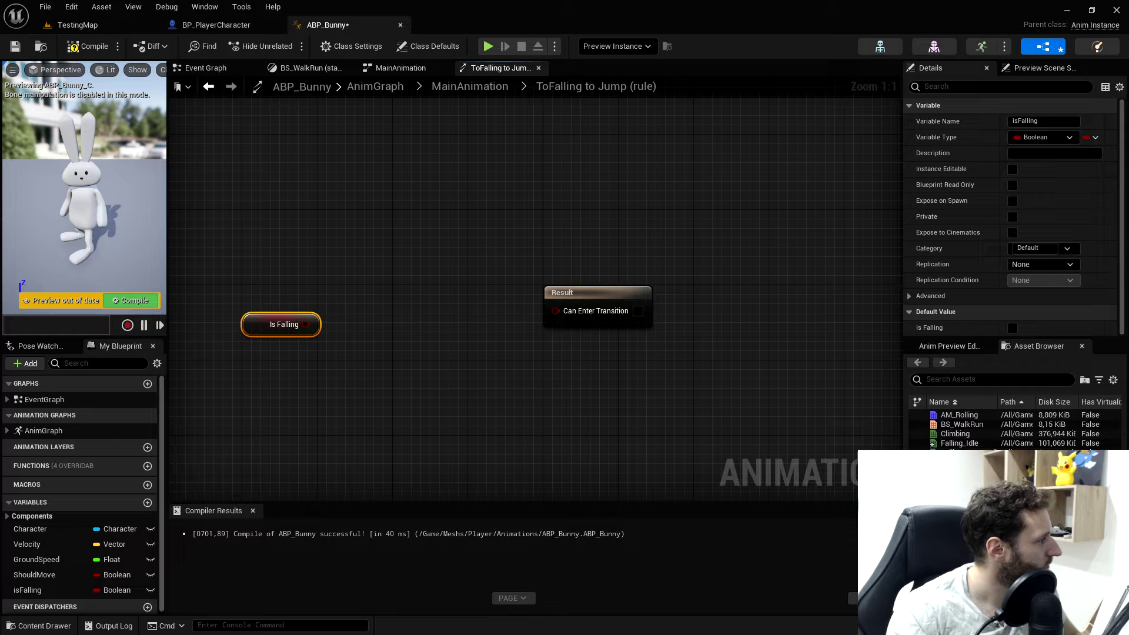
left_click(330, 358)
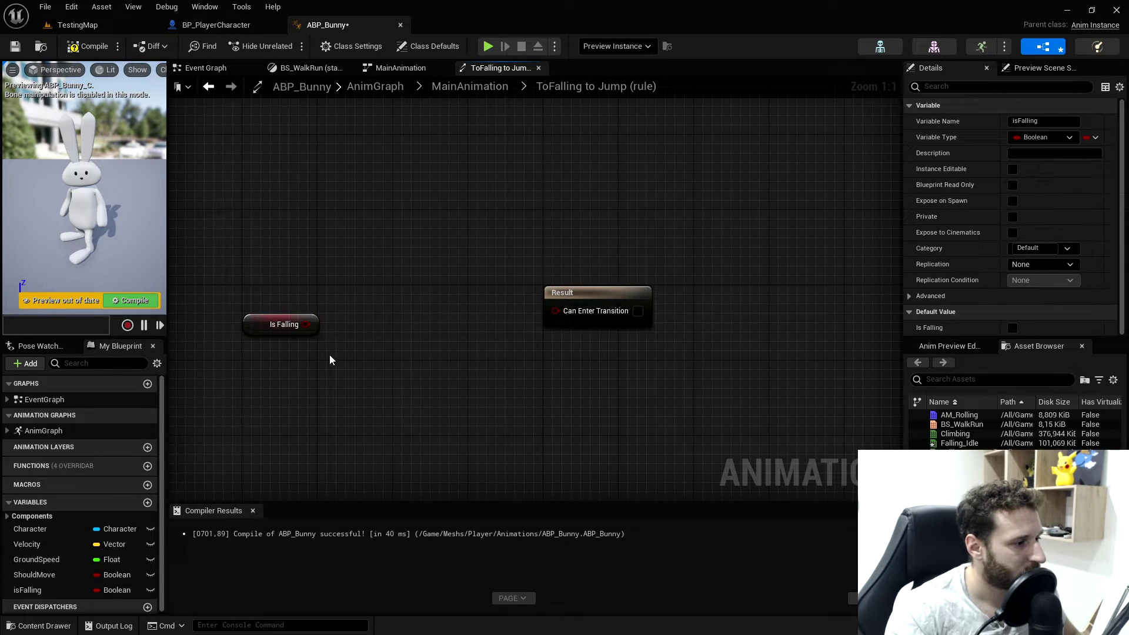
left_click_drag(259, 328, 353, 321)
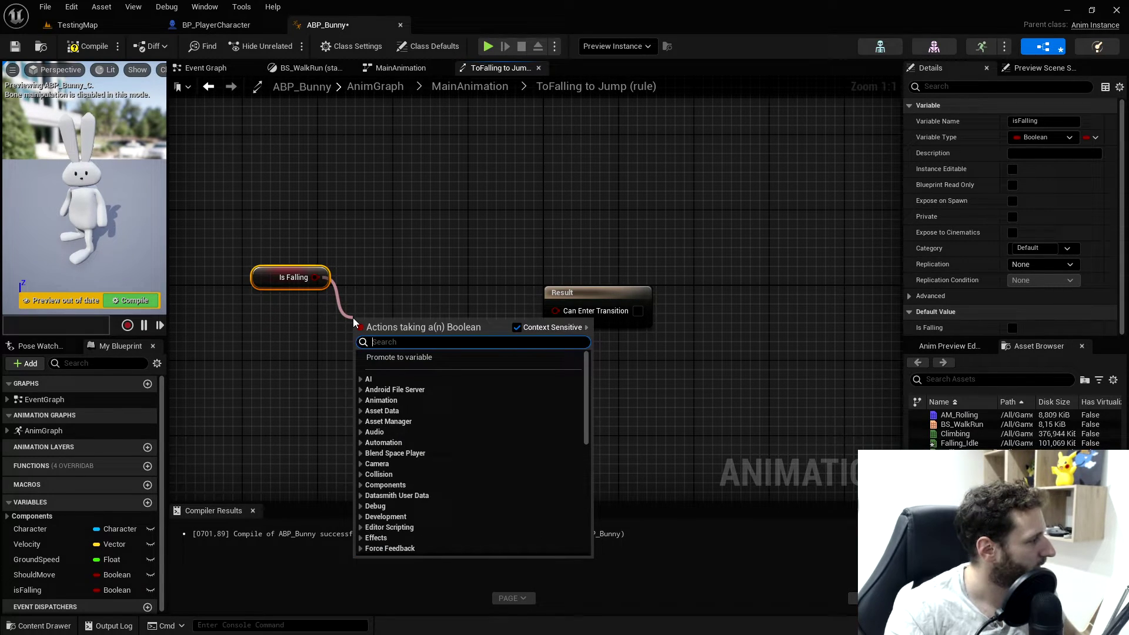
type("and")
key("Return")
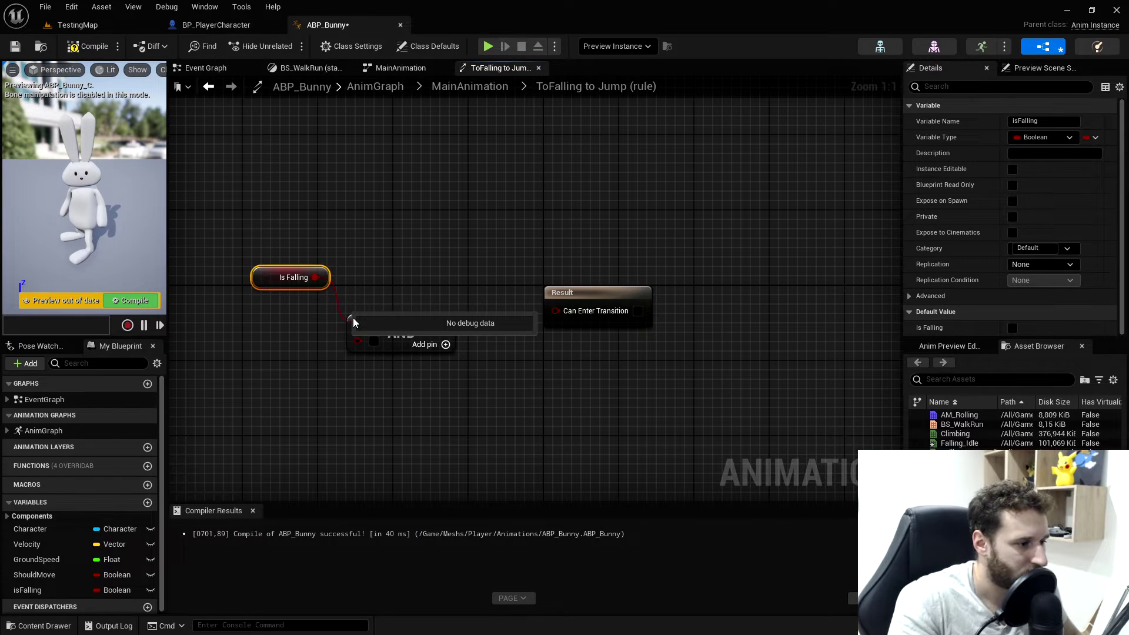
- Add a getter for the Velocity variable to the rule and split its output into X, Y and Z components
right_click_drag(273, 386, 377, 374)
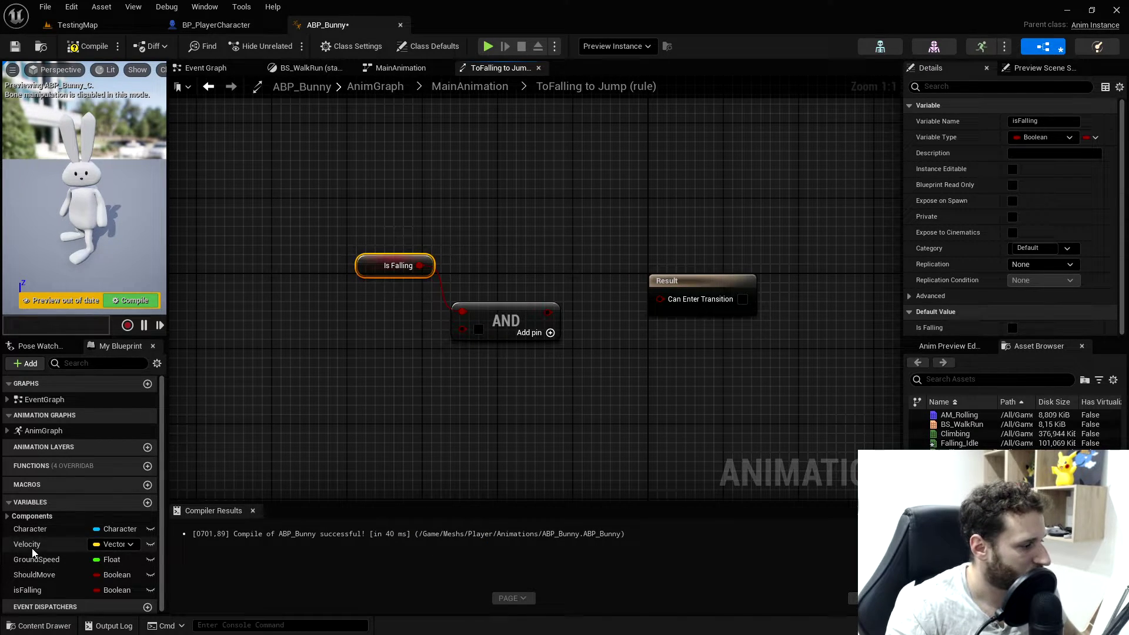
left_click_drag(27, 544, 259, 352)
left_click(262, 360)
right_click(288, 343)
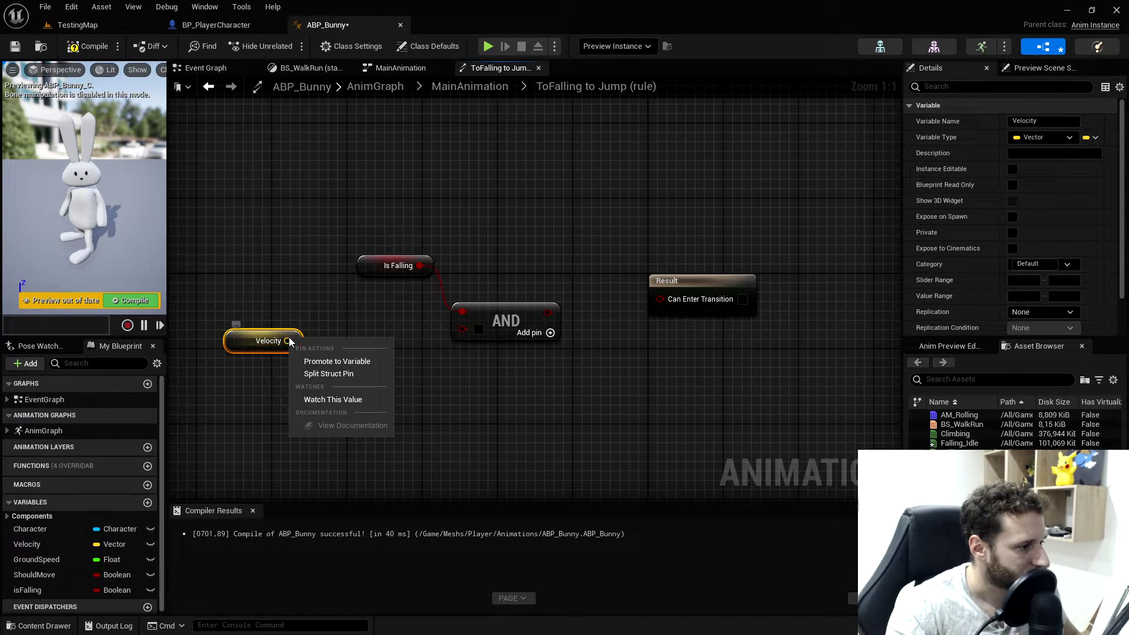
left_click(328, 374)
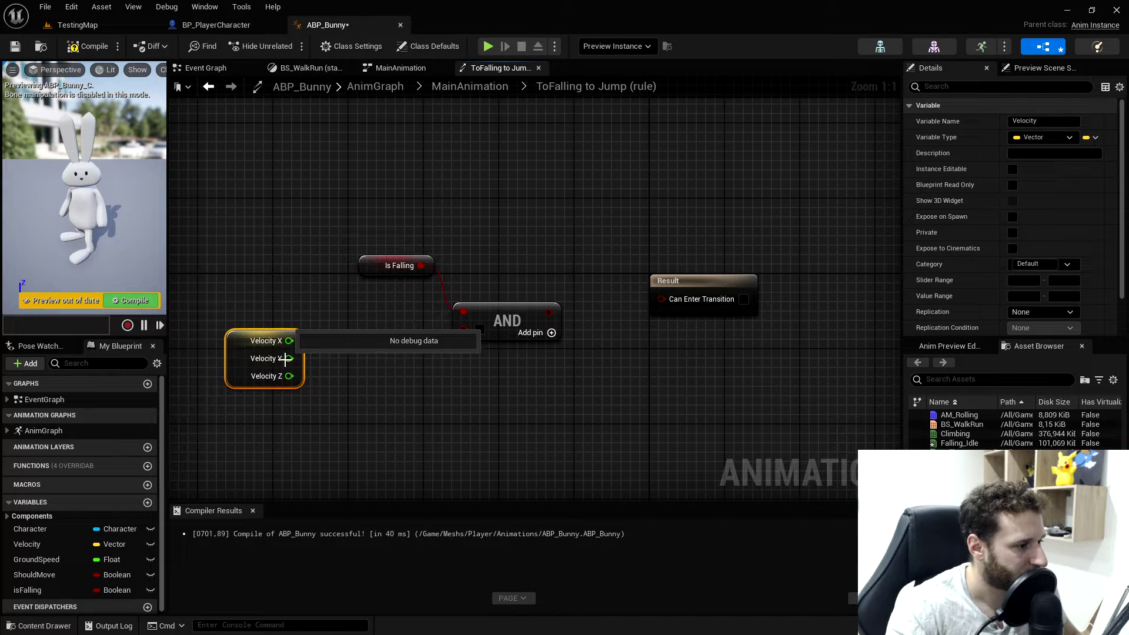
- Add a greater-than comparison on Velocity Z with a threshold of 100.0
left_click_drag(239, 351, 361, 349)
type(">")
key("Return")
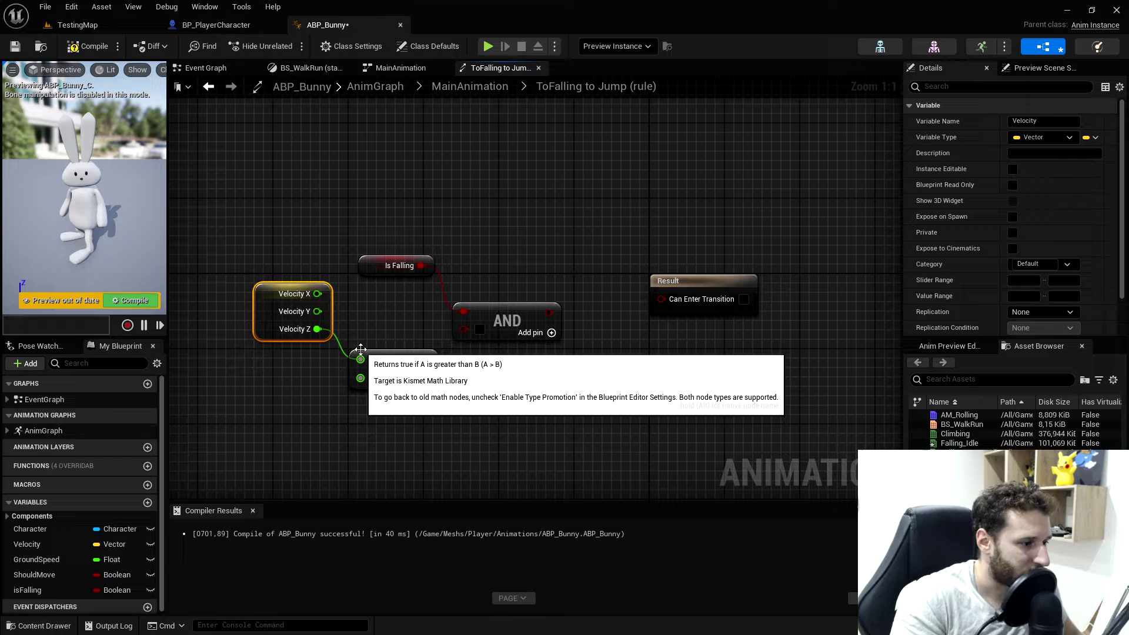
left_click(378, 378)
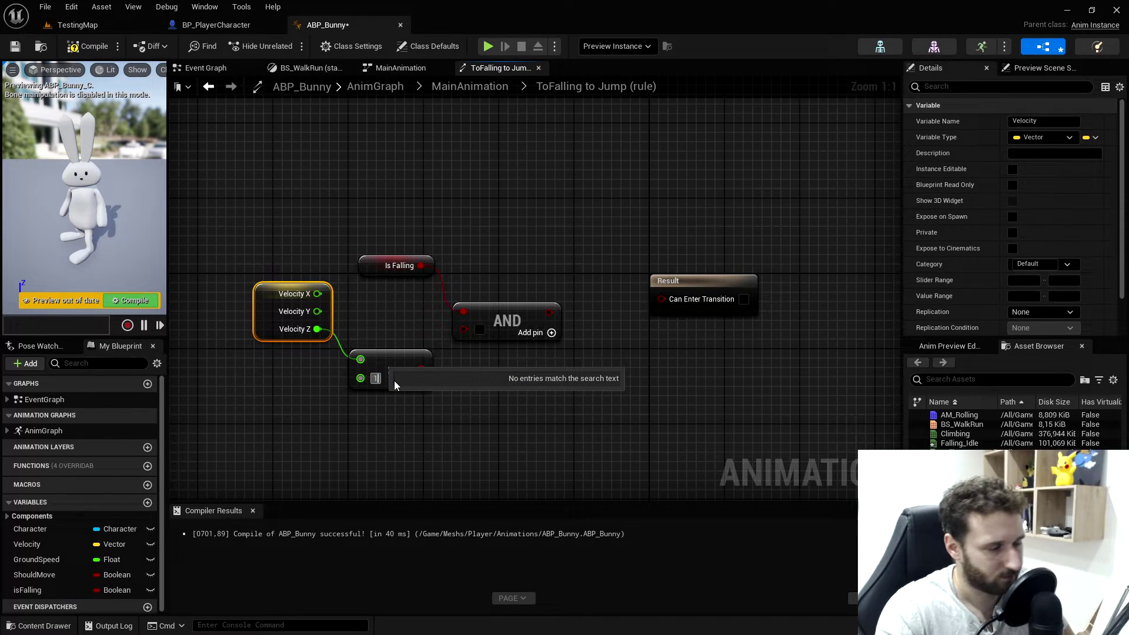
type("100,")
key("Return")
- Wire the Velocity Z comparison through the AND node into Can Enter Transition, and compile and save the blueprint
left_click_drag(436, 369, 464, 329)
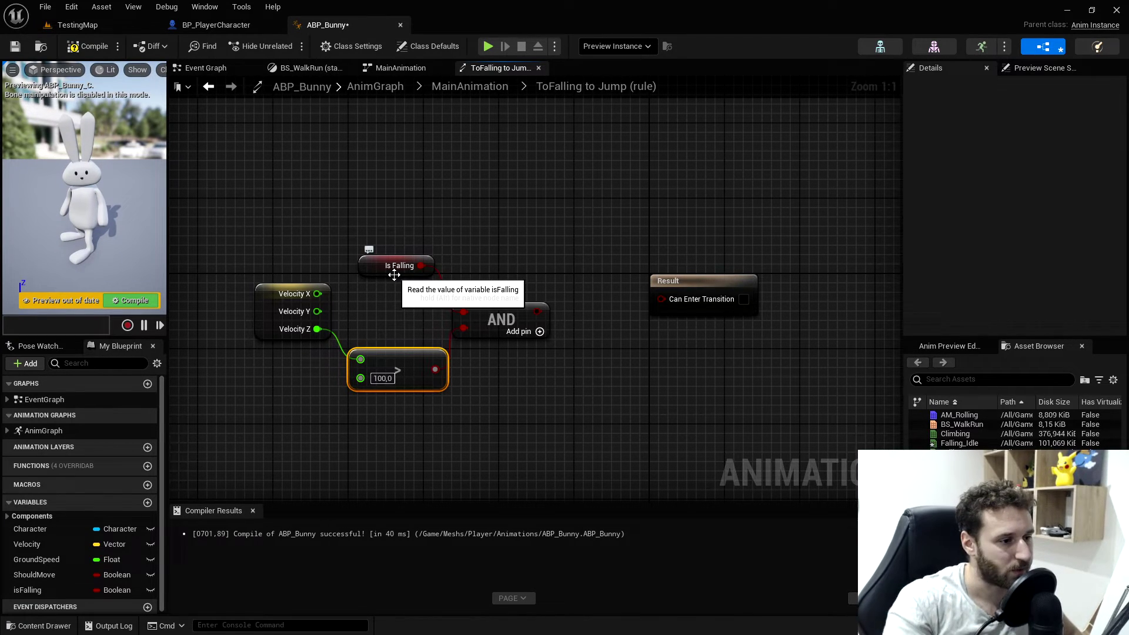
left_click_drag(502, 319, 668, 301)
left_click(87, 46)
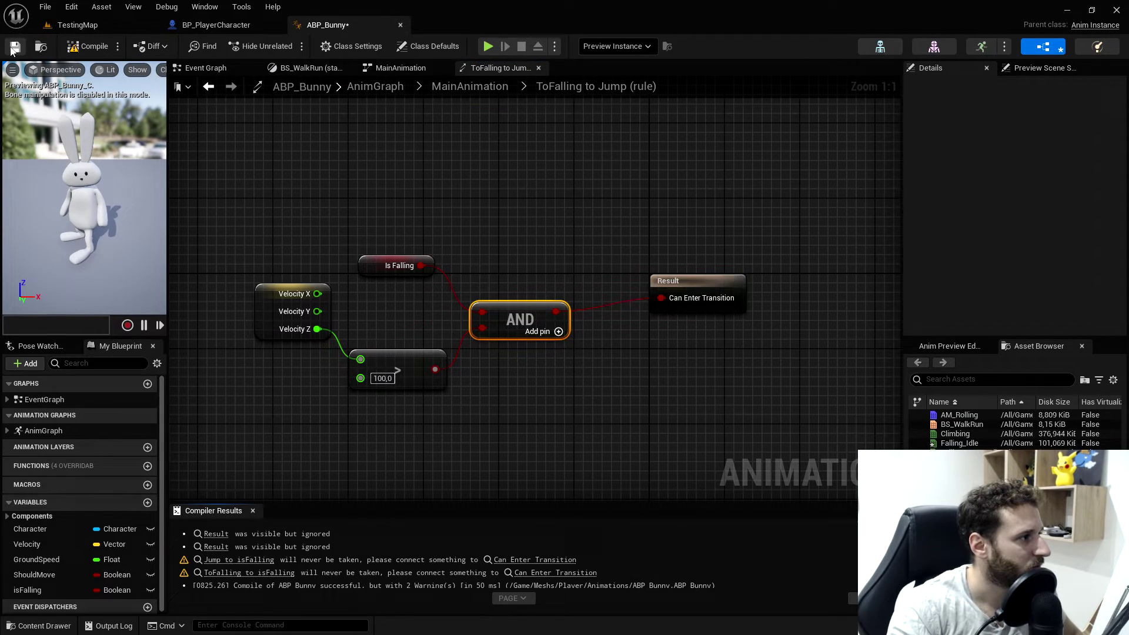
left_click(15, 46)
- In MainAnimation's Jump state, add the Jumping_Up animation, connect it to the output pose, and compile and save
left_click(467, 86)
right_click_drag(541, 257, 510, 300)
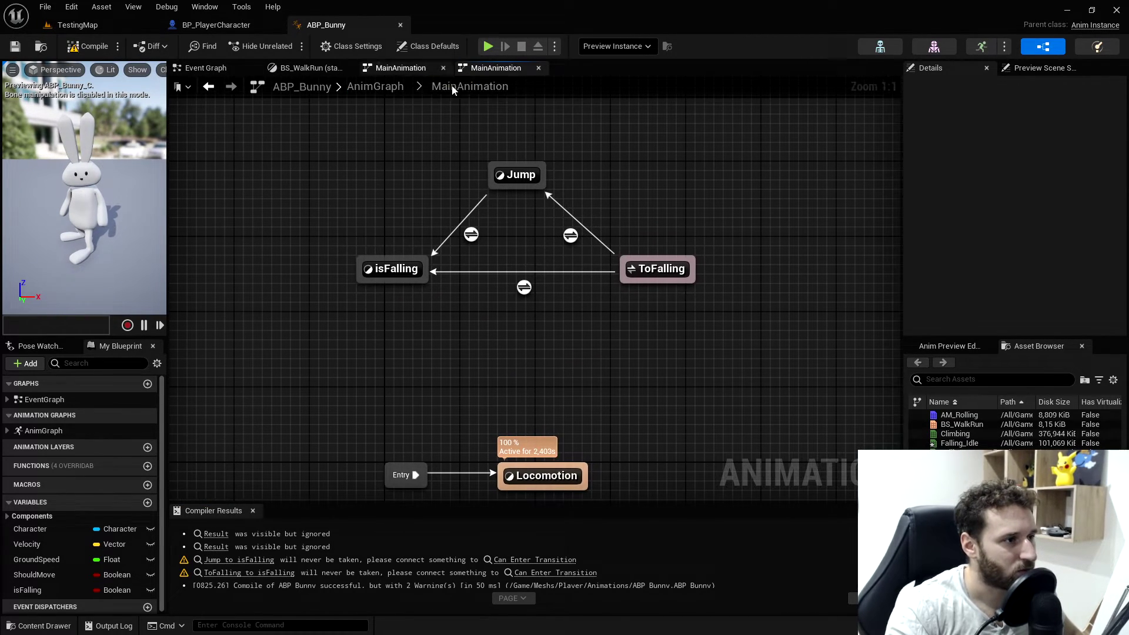
right_click_drag(512, 209, 468, 238)
double_click(474, 205)
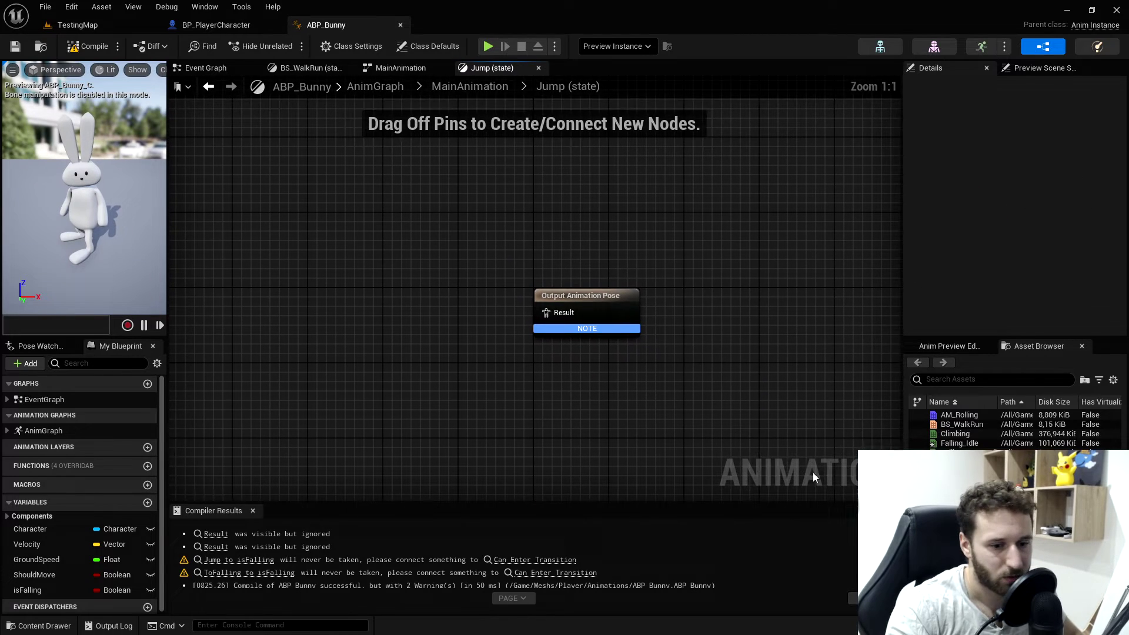
left_click_drag(958, 470, 371, 305)
left_click_drag(434, 333, 548, 313)
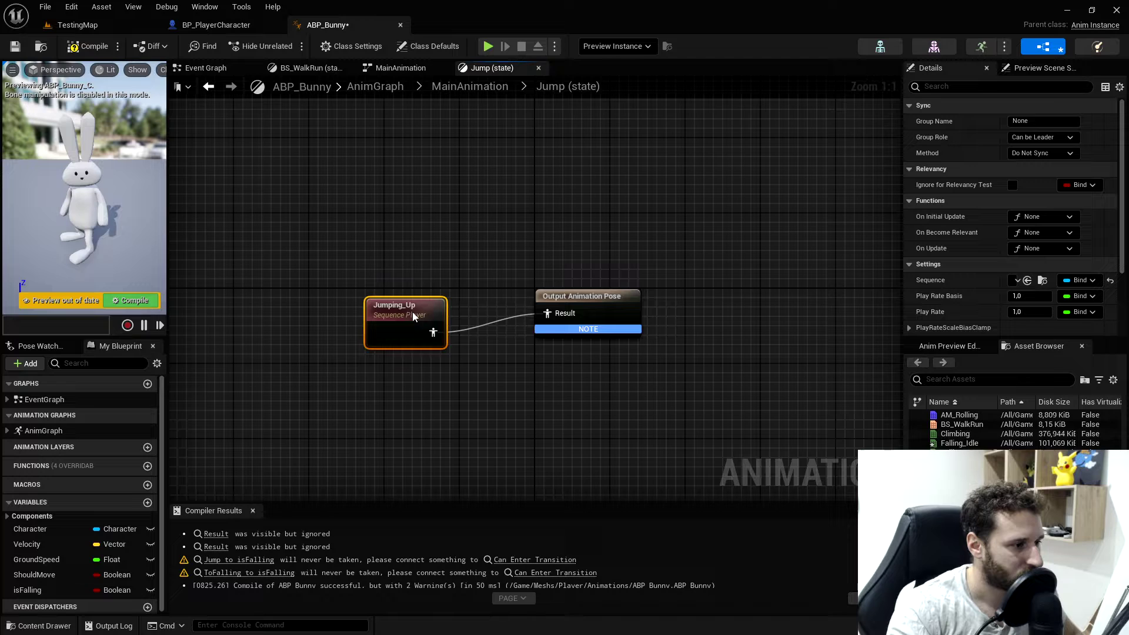
left_click_drag(395, 311, 414, 292)
left_click(90, 51)
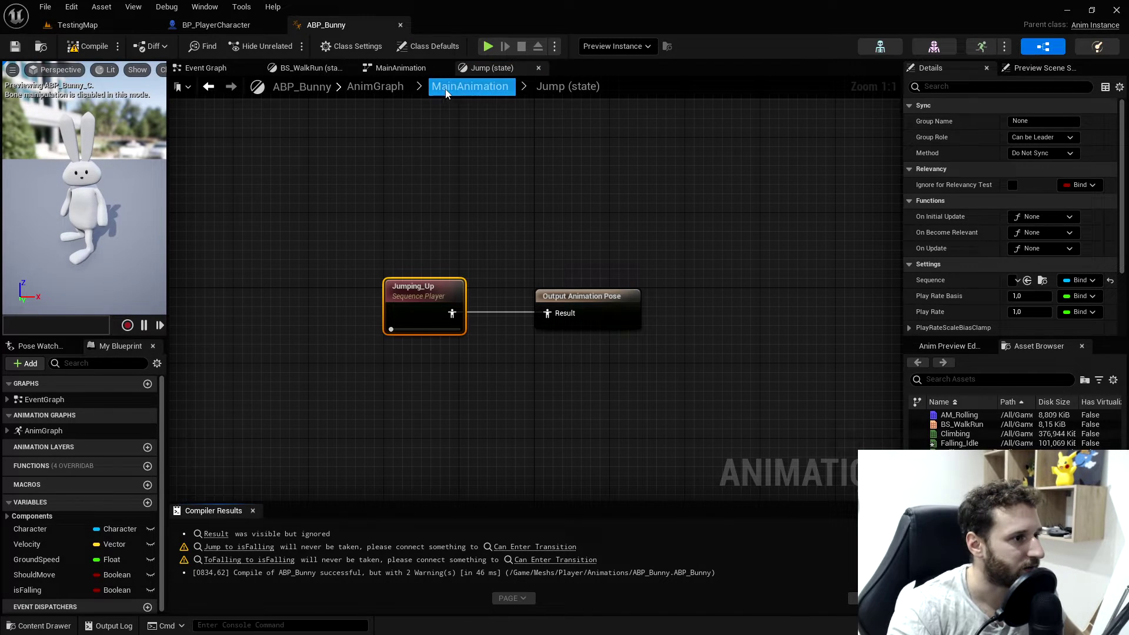
- Back in MainAnimation, enable the automatic rule option for the transition from Jump to isFalling
left_click(475, 92)
right_click_drag(461, 242, 421, 374)
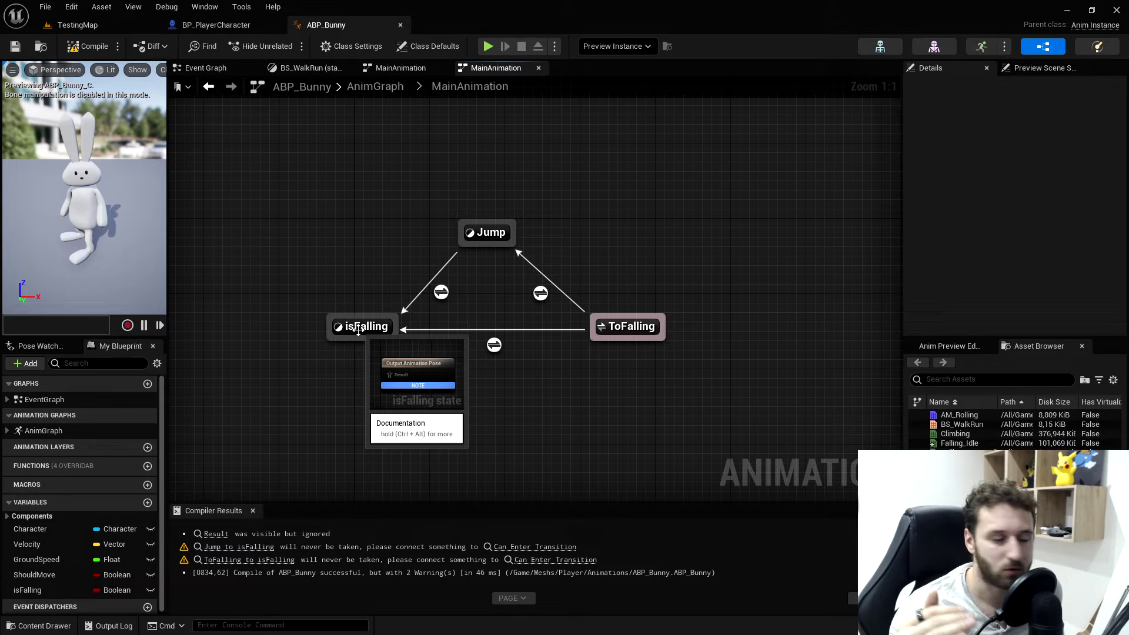
left_click(442, 292)
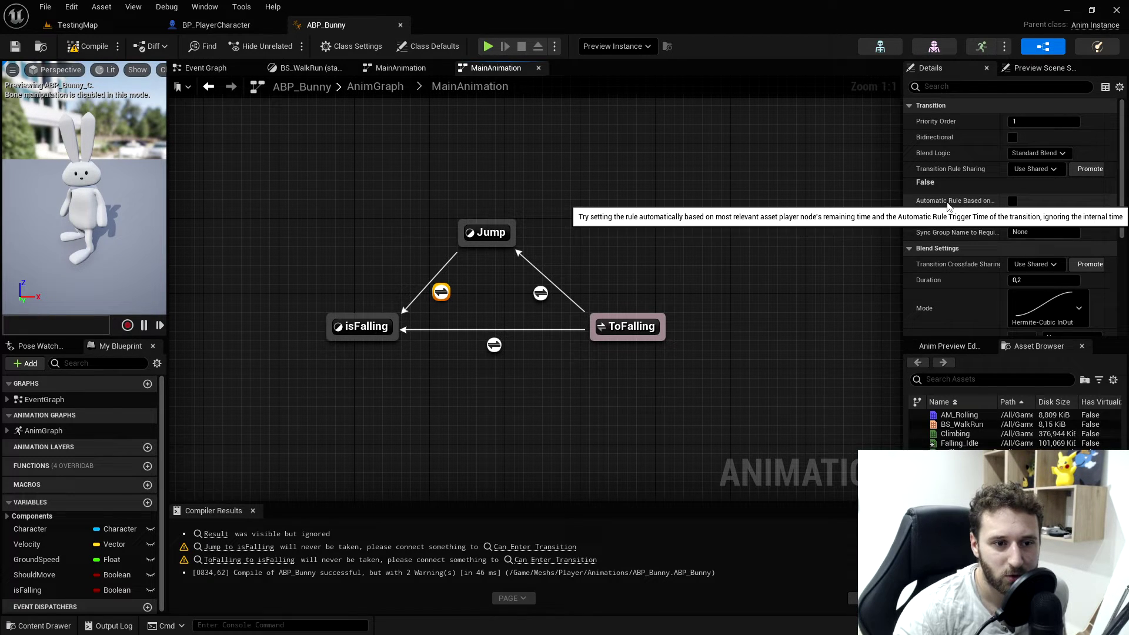
left_click(1013, 201)
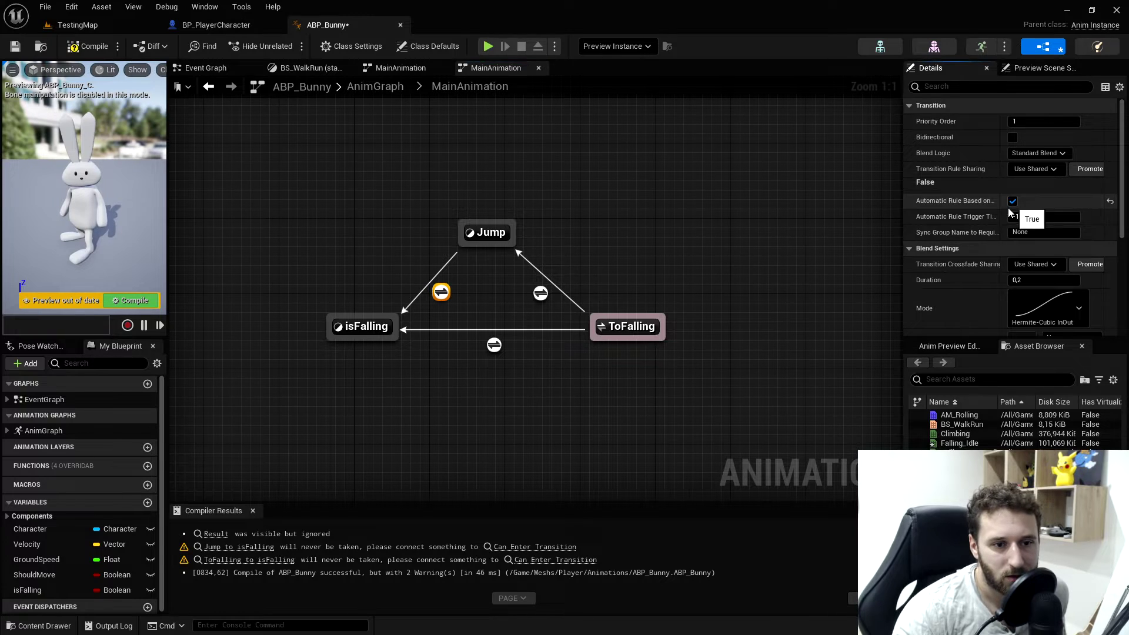
scroll(962, 204, "down", 4)
scroll(965, 205, "down", 2)
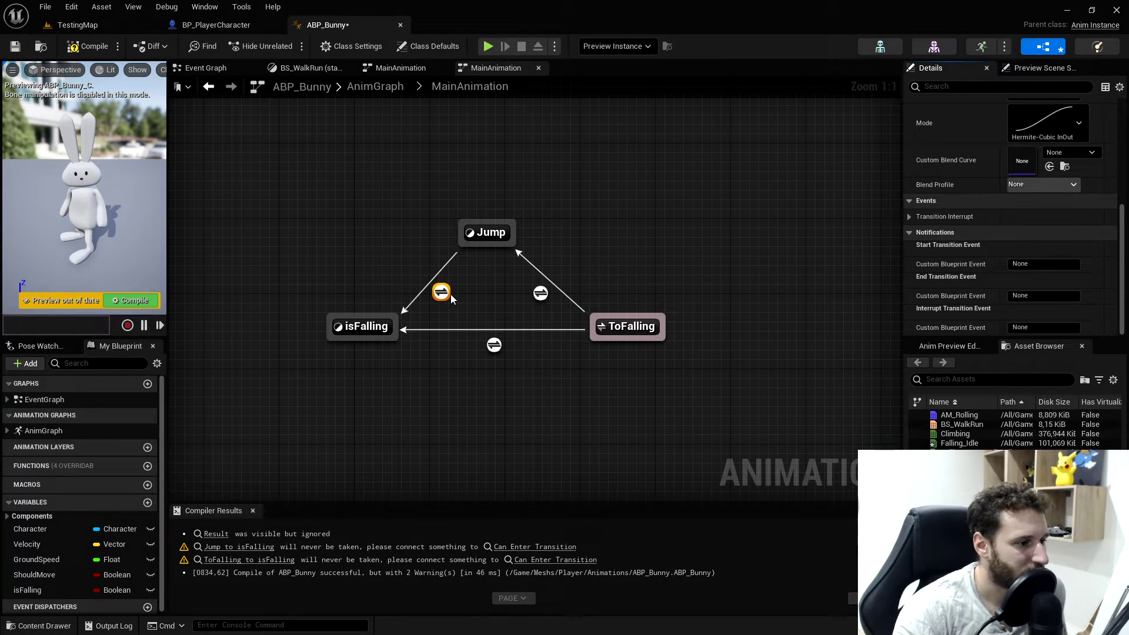
left_click(472, 292)
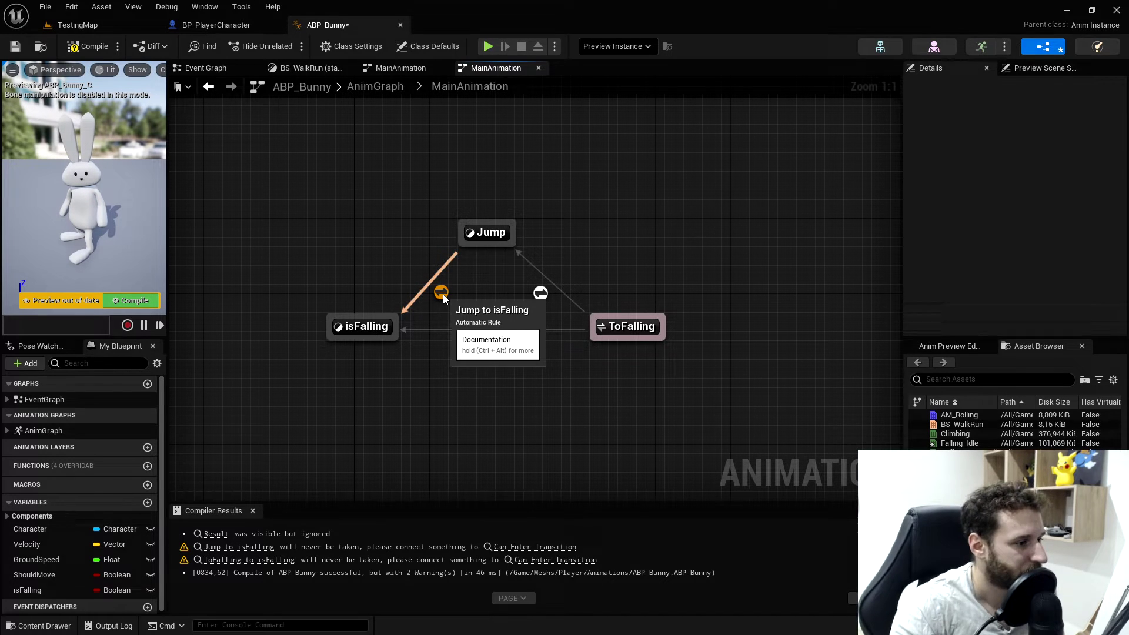
- Open the isFalling state, add the Falling_Idle animation and connect it to the output pose
double_click(367, 327)
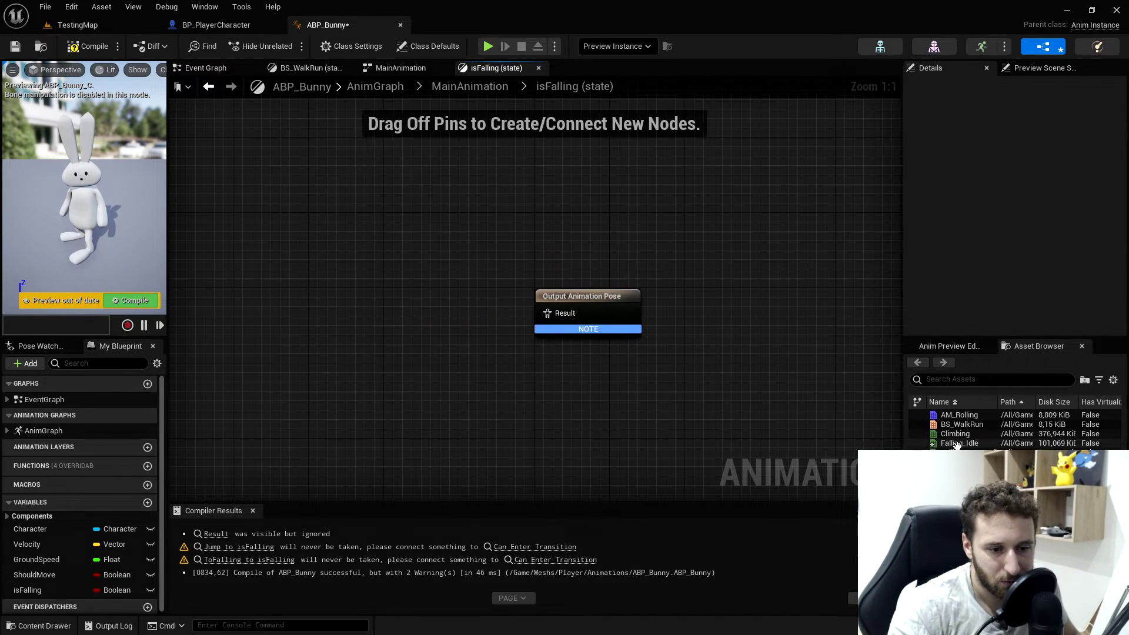
mouse_move(959, 445)
left_click_drag(959, 445, 361, 298)
left_click_drag(422, 334, 548, 313)
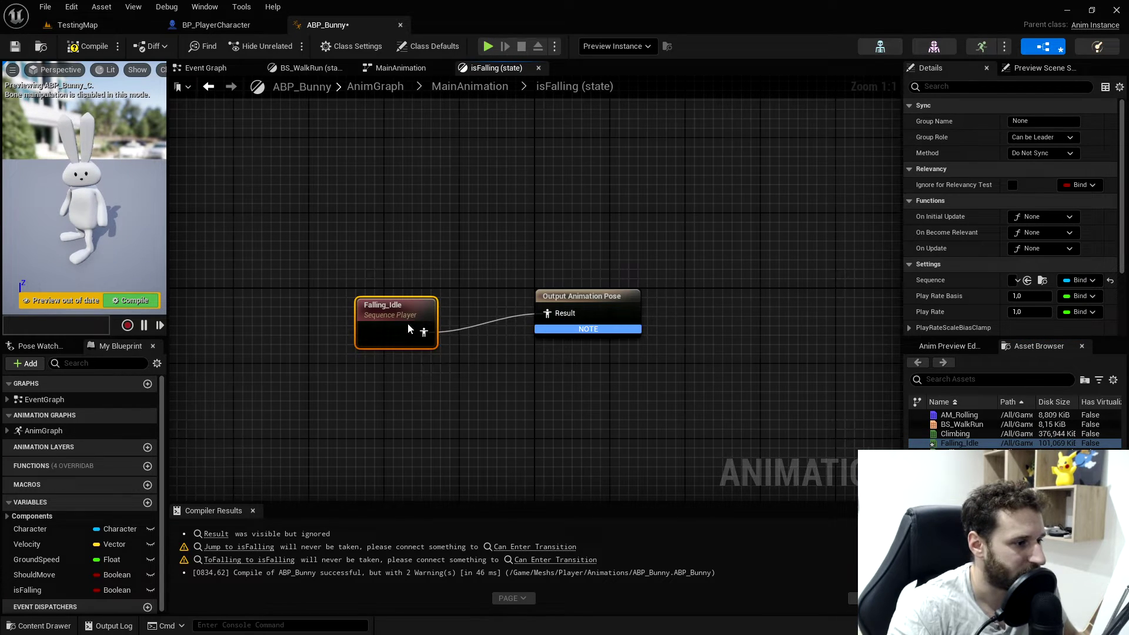
left_click_drag(386, 328, 405, 318)
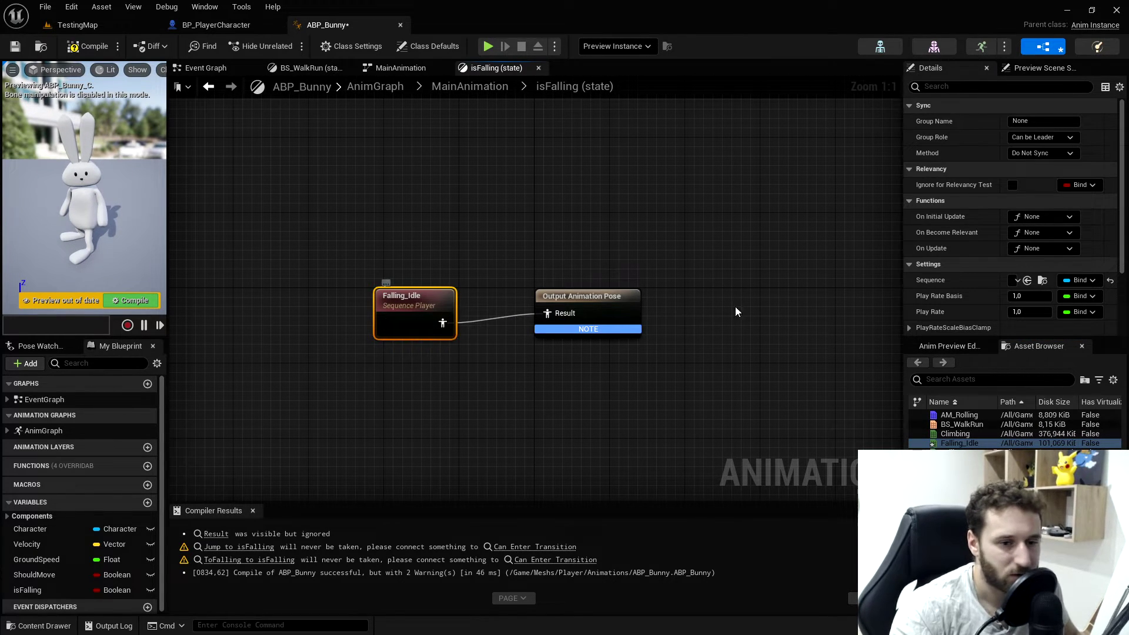
- Make sure Loop Animation is enabled for the Falling_Idle sequence player, and compile and save the blueprint
scroll(956, 238, "down", 4)
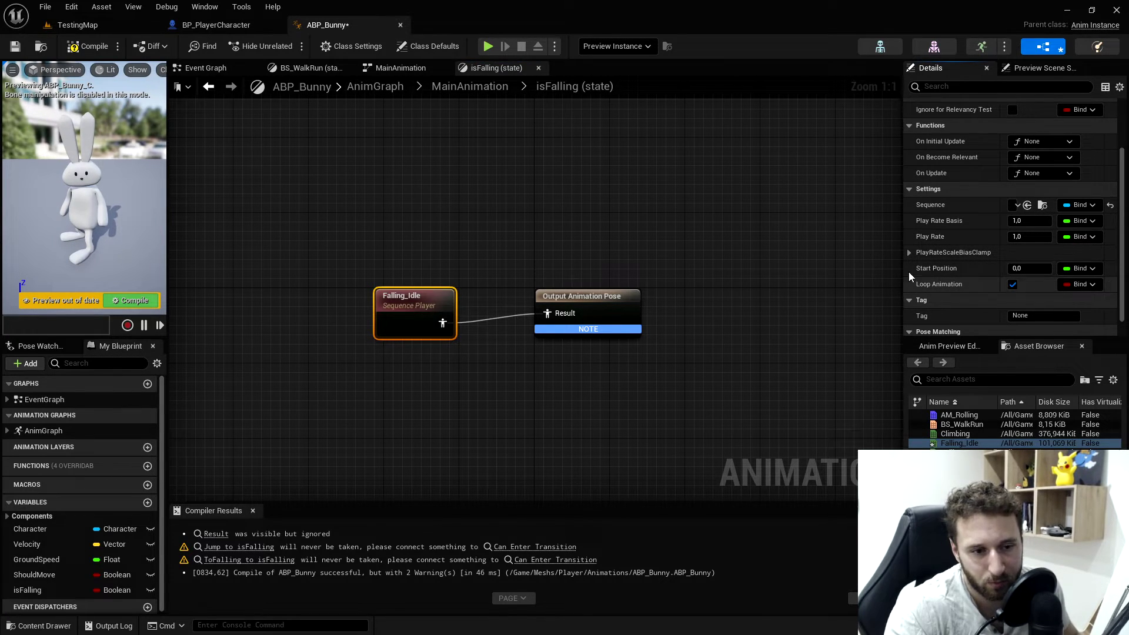
left_click(1012, 284)
left_click(73, 46)
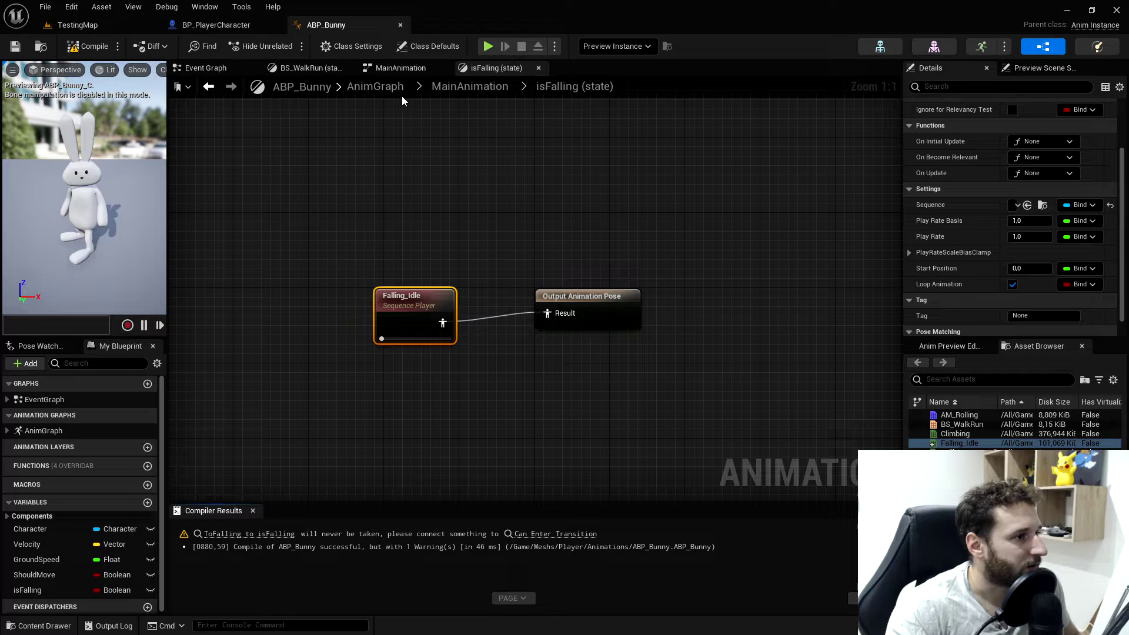
- In MainAnimation's ToFalling to isFalling transition rule, connect the isFalling variable to Can Enter Transition and compile
left_click(470, 87)
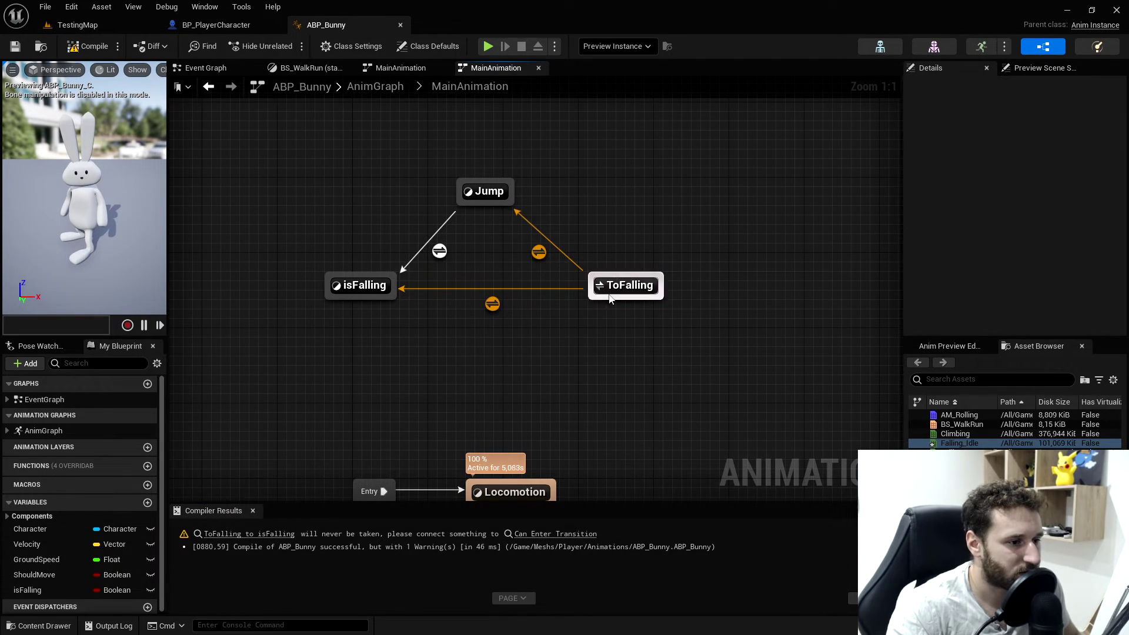
right_click_drag(471, 337, 484, 368)
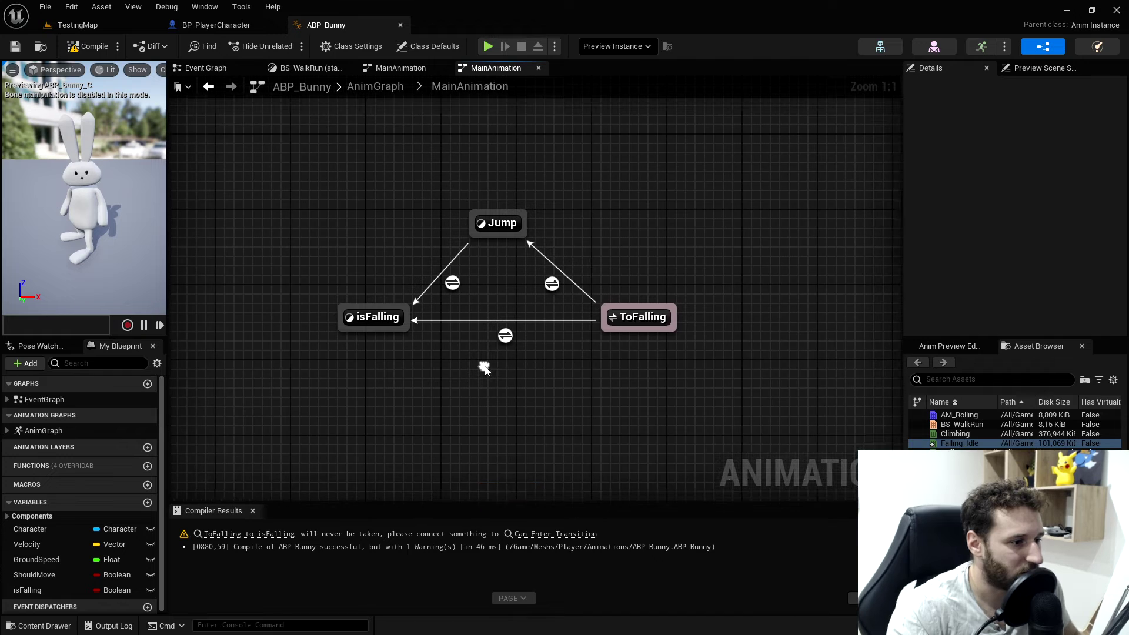
double_click(505, 337)
left_click_drag(27, 590, 546, 312, "ctrl")
left_click(438, 318)
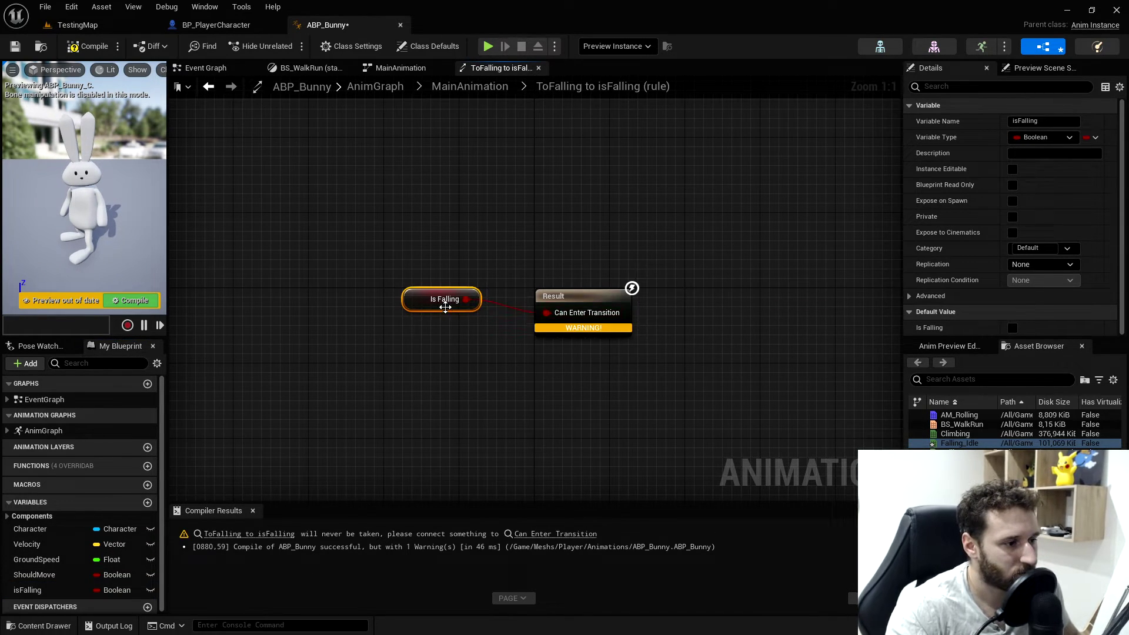
left_click_drag(446, 306, 436, 335)
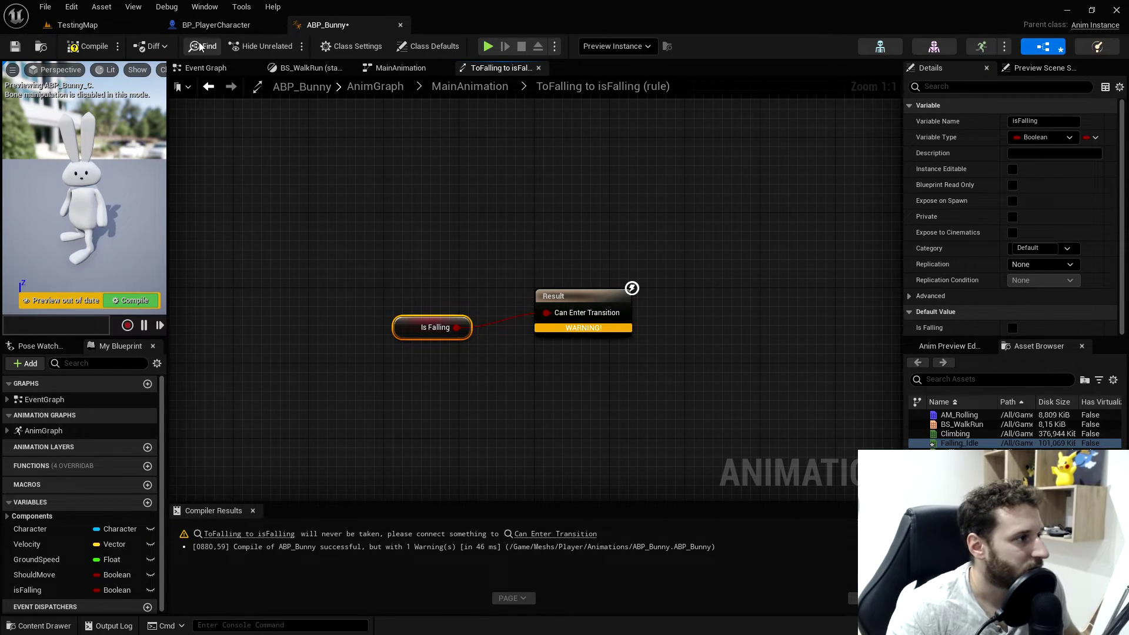
left_click(87, 45)
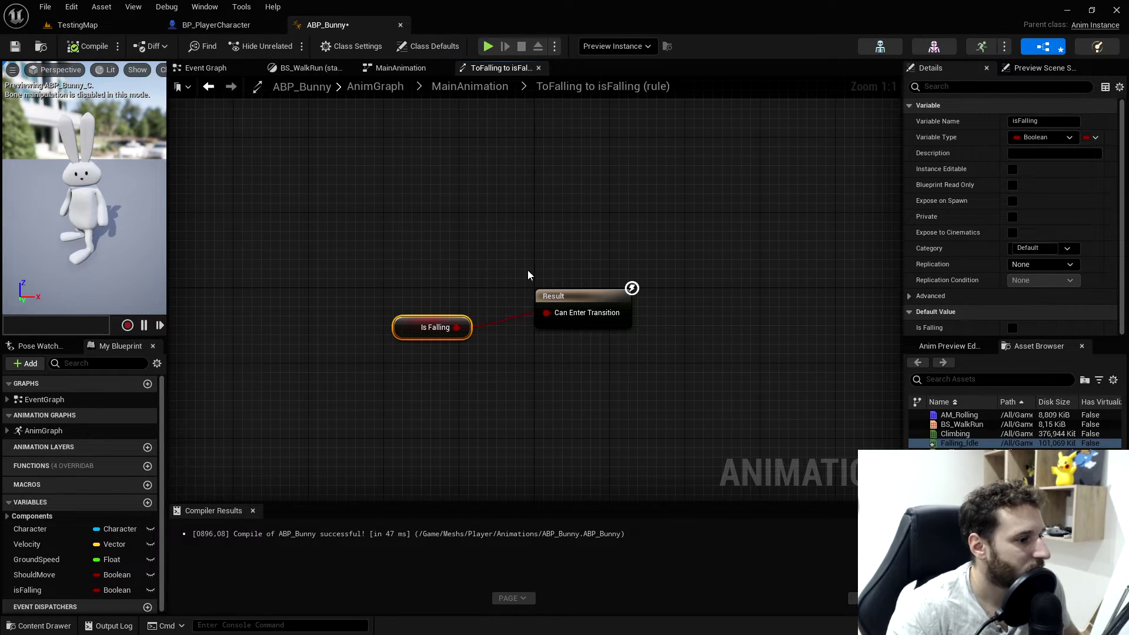
- Back in MainAnimation, set the Priority Order of the ToFalling to isFalling transition to 2, and compile and save
left_click(483, 88)
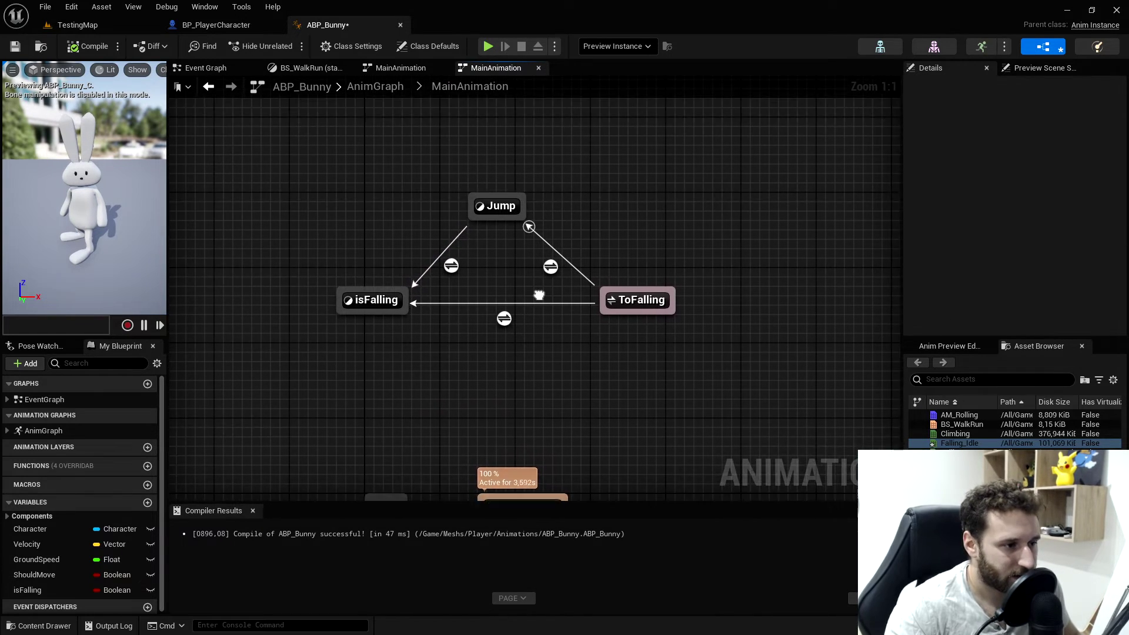
left_click(638, 319)
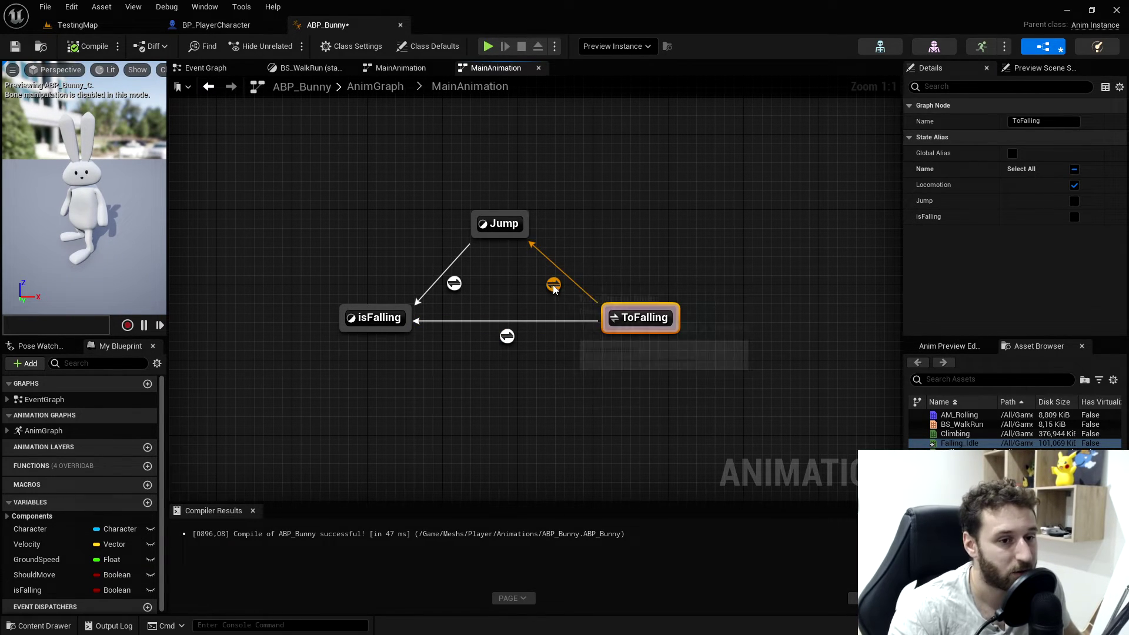
left_click(510, 275)
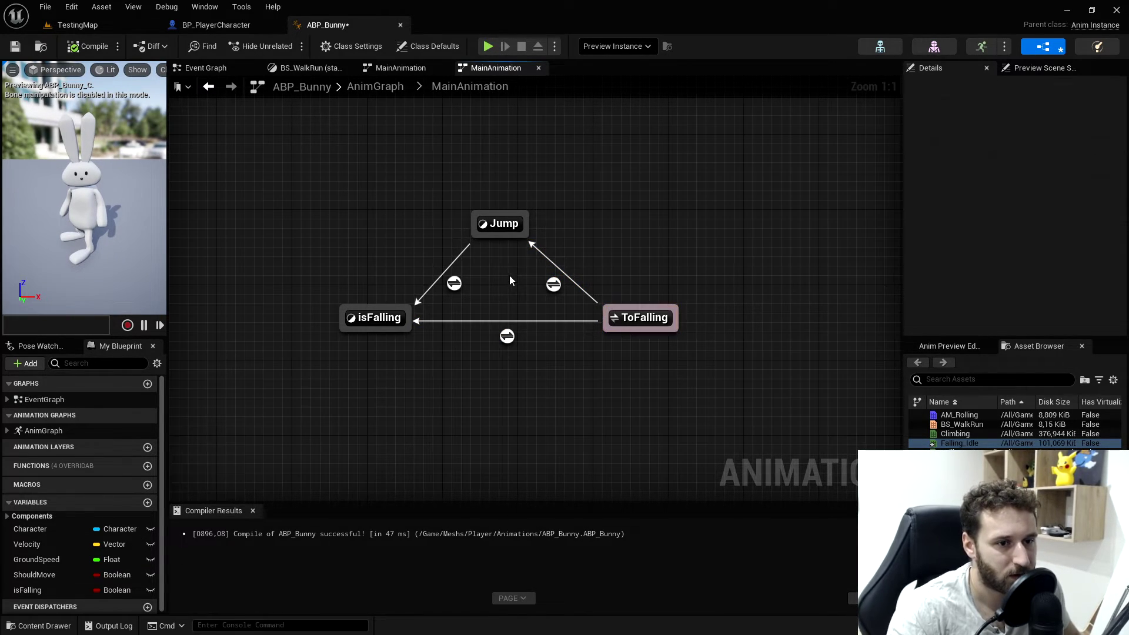
left_click(553, 285)
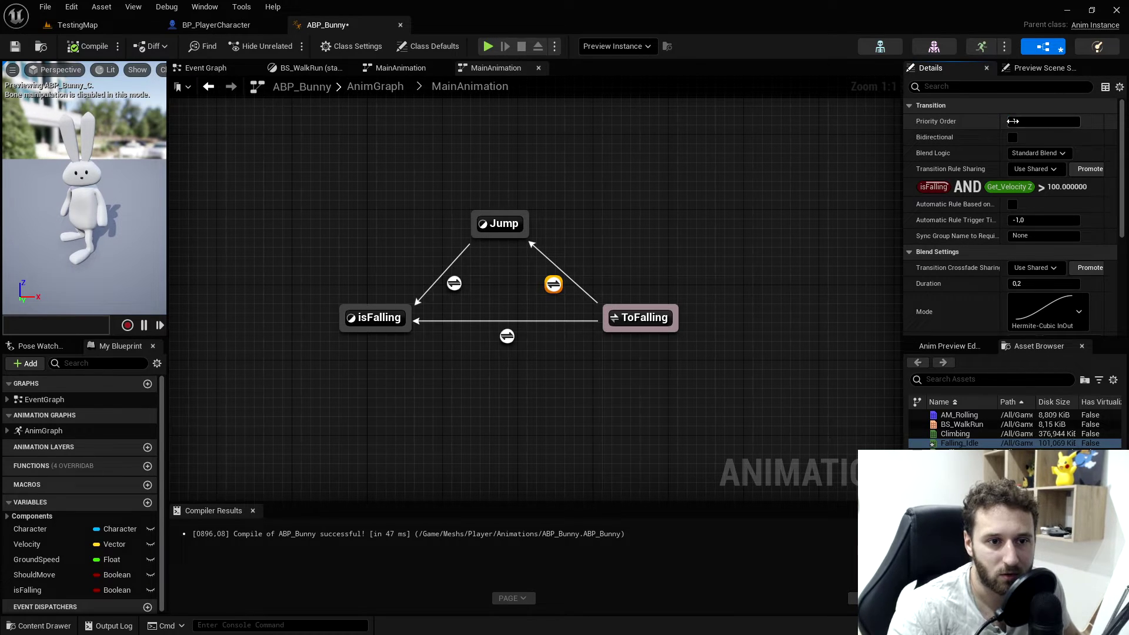
left_click(507, 335)
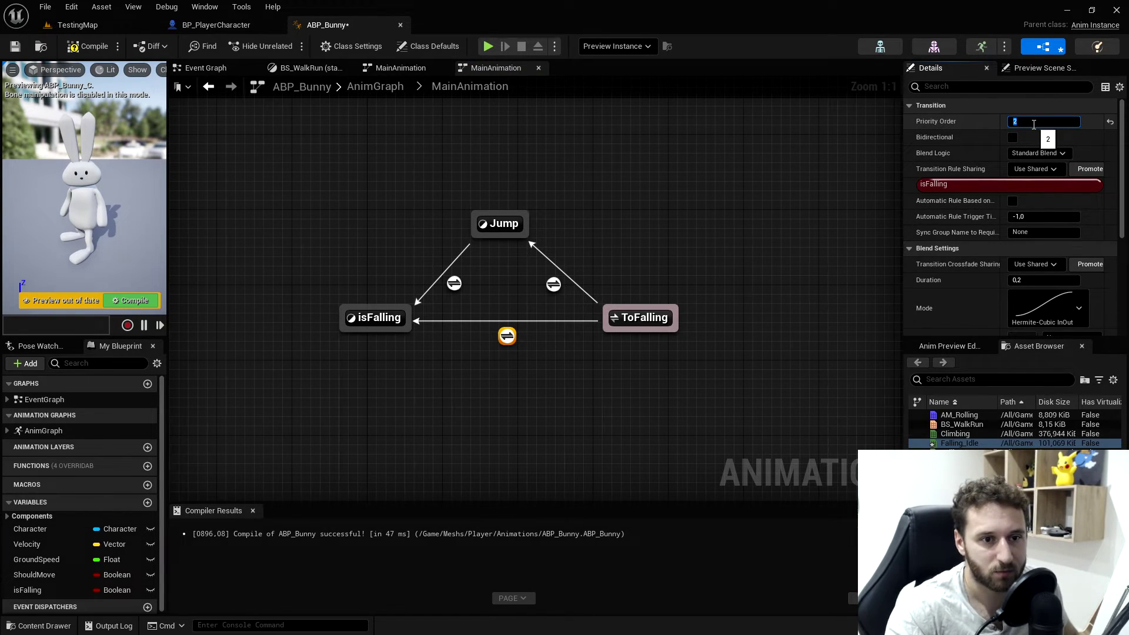
left_click(659, 257)
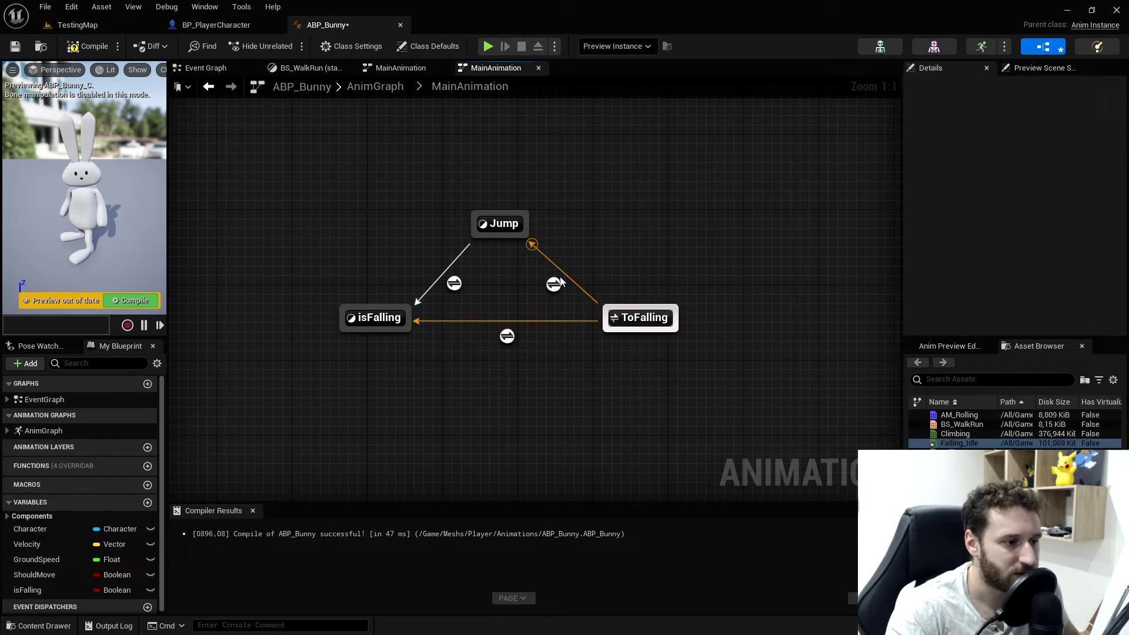
mouse_move(554, 288)
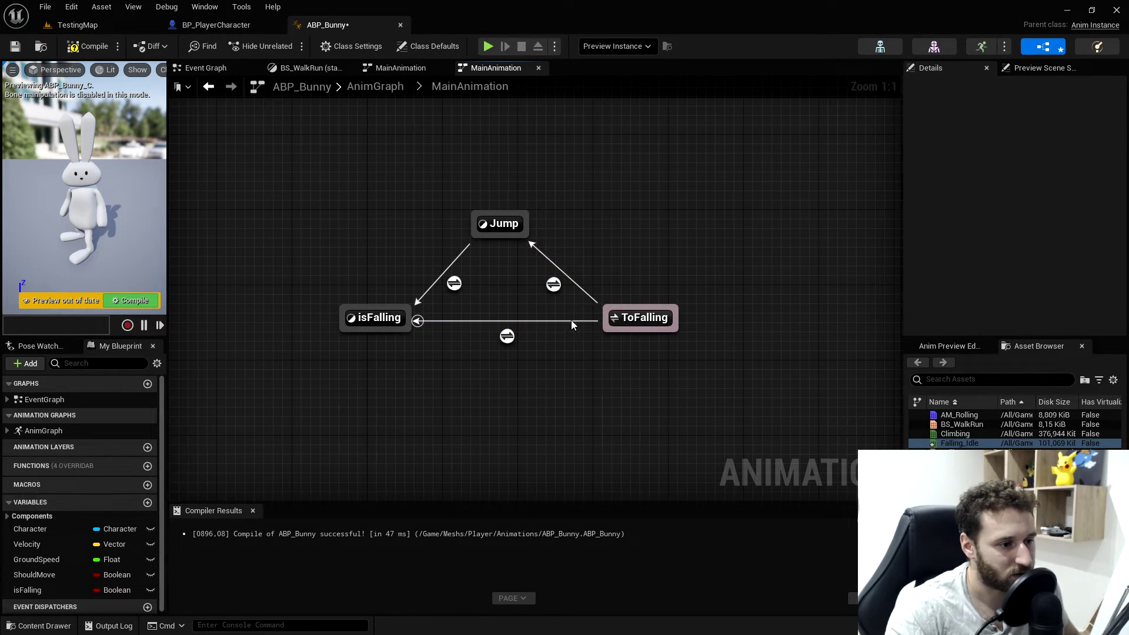
left_click(85, 47)
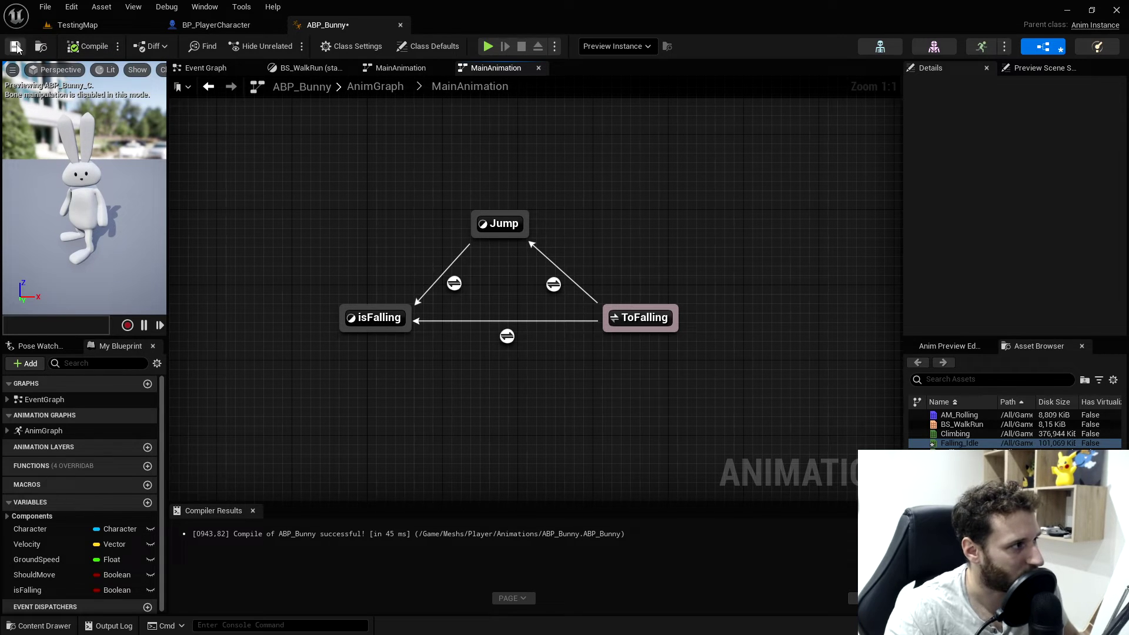
left_click(10, 47)
- Add a state alias named ToLand beside Locomotion, draw a transition from it to Locomotion, and compile and save
right_click_drag(543, 287, 505, 205)
scroll(502, 184, "down", 1)
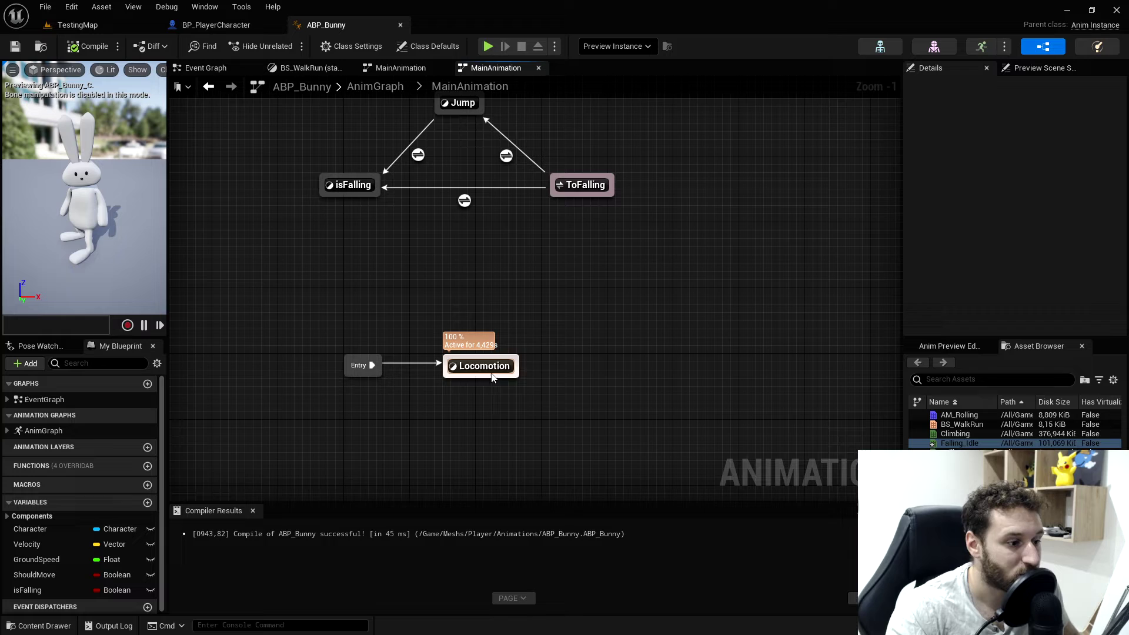
right_click_drag(619, 360, 569, 353)
right_click(567, 365)
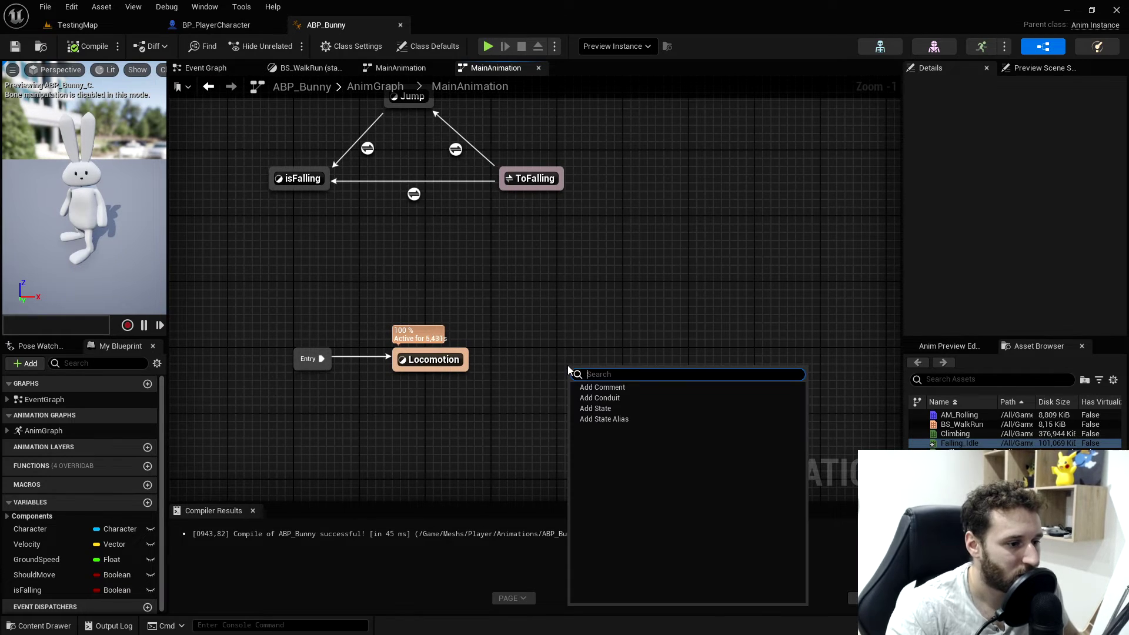
left_click(607, 419)
type("To")
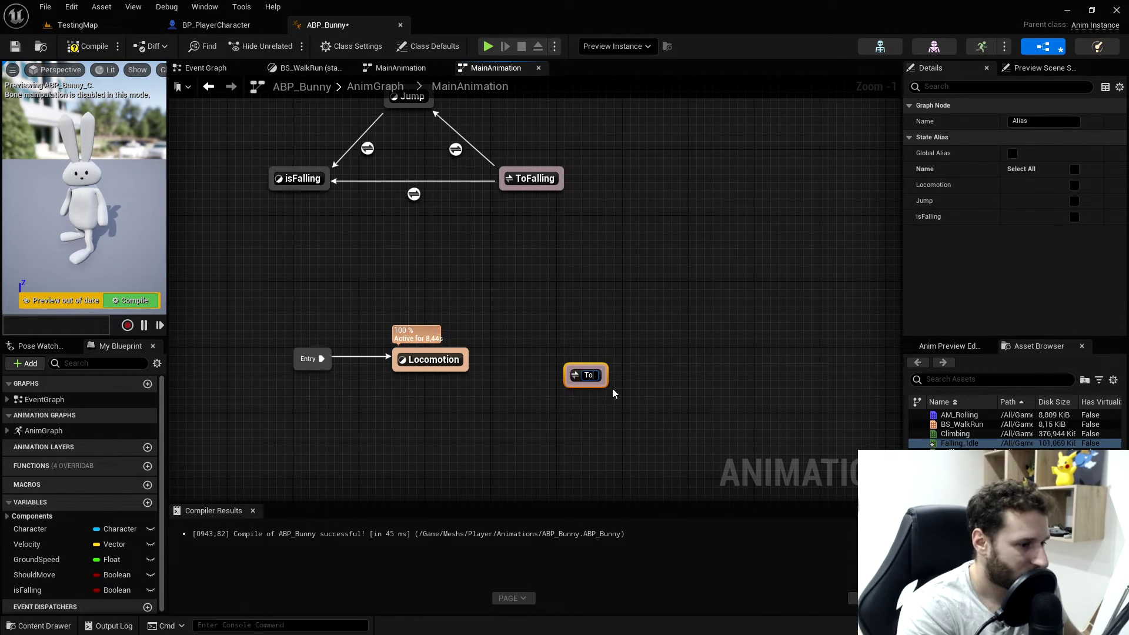
type("Land")
key("Return")
left_click_drag(608, 382, 464, 362)
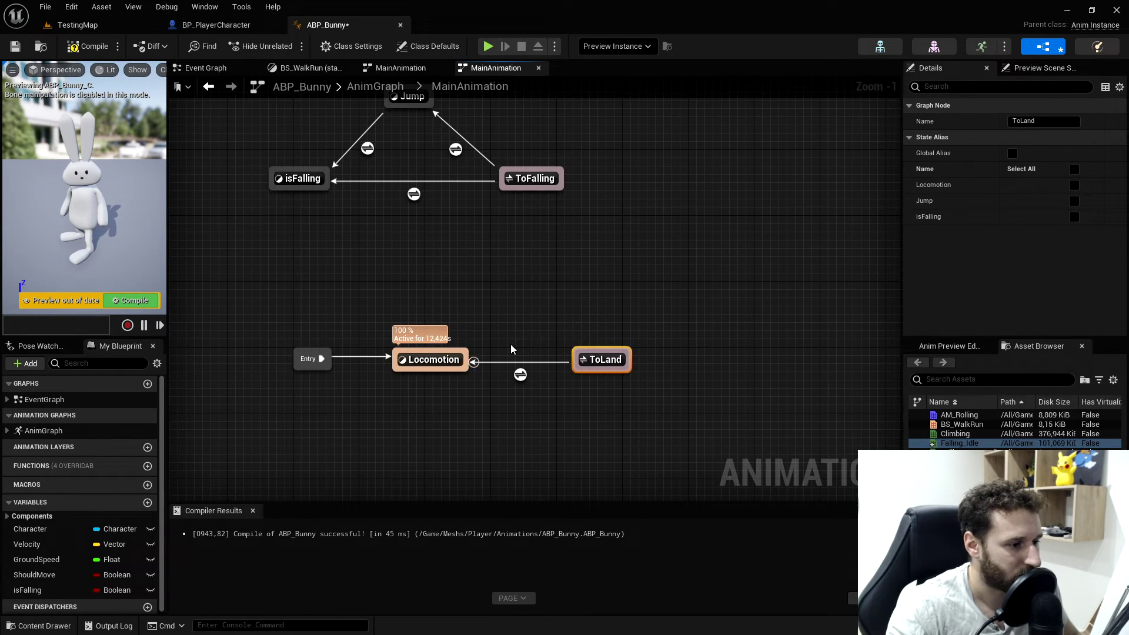
left_click(87, 46)
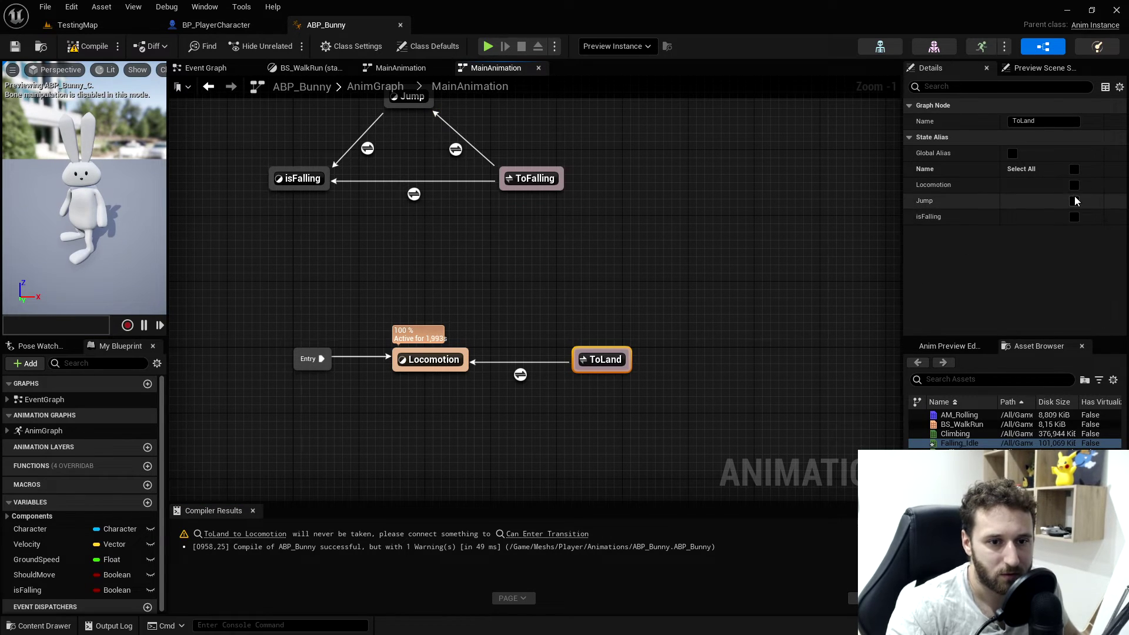
- Include the Jump and isFalling states in the ToLand state alias
right_click_drag(614, 259, 573, 296)
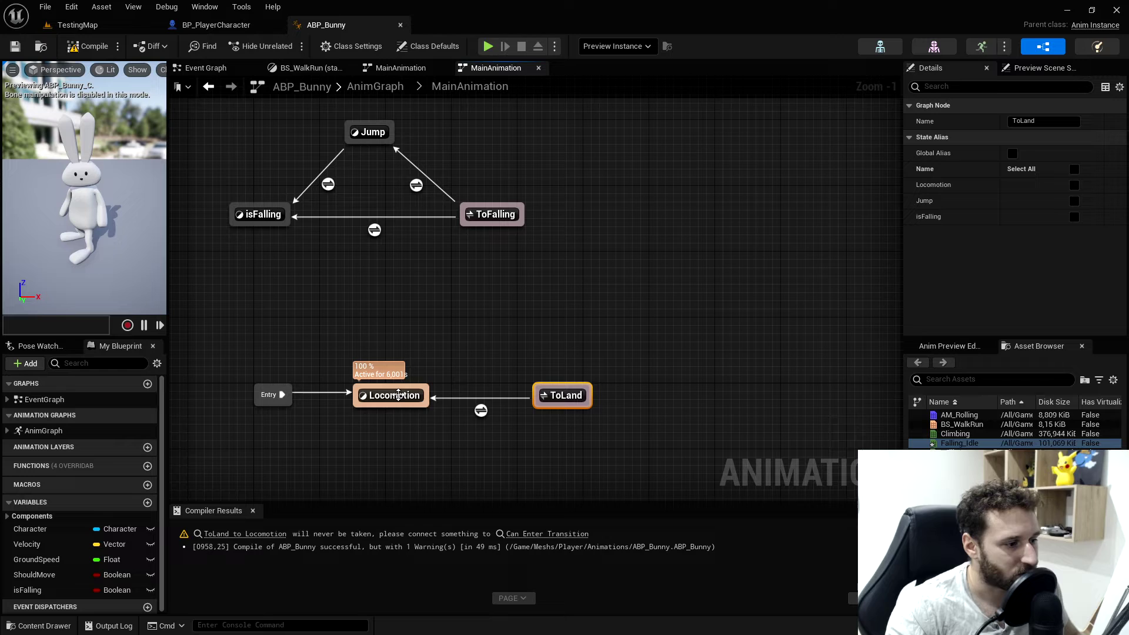
key("Home")
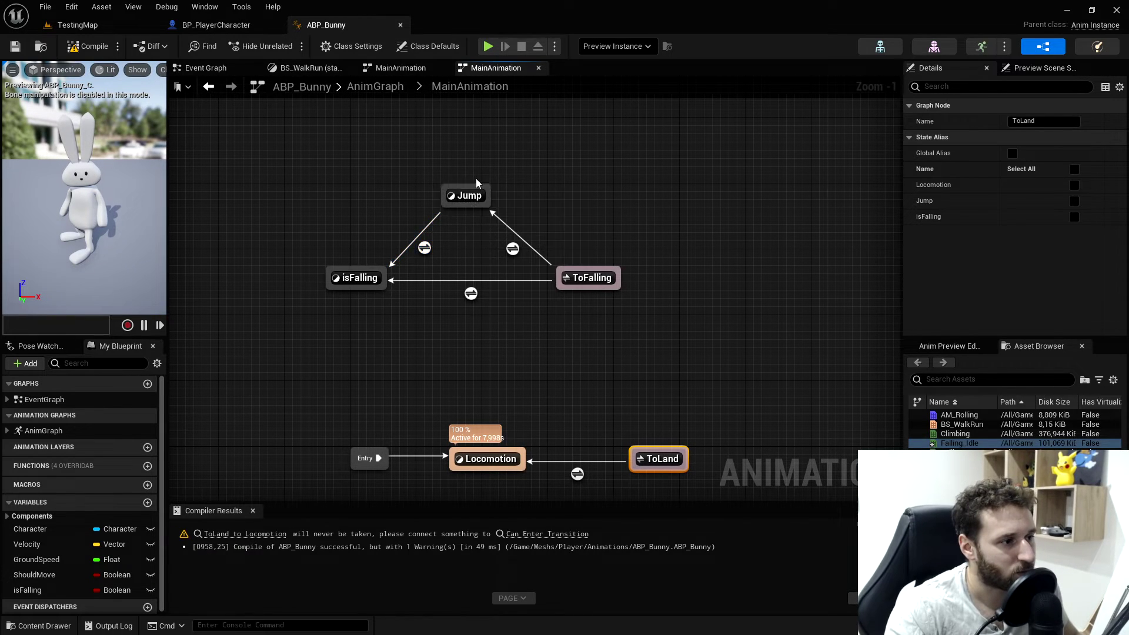
left_click(1074, 201)
- In the ToLand to Locomotion rule, feed isFalling through a NOT Boolean node into Can Enter Transition, and compile and save
right_click_drag(675, 341, 626, 231)
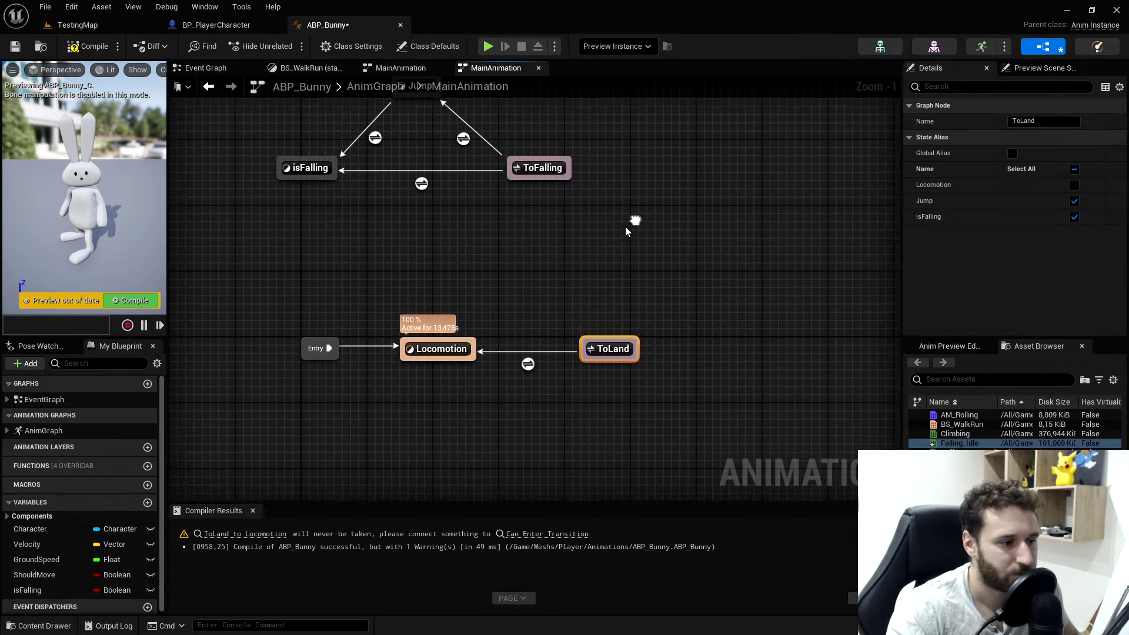
double_click(527, 367)
left_click_drag(28, 590, 346, 321, "ctrl")
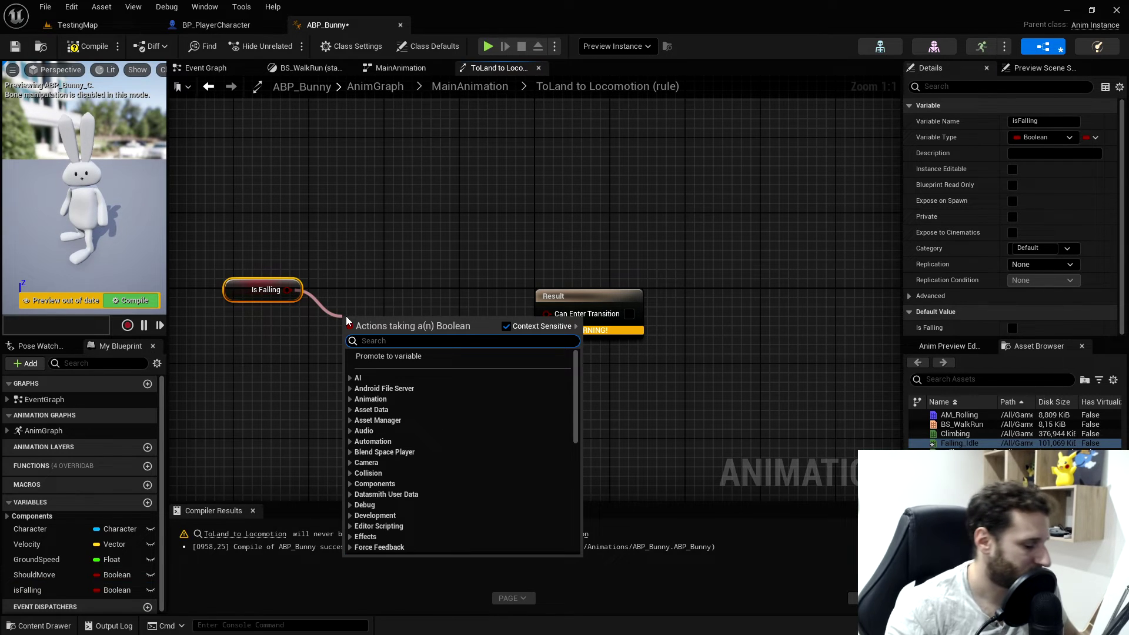
type("not b")
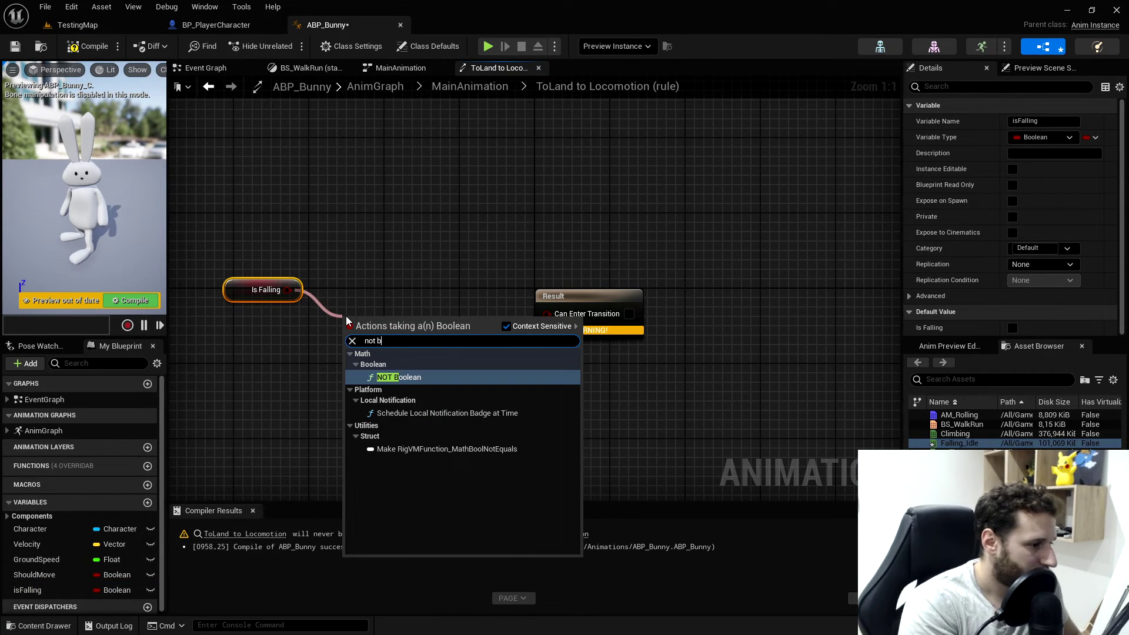
key("Return")
left_click_drag(423, 318, 546, 314)
left_click(82, 42)
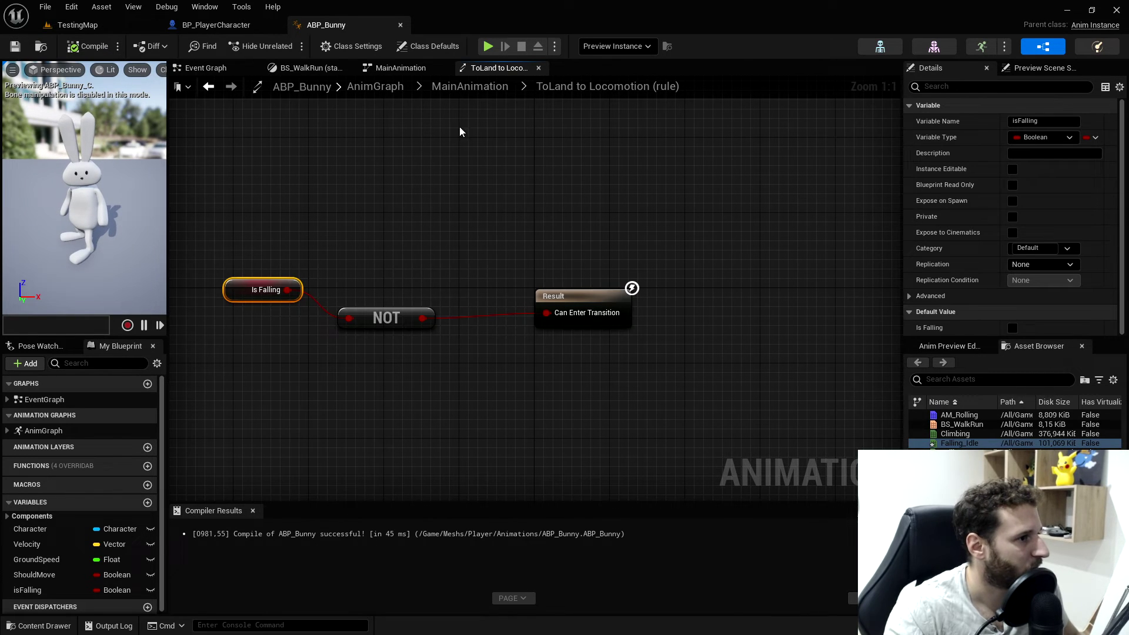
left_click(481, 91)
scroll(573, 259, "down", 1)
right_click_drag(573, 259, 468, 273)
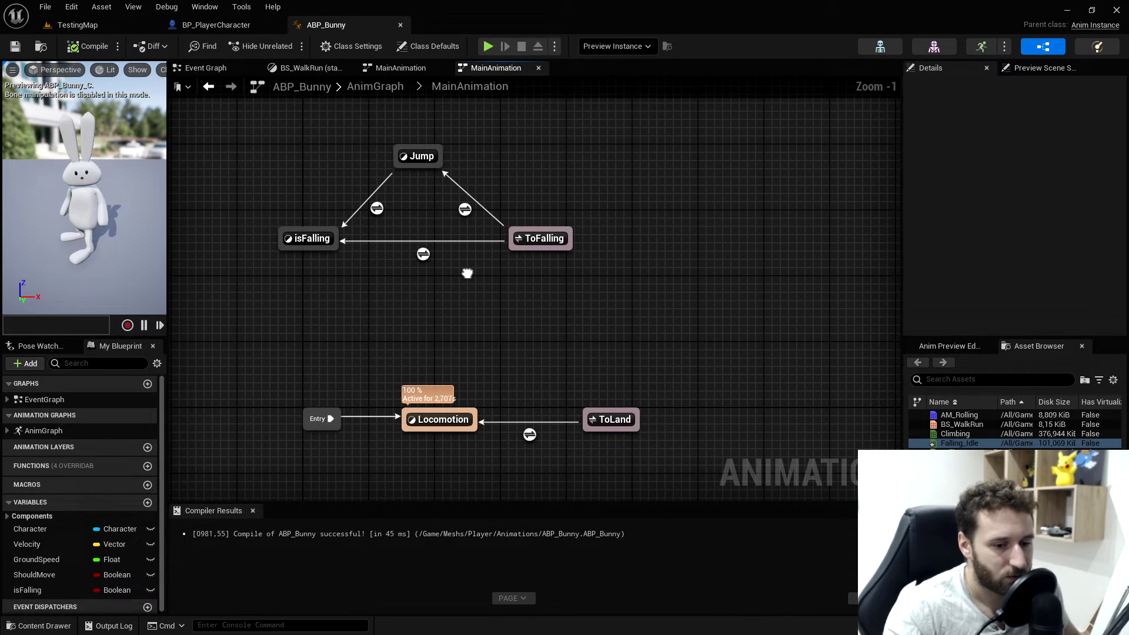
left_click(366, 90)
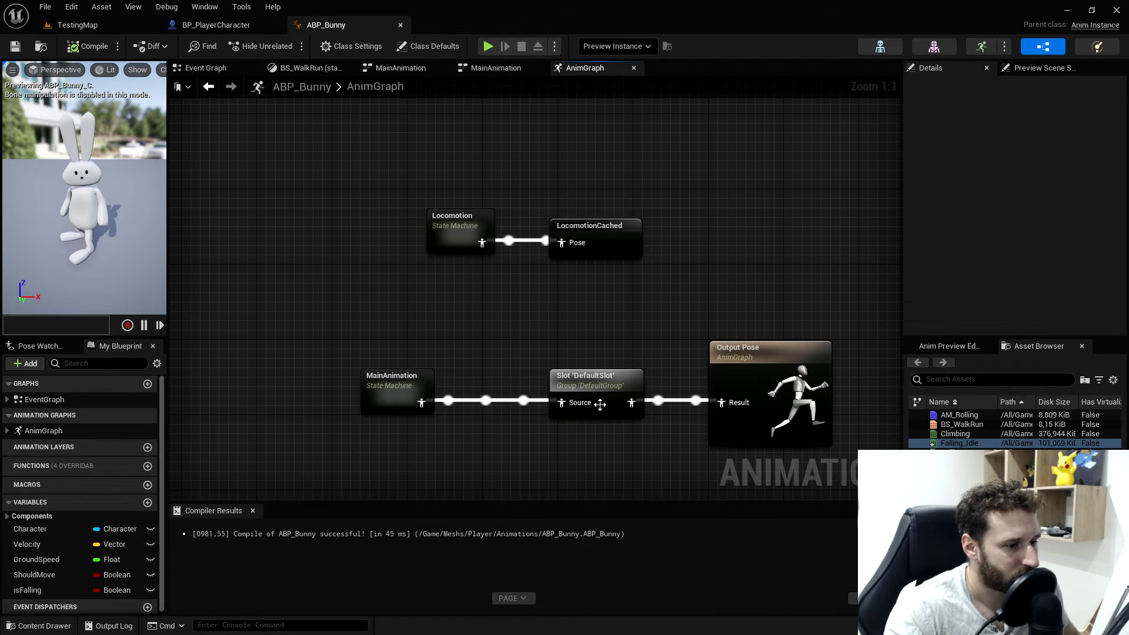
- Play-test TestingMap, running the rabbit around the platform and jumping both on the move and from a standstill
left_click(92, 27)
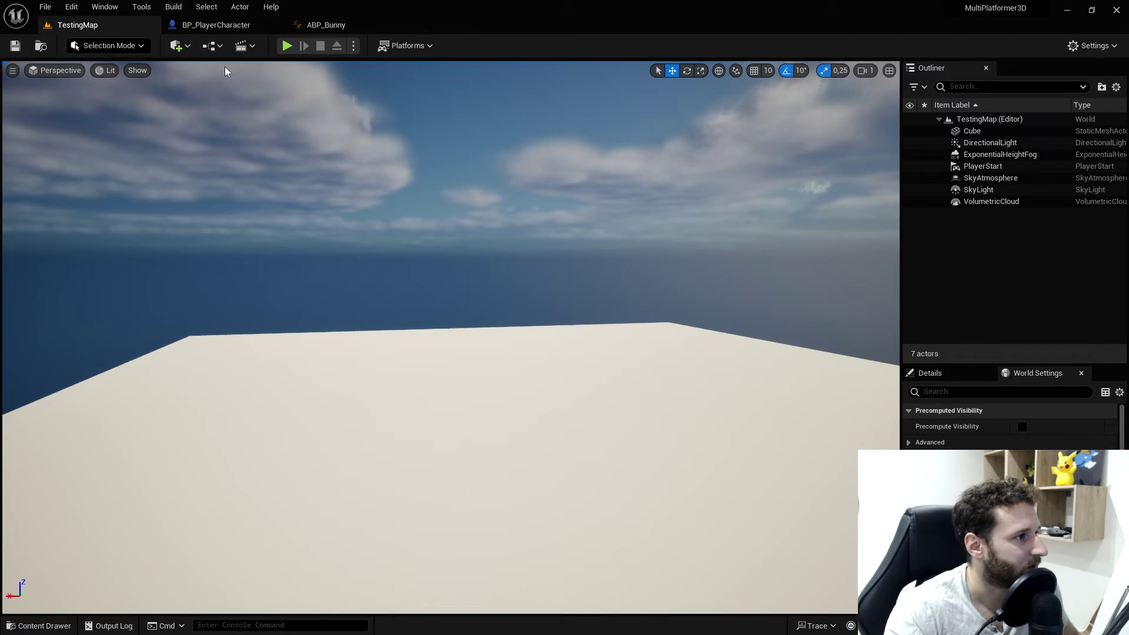
left_click(287, 46)
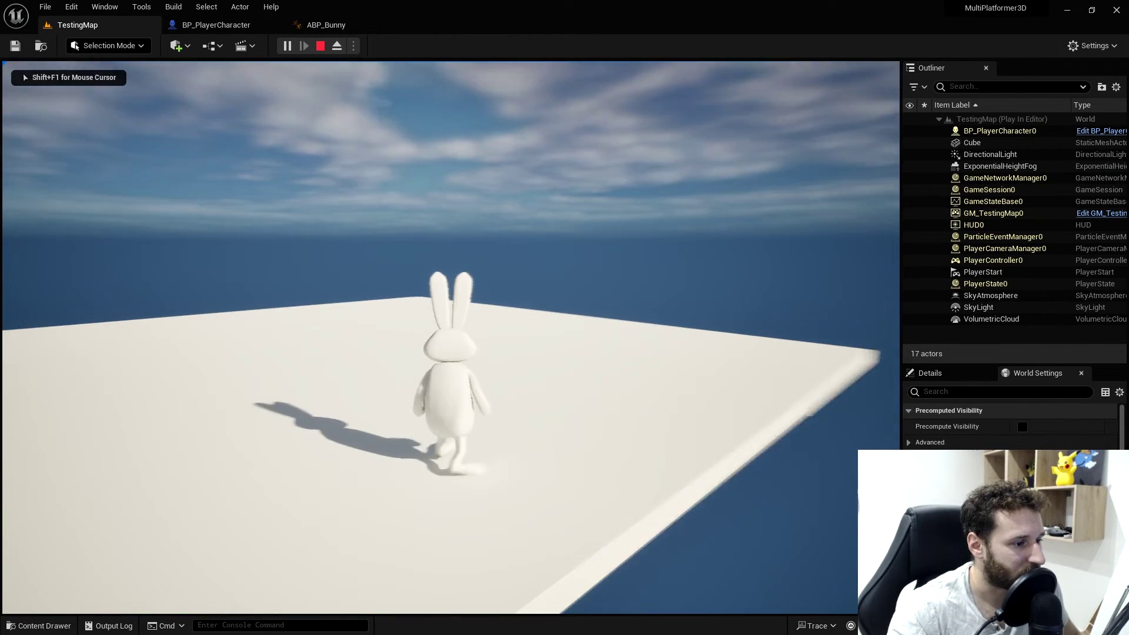
key("s")
key("w")
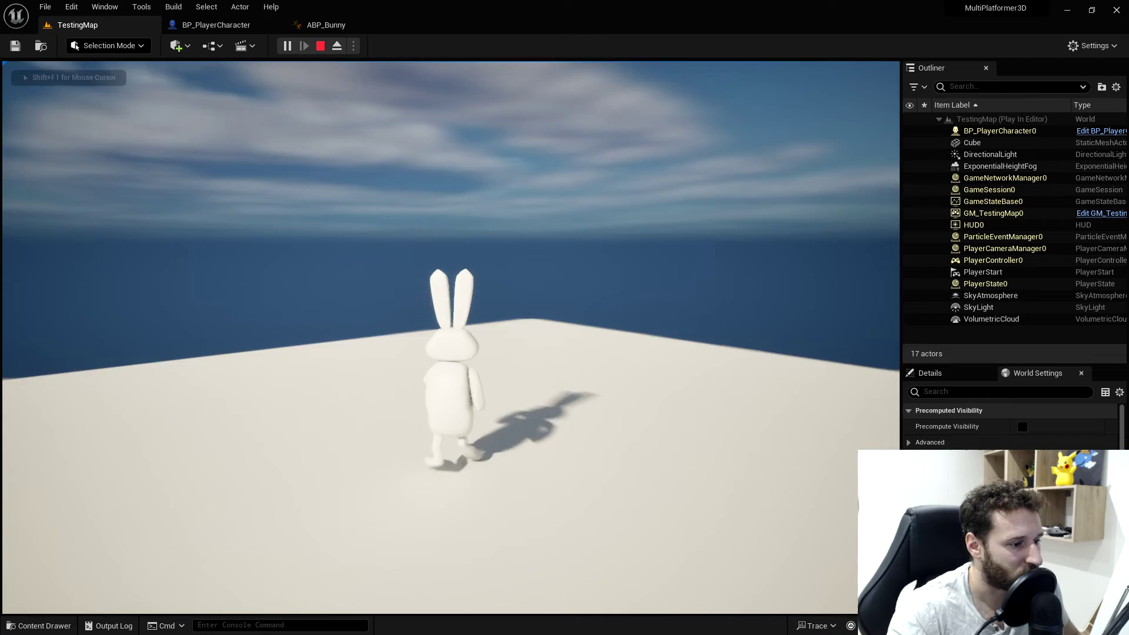
key("space")
key("space")
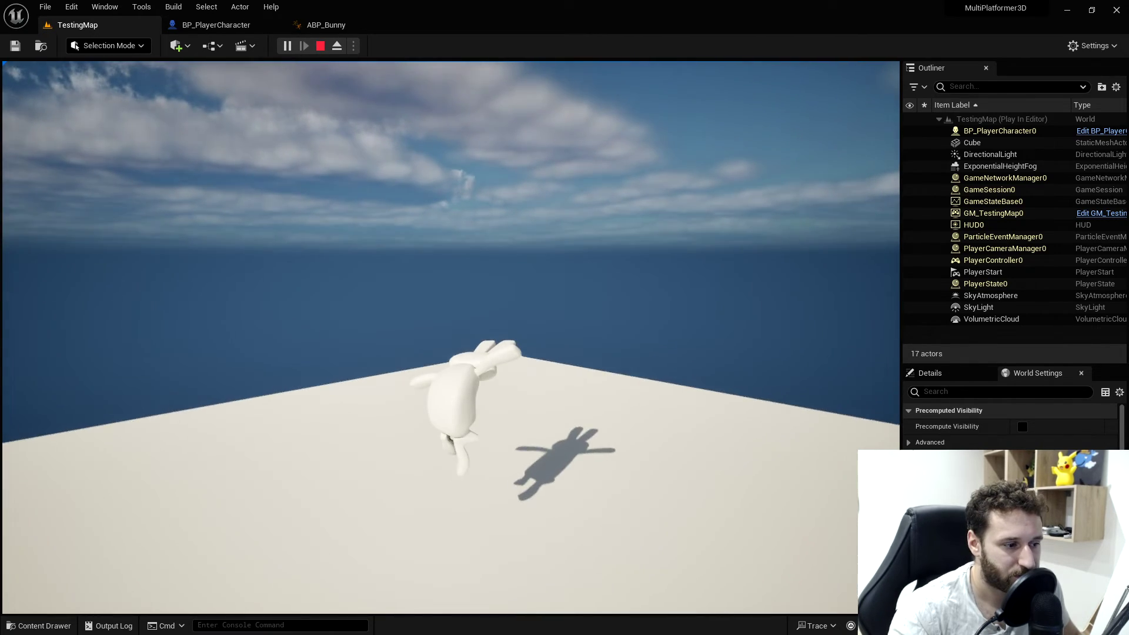
key("w")
key("space")
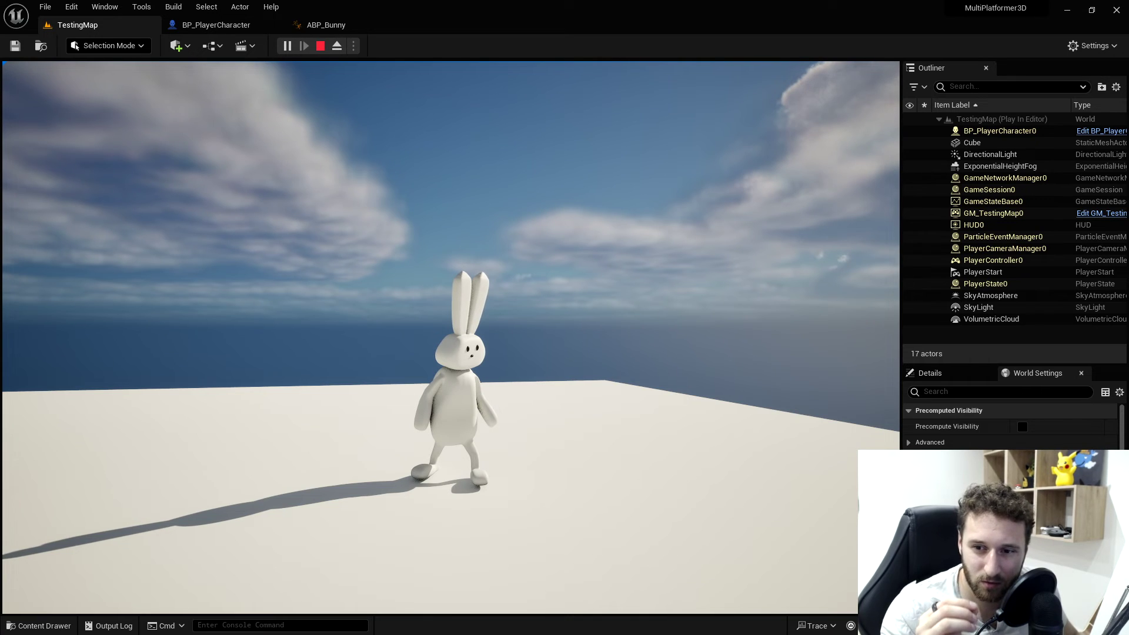
key("space")
key("space")
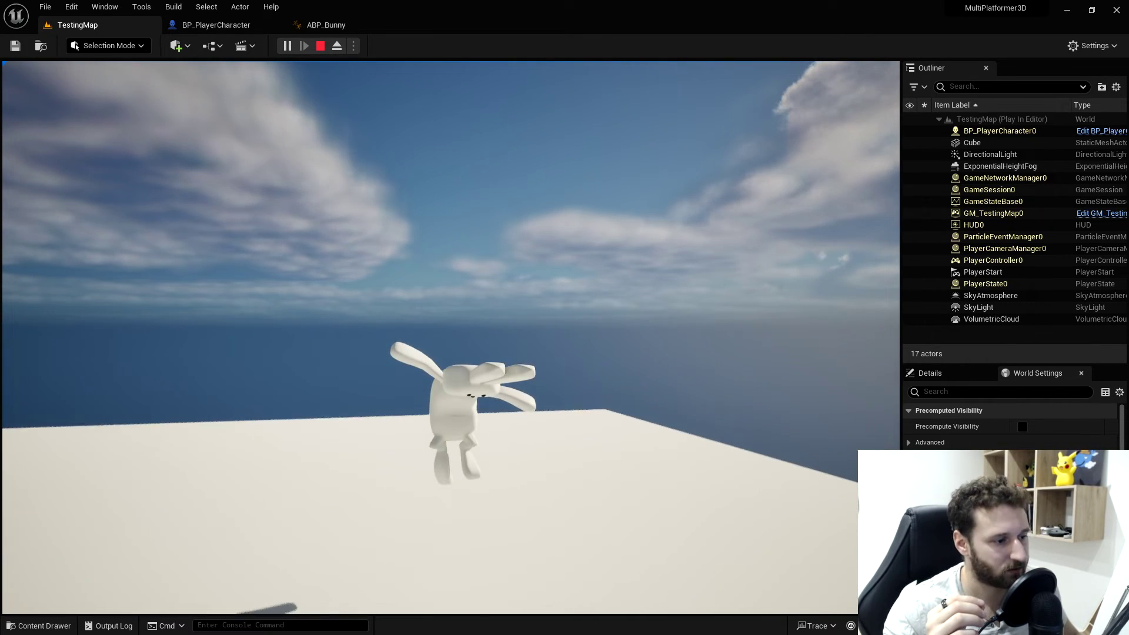
- Run the rabbit off the platform's edge to check the falling animation, and end the play session
key("w")
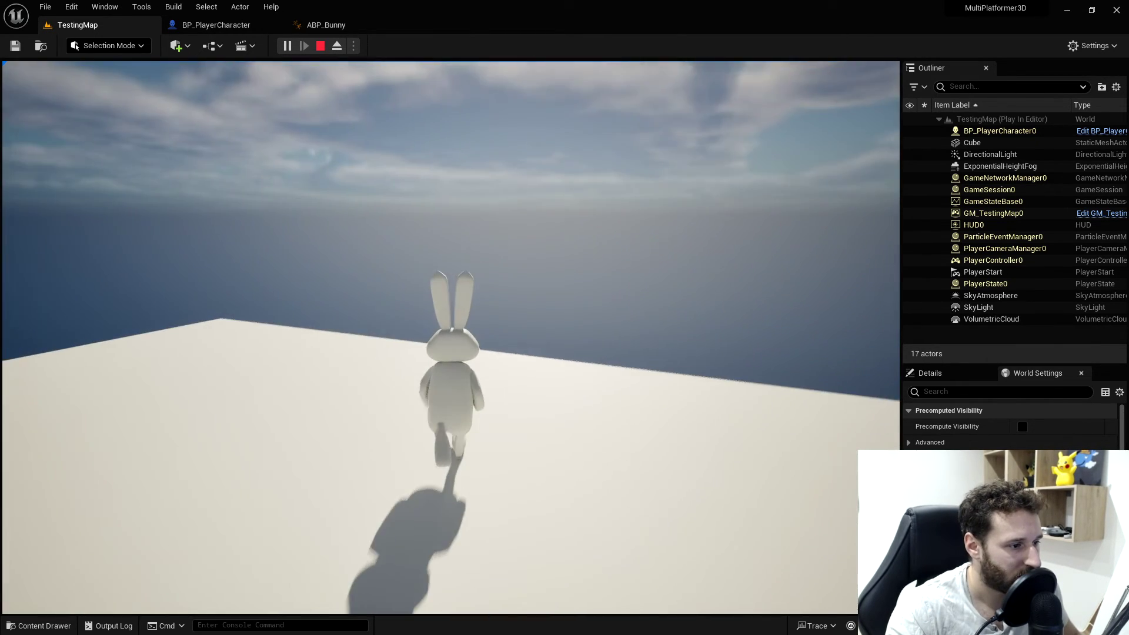
key("w")
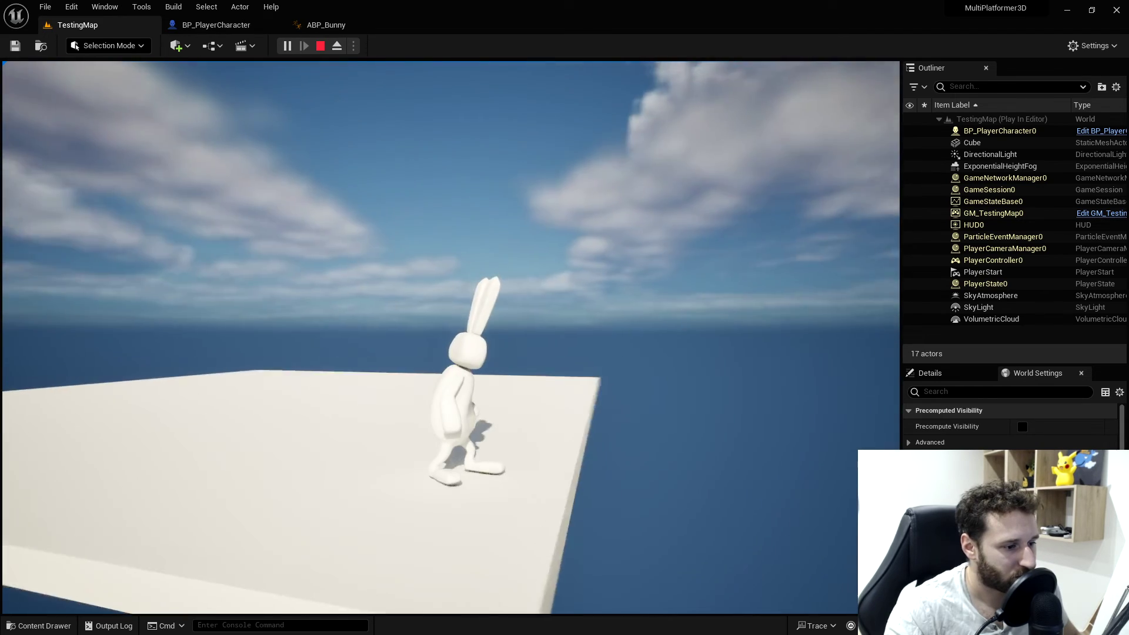
key("w")
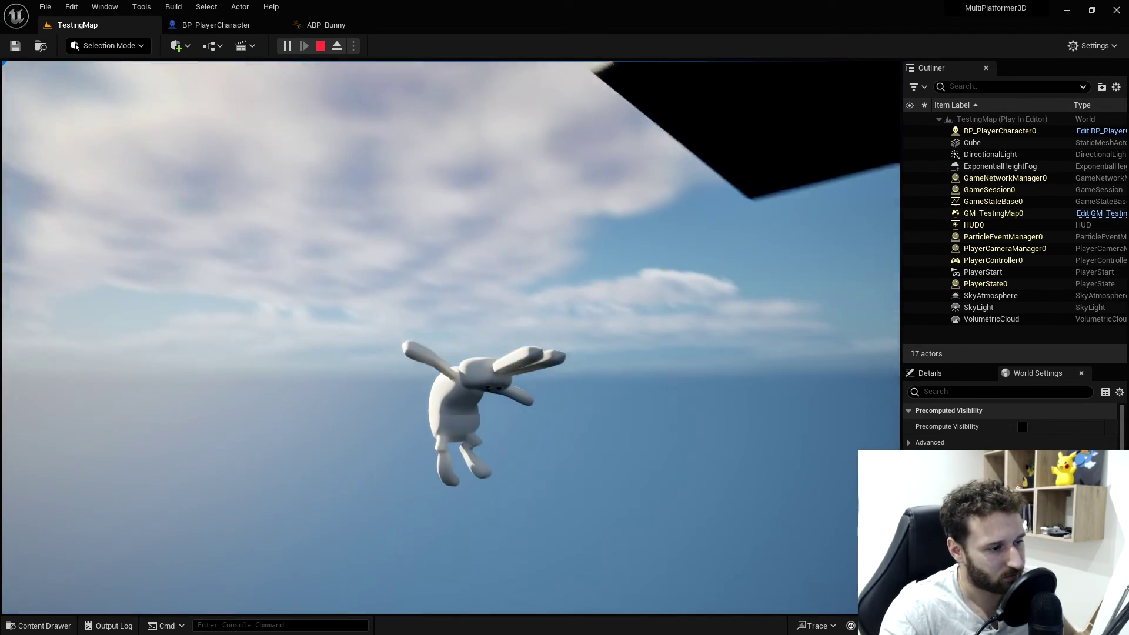
left_click(320, 46)
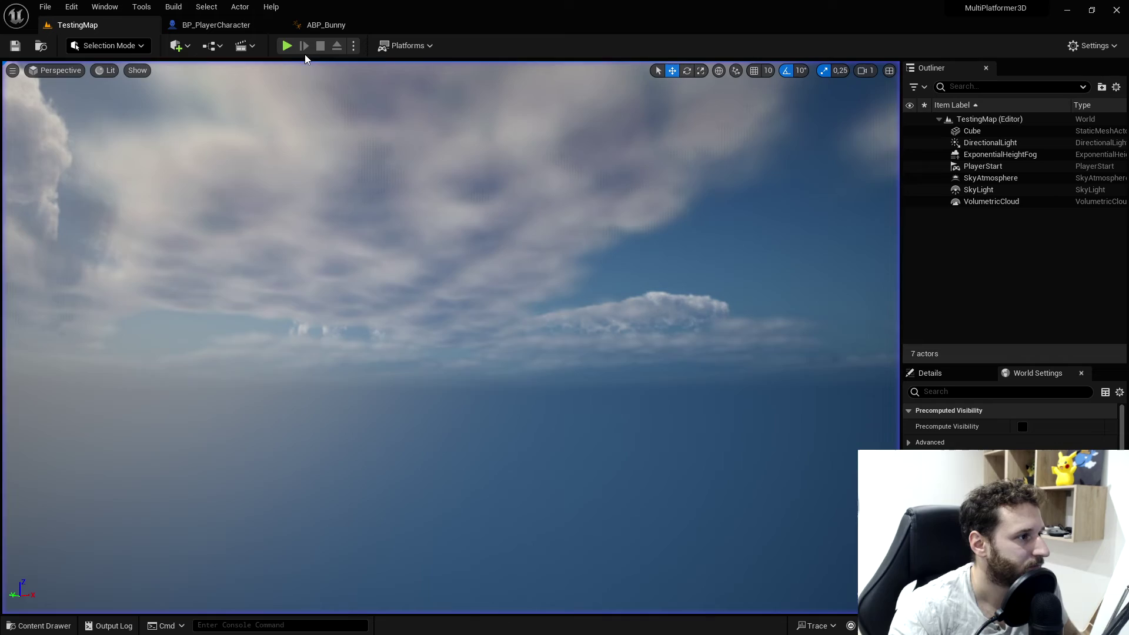
- Restart the play session and make the rabbit jump several times to check the jump and landing animations
left_click(302, 42)
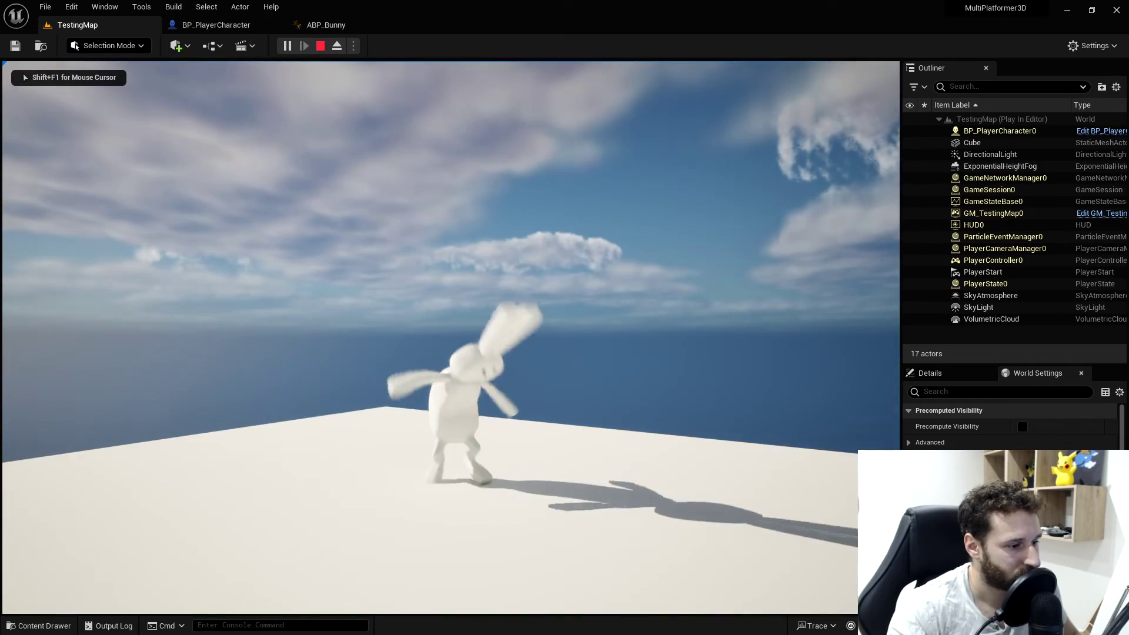
key("space")
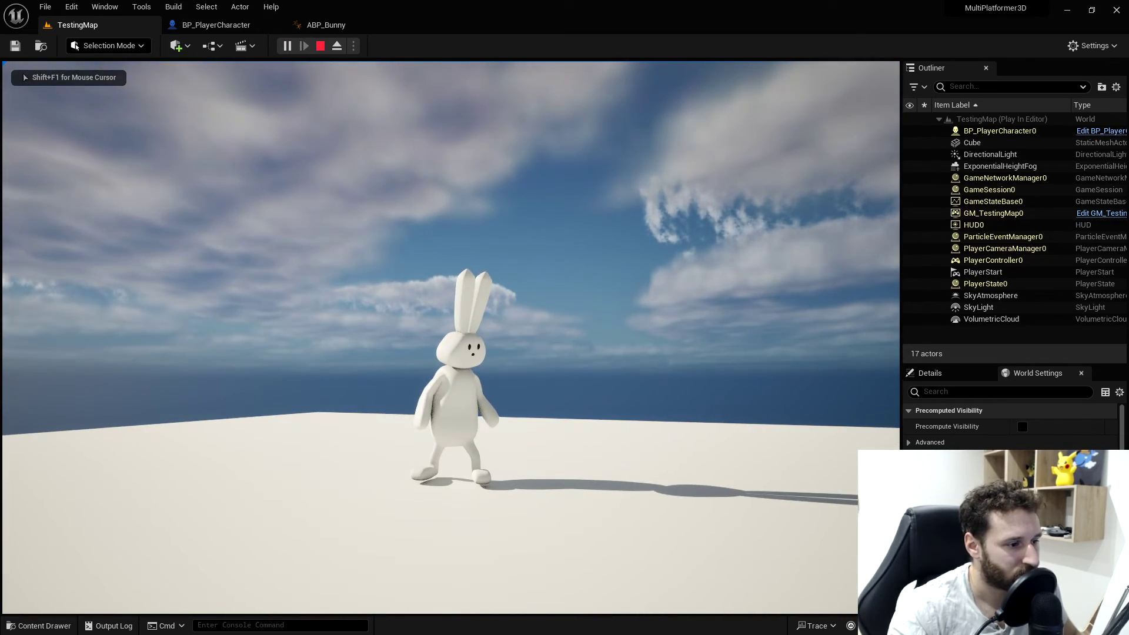
left_click(437, 282)
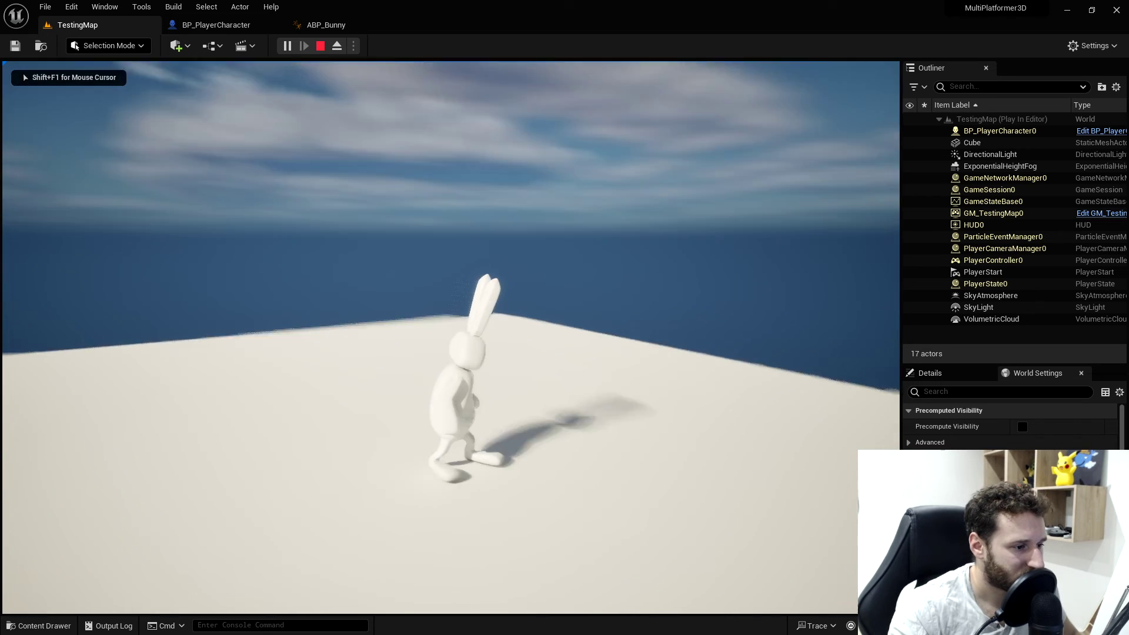
key("space")
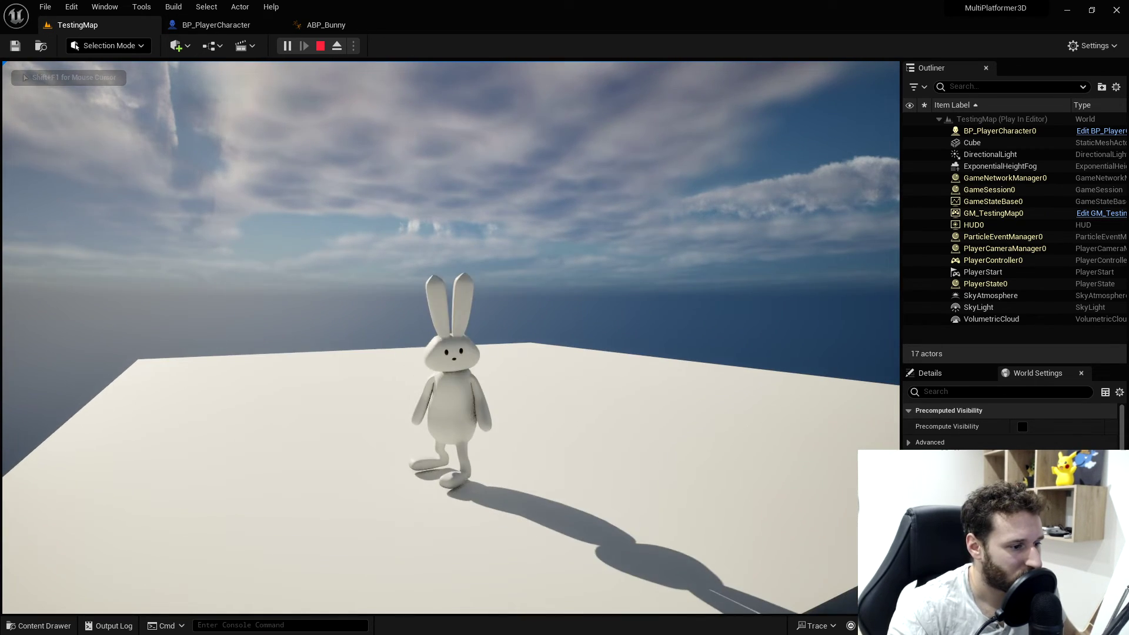
key("space")
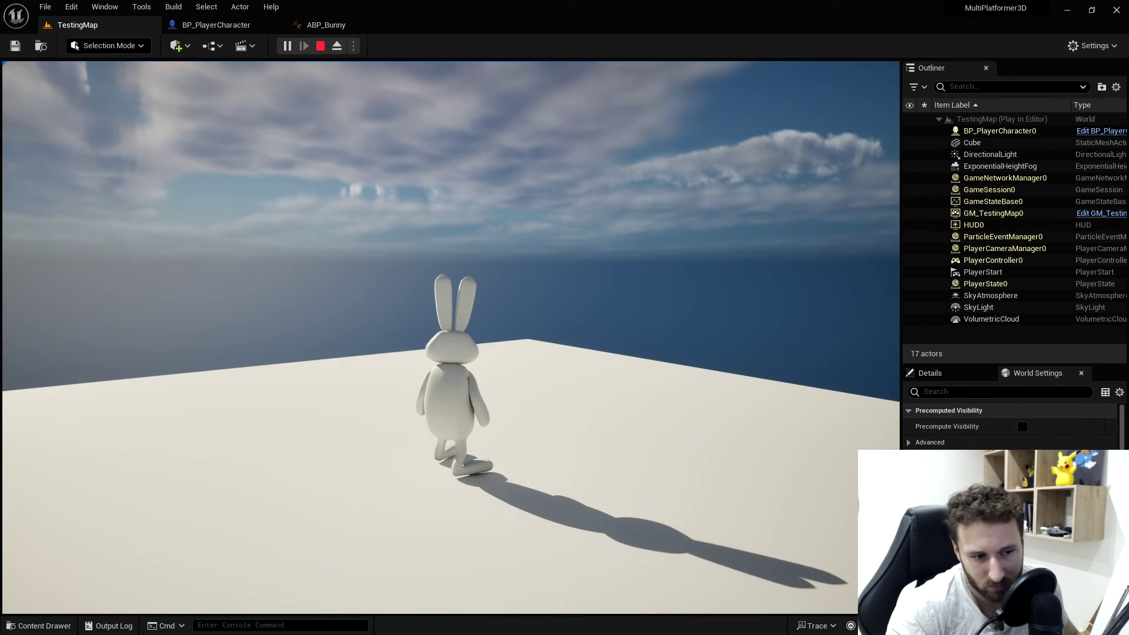
key("space")
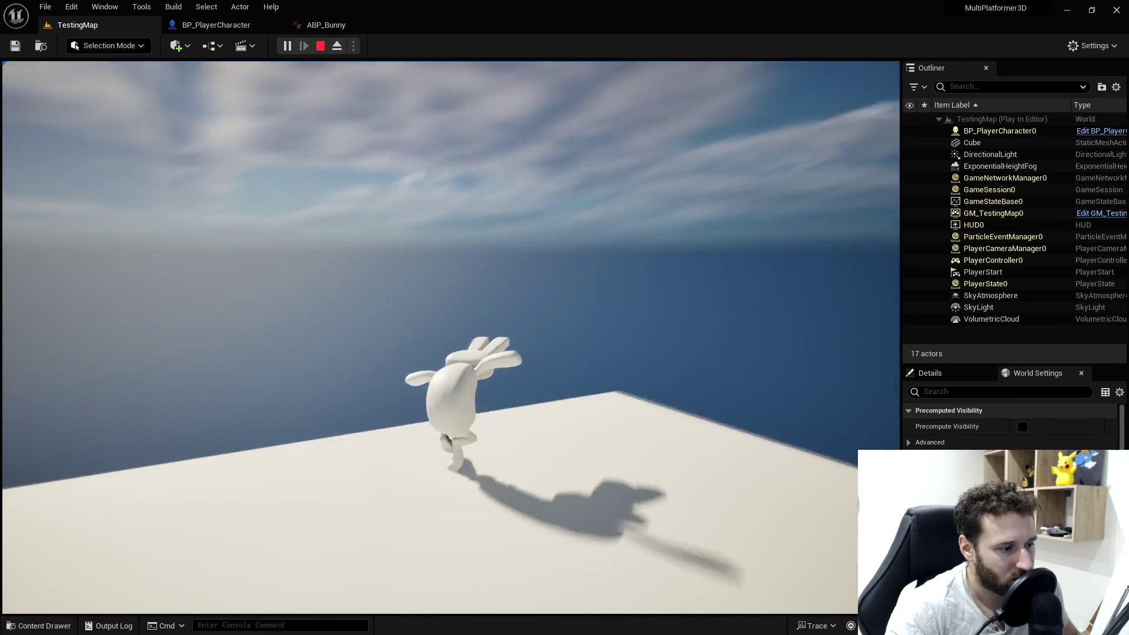
- Run the rabbit around the platform with repeated jumps to check the blending between locomotion, jump and landing
key("a")
key("w")
key("space")
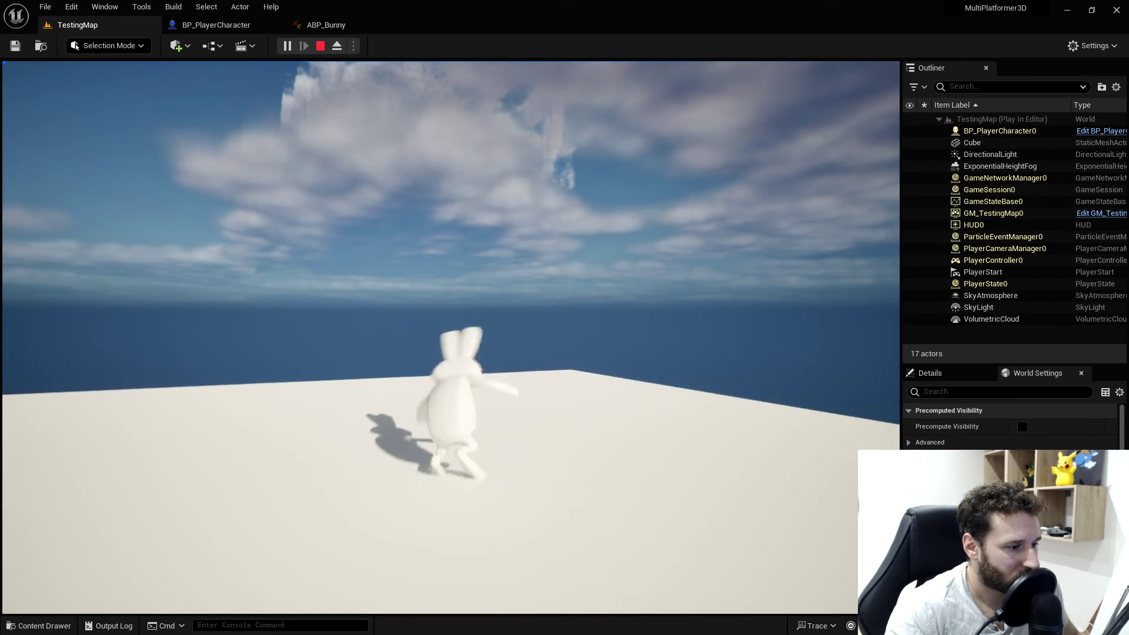
key("space")
key("w")
key("space")
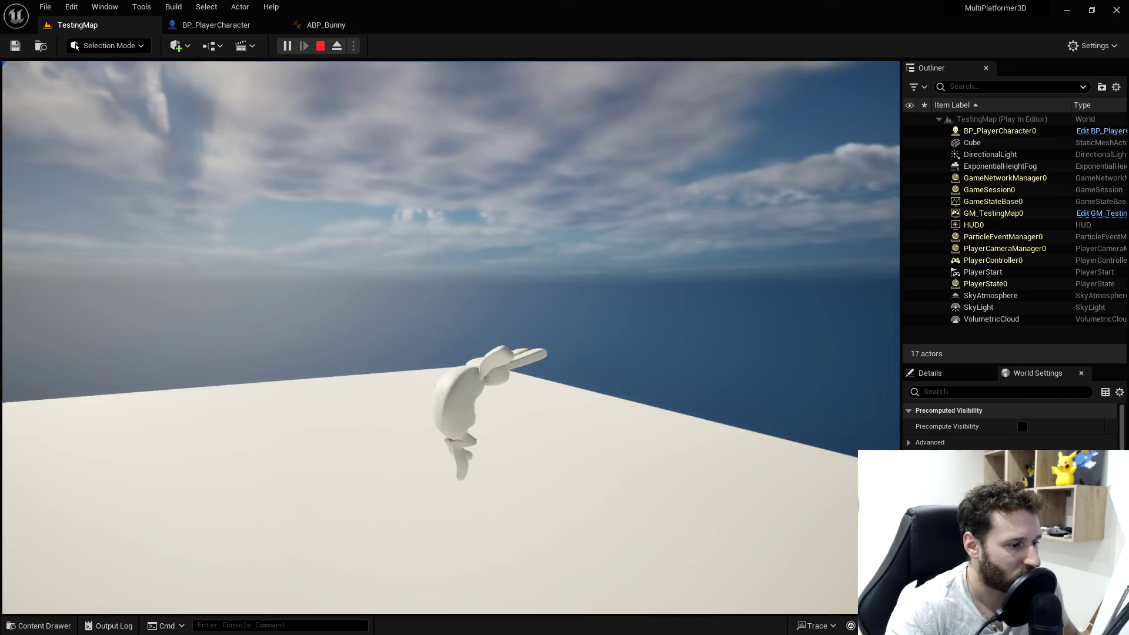
key("w")
key("space")
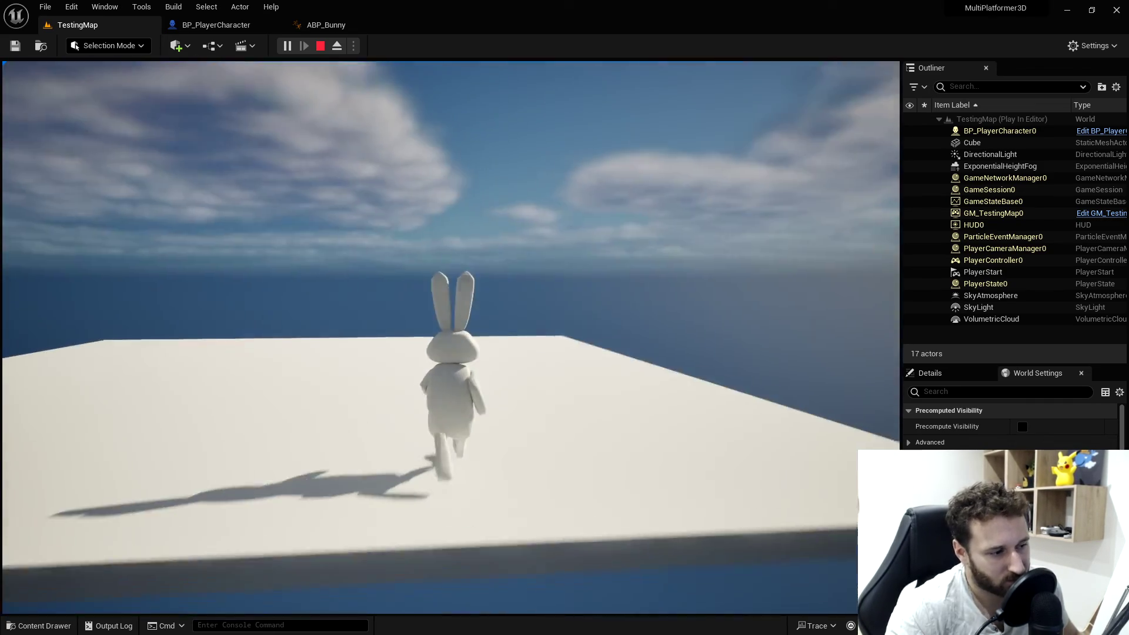
key("space")
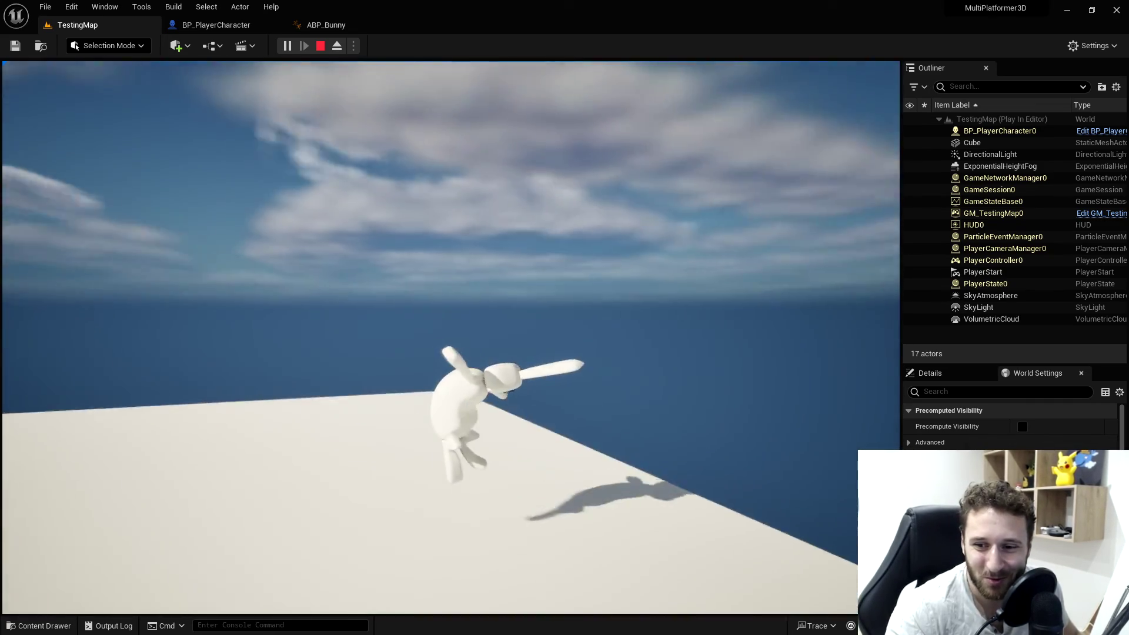
key("w")
key("w")
key("space")
key("space")
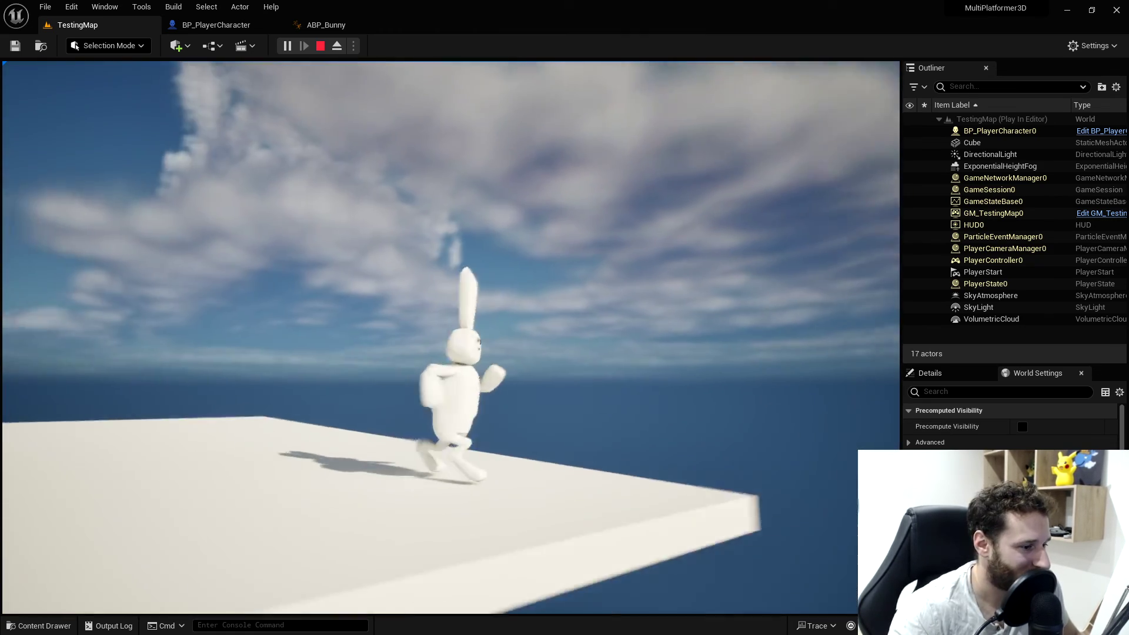
key("space")
key("w")
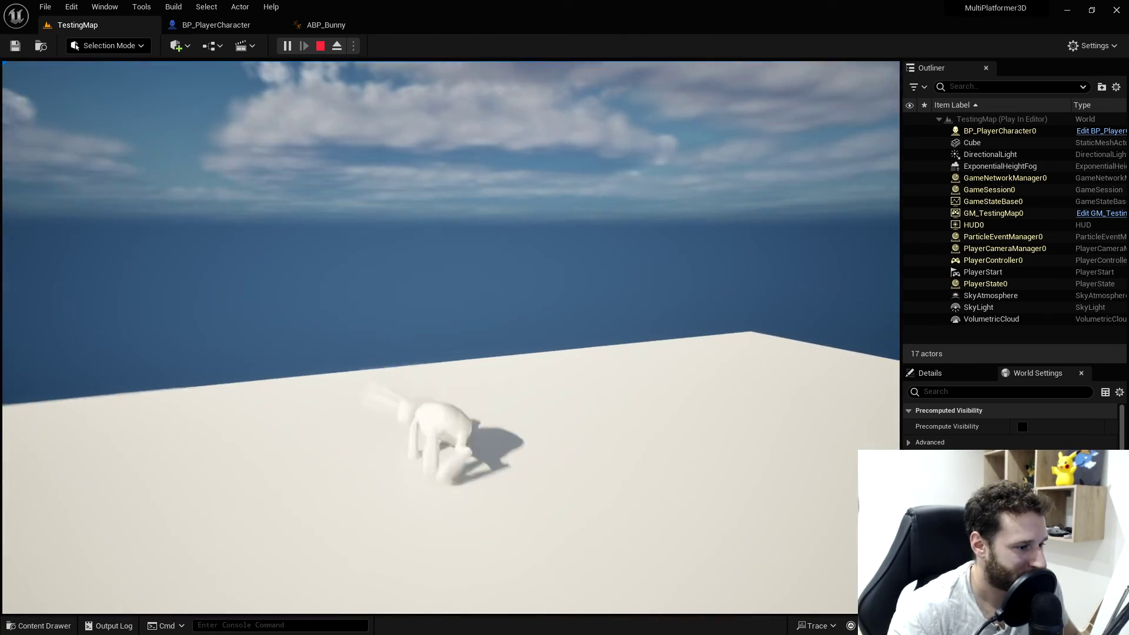
- Jump the rabbit off the platform to check the fall once more, and stop the play session
key("space")
key("shift+F1")
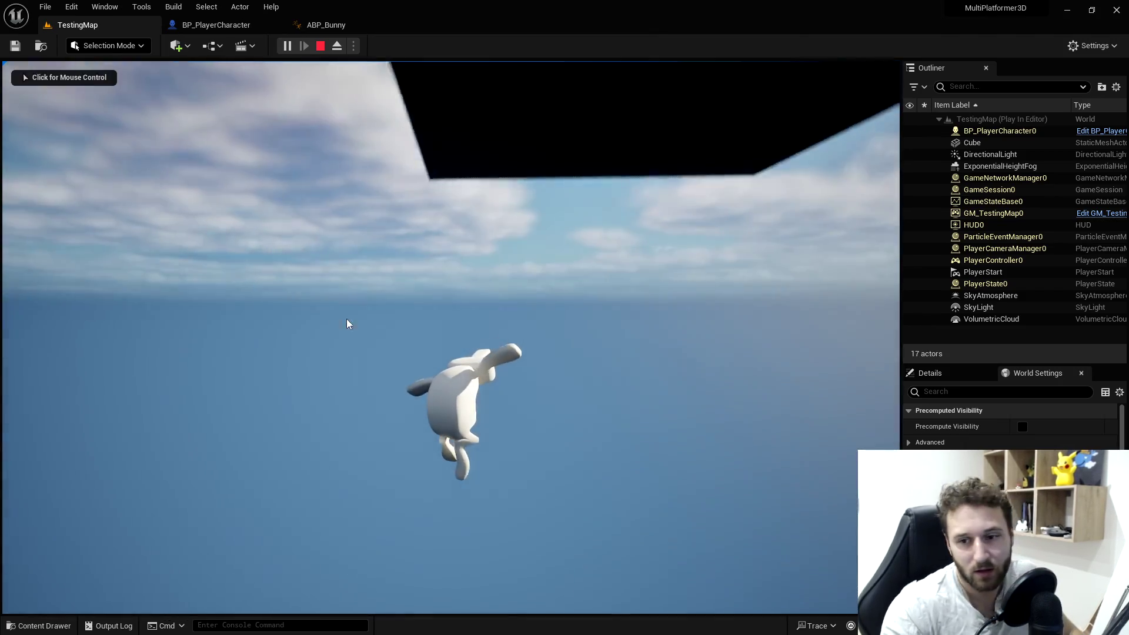
left_click(320, 46)
right_click_drag(323, 71, 177, 235)
key("w")
key("s")
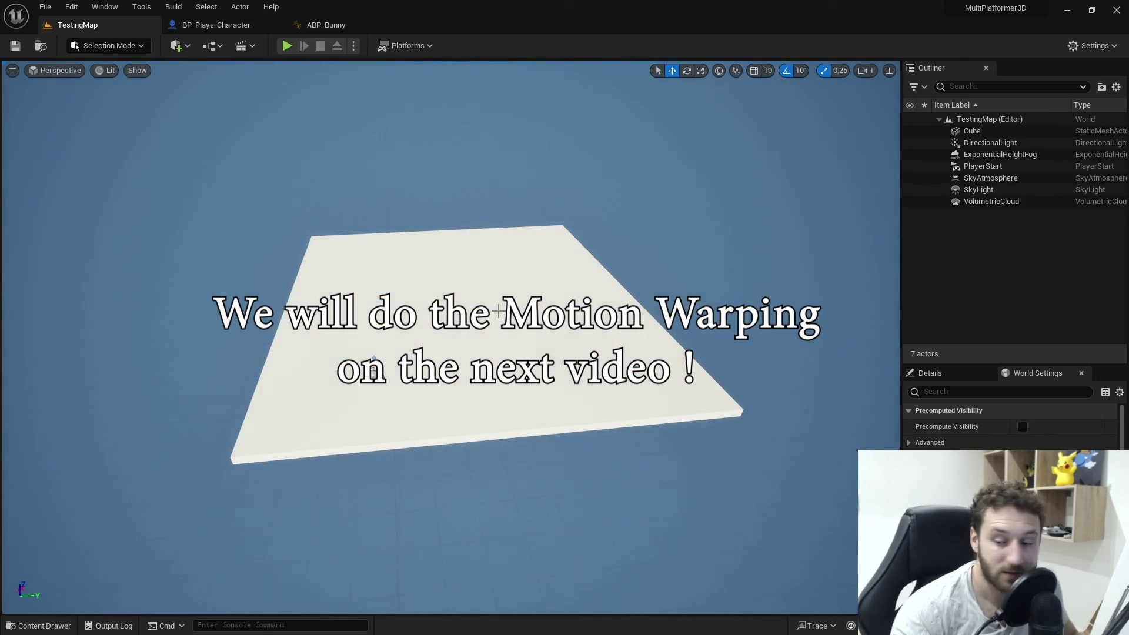